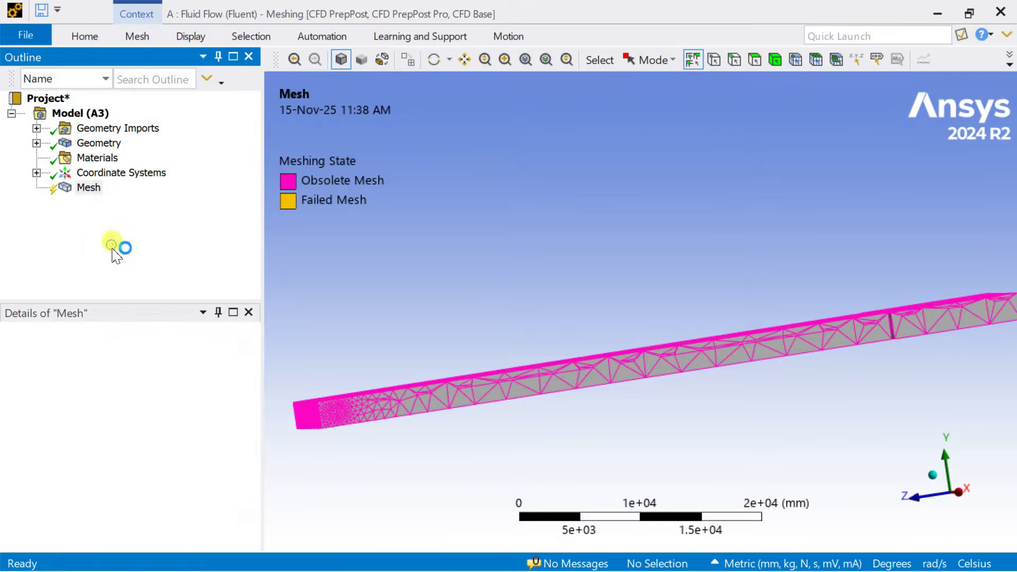
Step: Check the generated default mesh along the channel and insert a Sizing control under Mesh
{"action": "scroll", "coordinate": [754, 355], "scroll_direction": "up", "scroll_amount": 5}
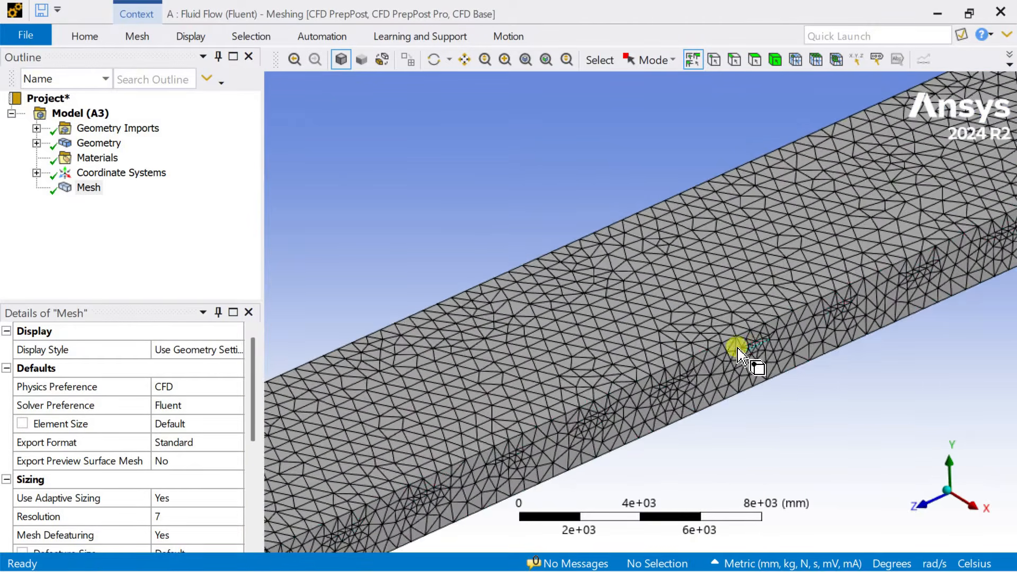
{"action": "scroll", "coordinate": [537, 243], "scroll_direction": "up", "scroll_amount": 3}
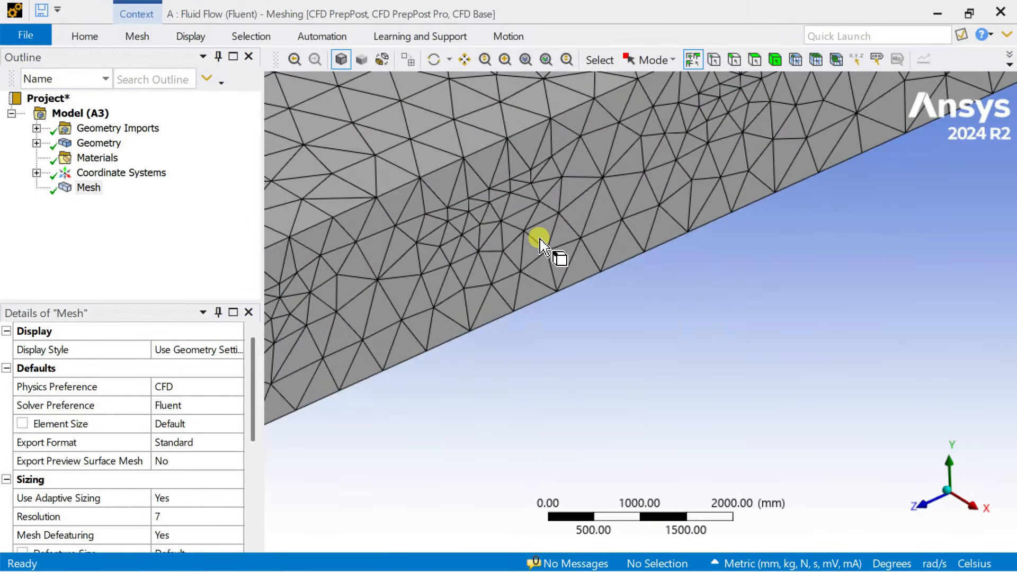
{"action": "scroll", "coordinate": [544, 243], "scroll_direction": "down", "scroll_amount": 8}
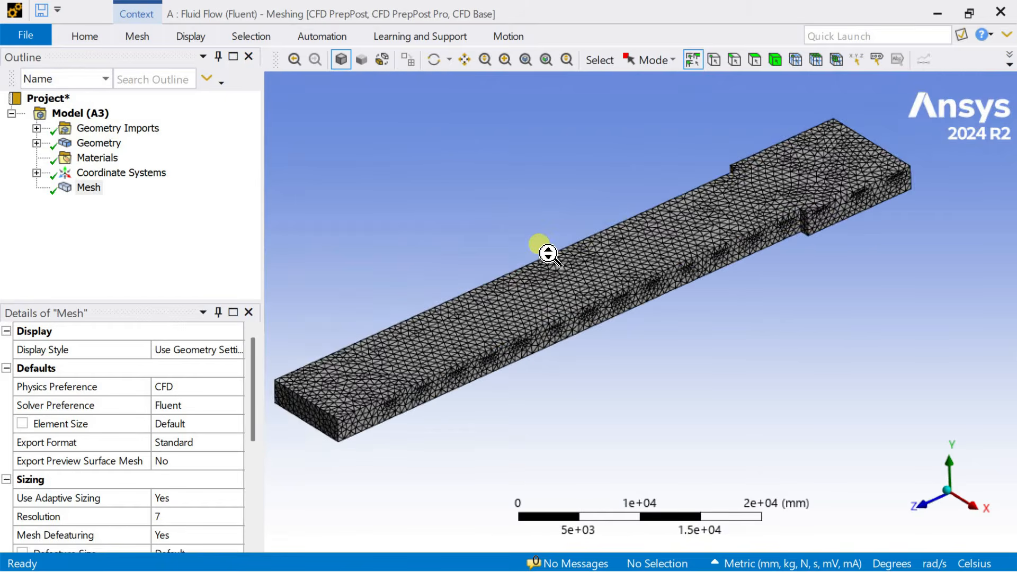
{"action": "scroll", "coordinate": [468, 308], "scroll_direction": "up", "scroll_amount": 5}
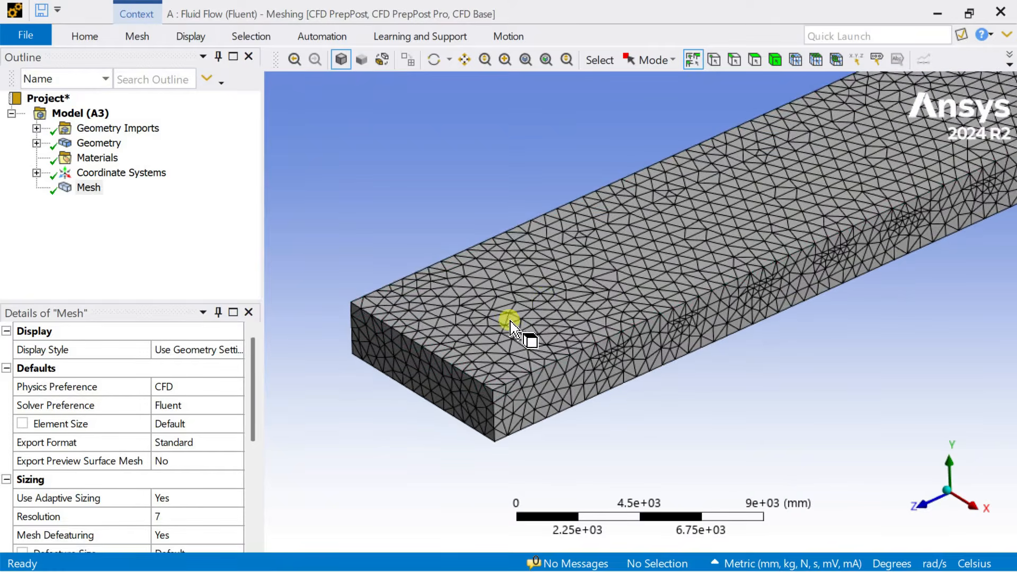
{"action": "scroll", "coordinate": [629, 293], "scroll_direction": "up", "scroll_amount": 4}
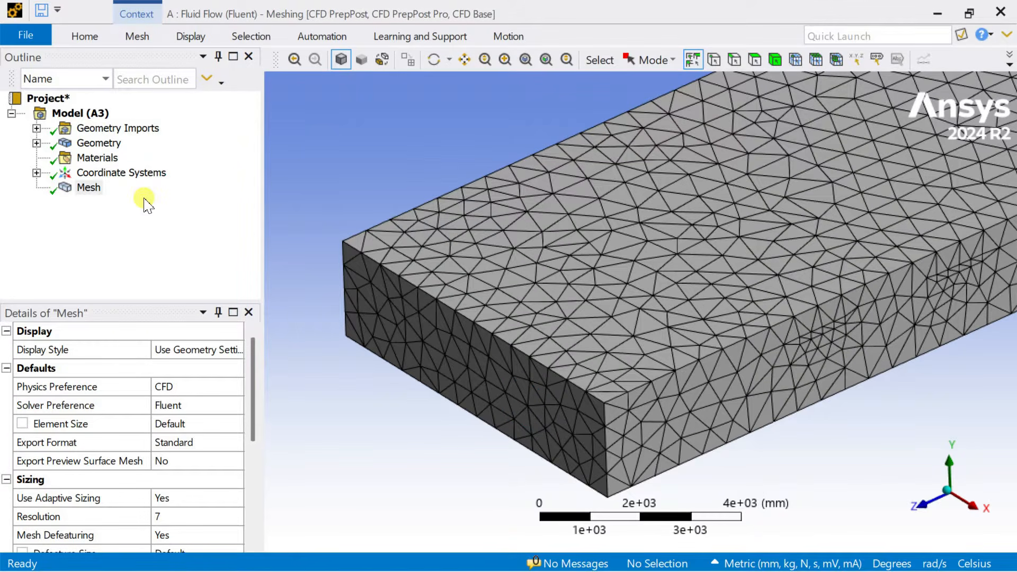
{"action": "left_click", "coordinate": [88, 191]}
{"action": "right_click", "coordinate": [88, 193]}
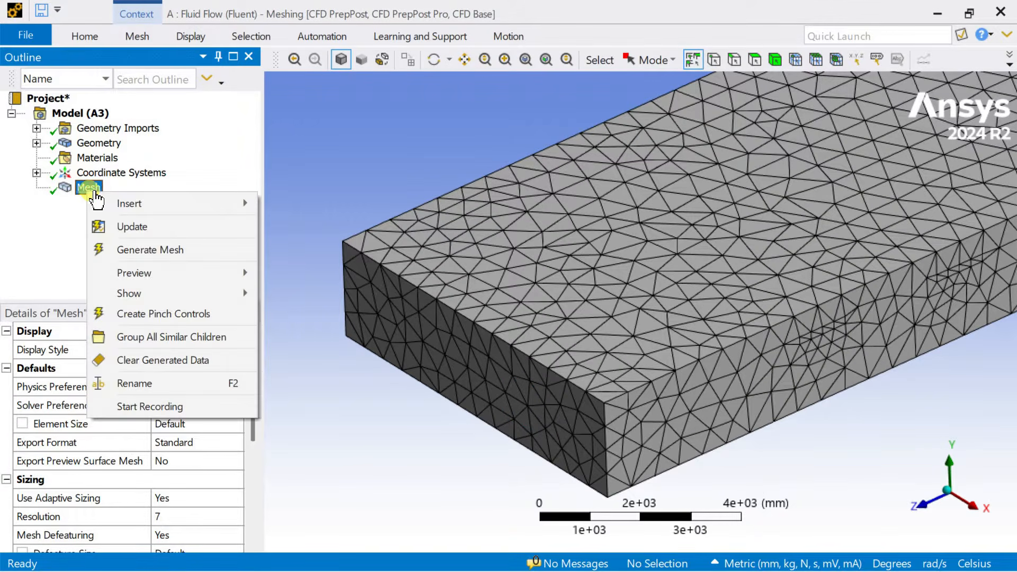
{"action": "mouse_move", "coordinate": [133, 204]}
{"action": "left_click", "coordinate": [322, 131]}
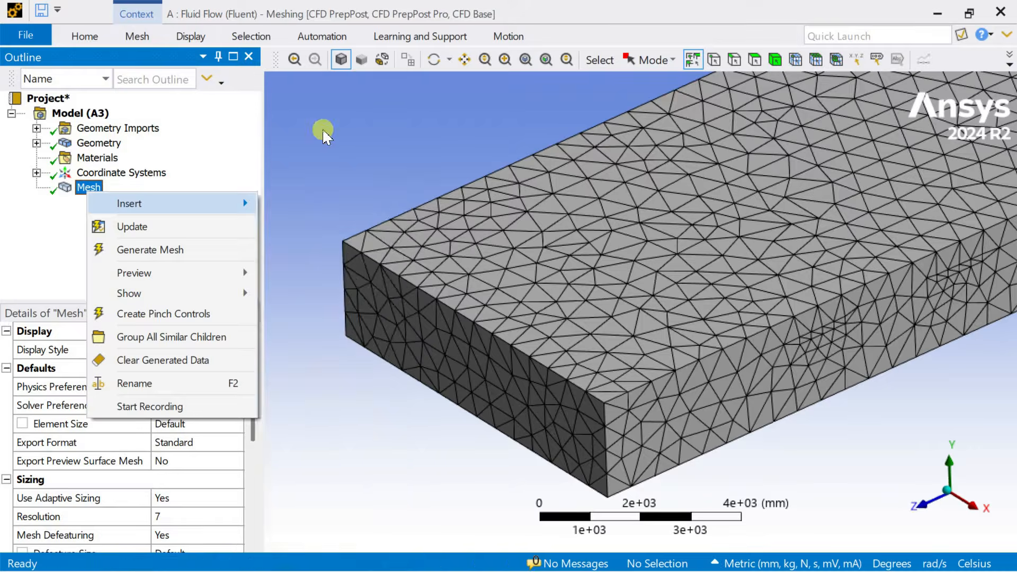
Step: Scope the sizing control to the whole channel body and set its element size to 200 mm
{"action": "left_click", "coordinate": [588, 262]}
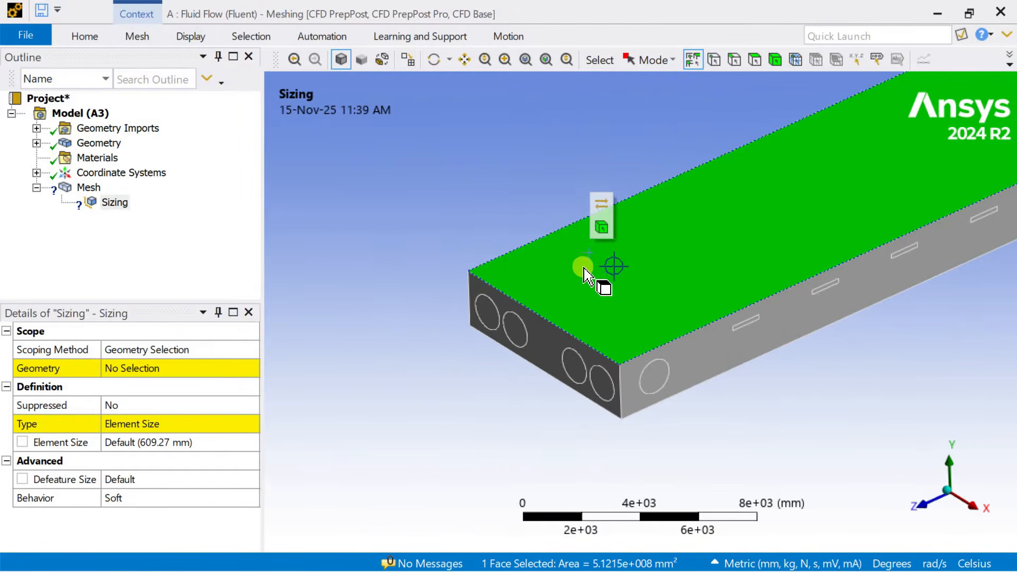
{"action": "scroll", "coordinate": [493, 241], "scroll_direction": "down", "scroll_amount": 2}
{"action": "left_click", "coordinate": [775, 59]}
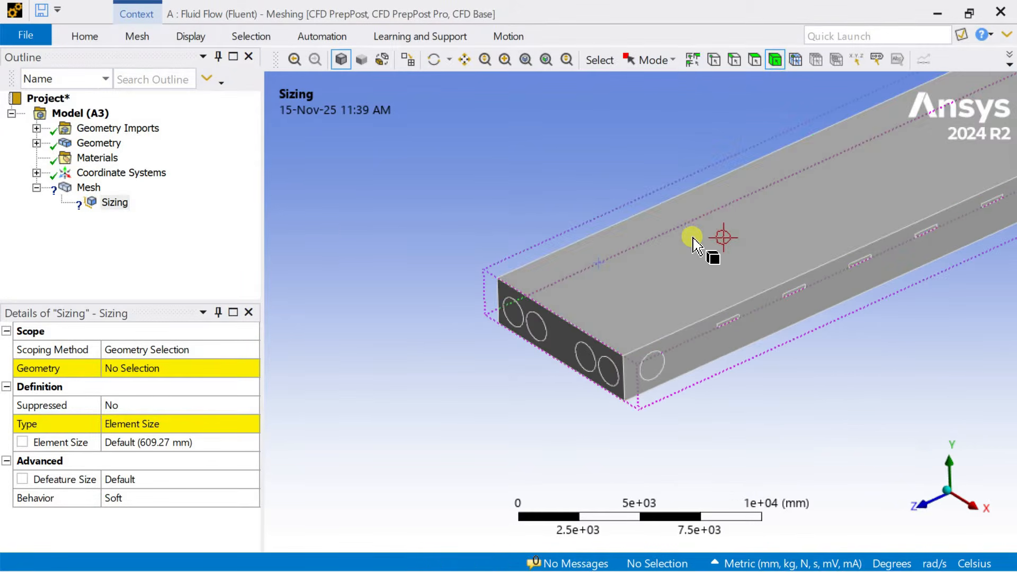
{"action": "left_click", "coordinate": [693, 237]}
{"action": "left_click", "coordinate": [130, 371]}
{"action": "left_click", "coordinate": [133, 368]}
{"action": "left_click", "coordinate": [180, 424]}
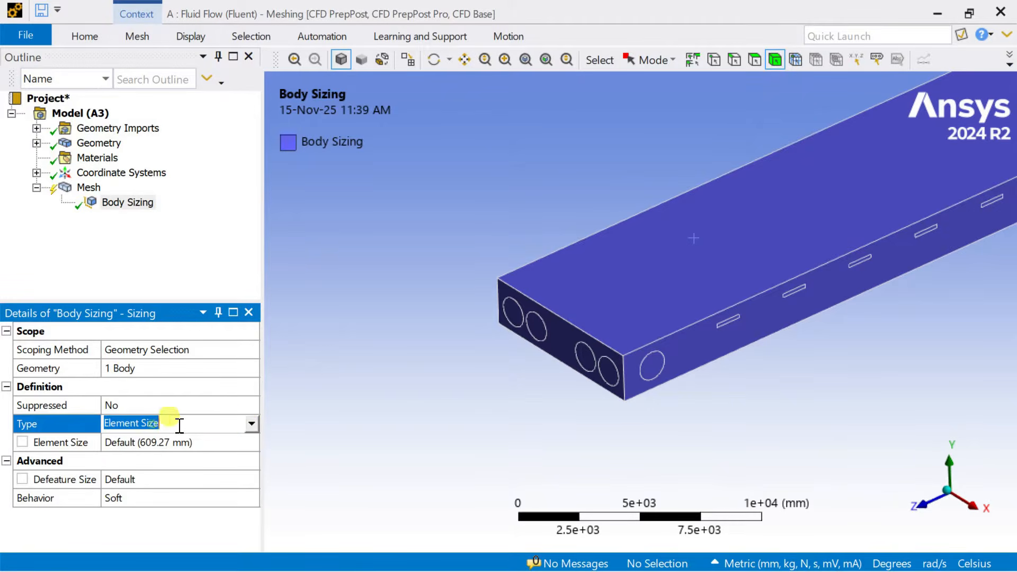
{"action": "left_click", "coordinate": [227, 445]}
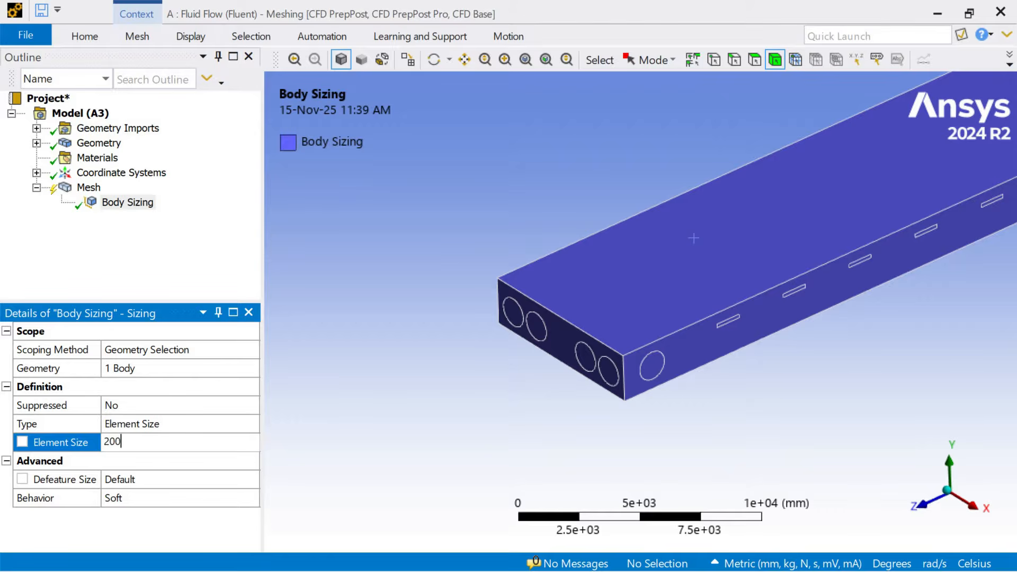
{"action": "key", "text": "Return"}
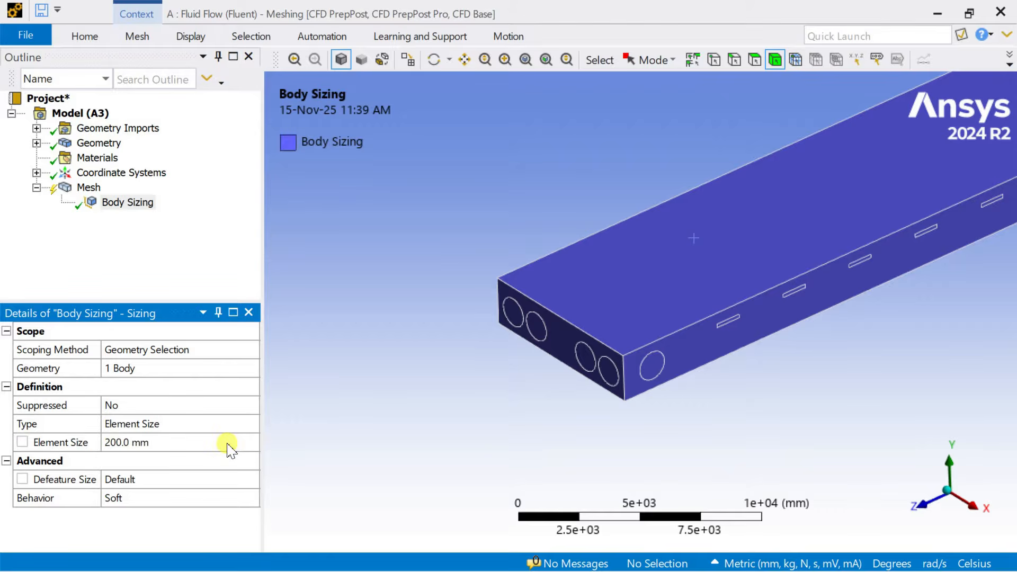
Step: Regenerate the mesh with the body sizing applied
{"action": "left_click", "coordinate": [87, 187]}
{"action": "right_click", "coordinate": [80, 191]}
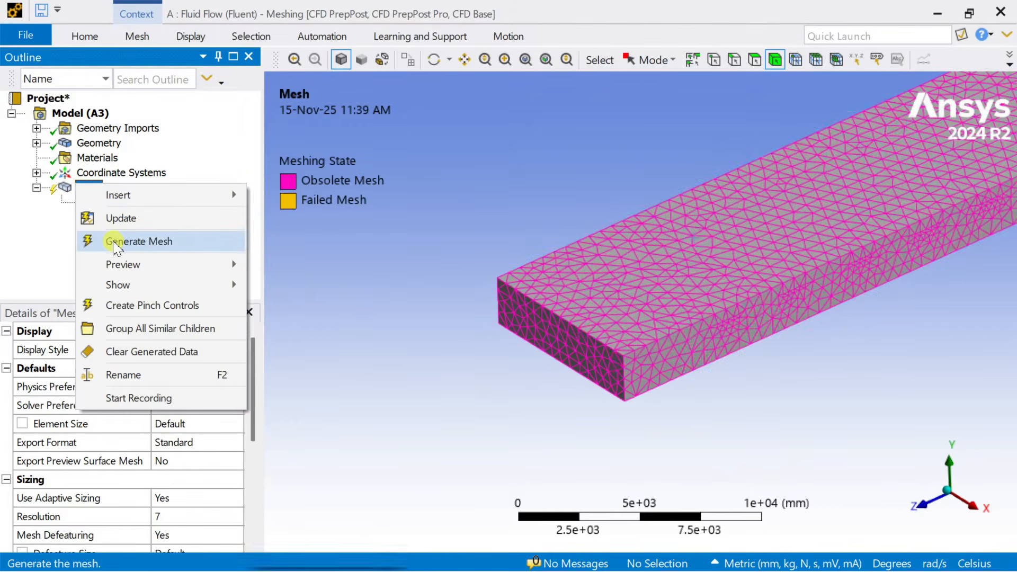
{"action": "left_click", "coordinate": [114, 241]}
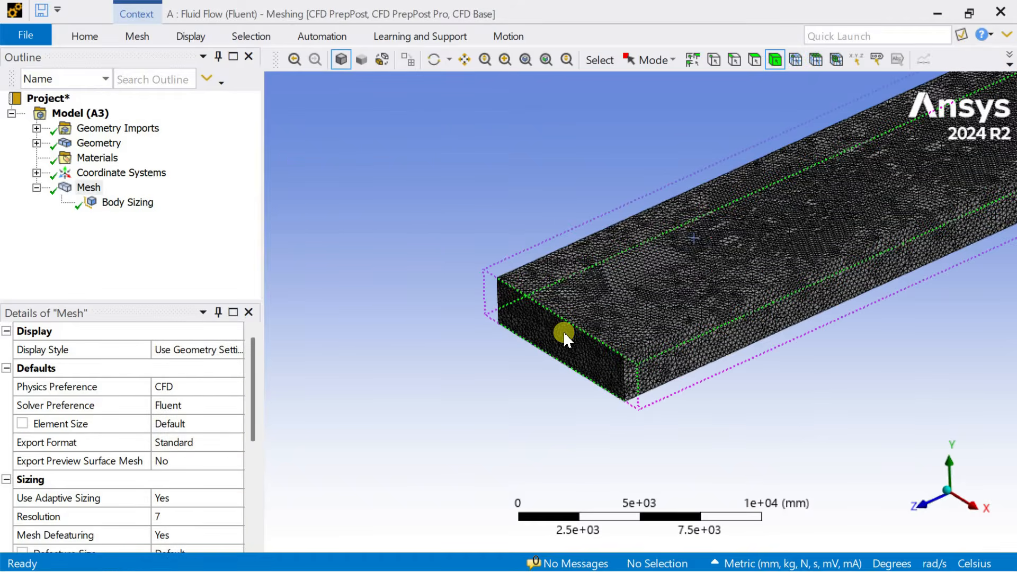
Step: Examine the refined mesh along the channel, including the side wall and one of its slot faces
{"action": "scroll", "coordinate": [678, 312], "scroll_direction": "up", "scroll_amount": 6}
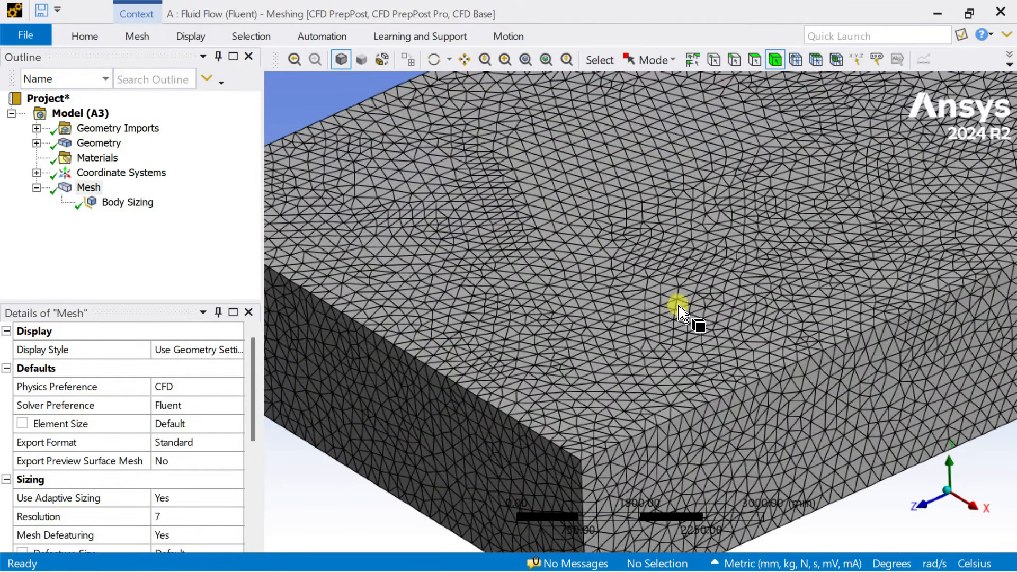
{"action": "scroll", "coordinate": [679, 313], "scroll_direction": "down", "scroll_amount": 3}
{"action": "left_click", "coordinate": [673, 419]}
{"action": "scroll", "coordinate": [576, 377], "scroll_direction": "down", "scroll_amount": 2}
{"action": "middle_click_drag", "start_coordinate": [741, 376], "coordinate": [412, 441], "text": "ctrl"}
{"action": "scroll", "coordinate": [561, 345], "scroll_direction": "down", "scroll_amount": 3}
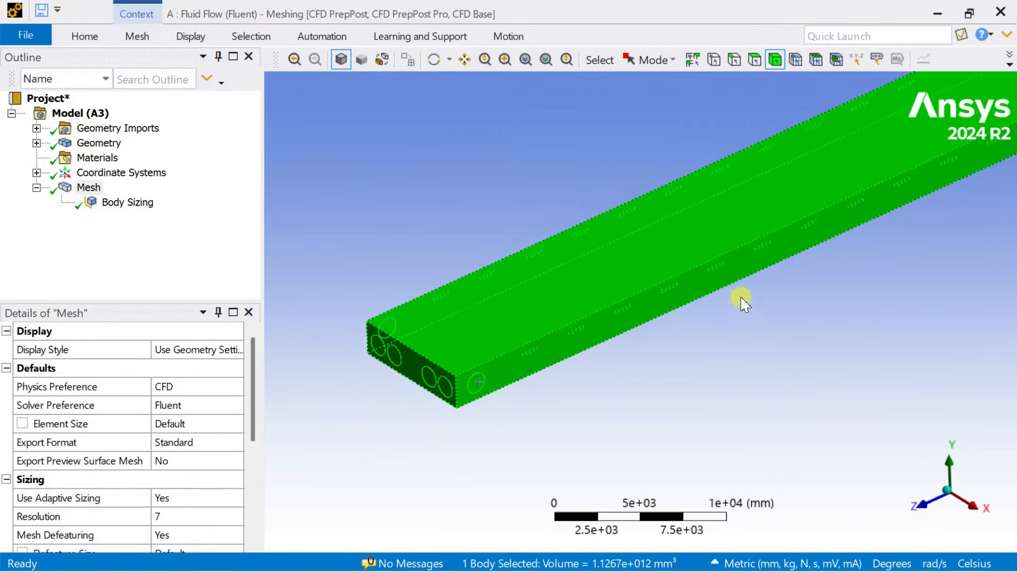
{"action": "middle_click_drag", "start_coordinate": [741, 299], "coordinate": [416, 481], "text": "ctrl"}
{"action": "scroll", "coordinate": [837, 309], "scroll_direction": "up", "scroll_amount": 4}
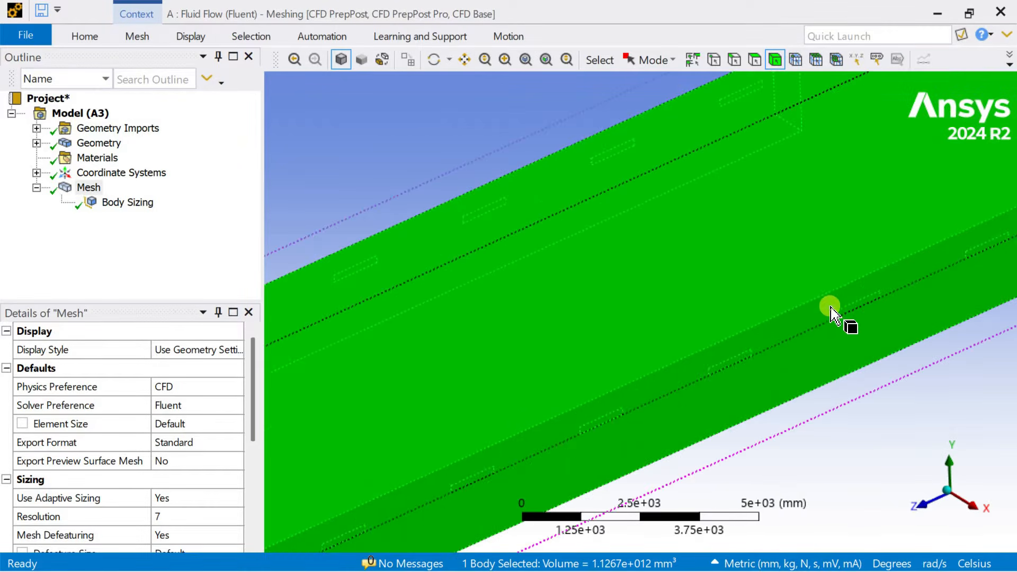
{"action": "left_click", "coordinate": [755, 60]}
{"action": "left_click", "coordinate": [811, 326]}
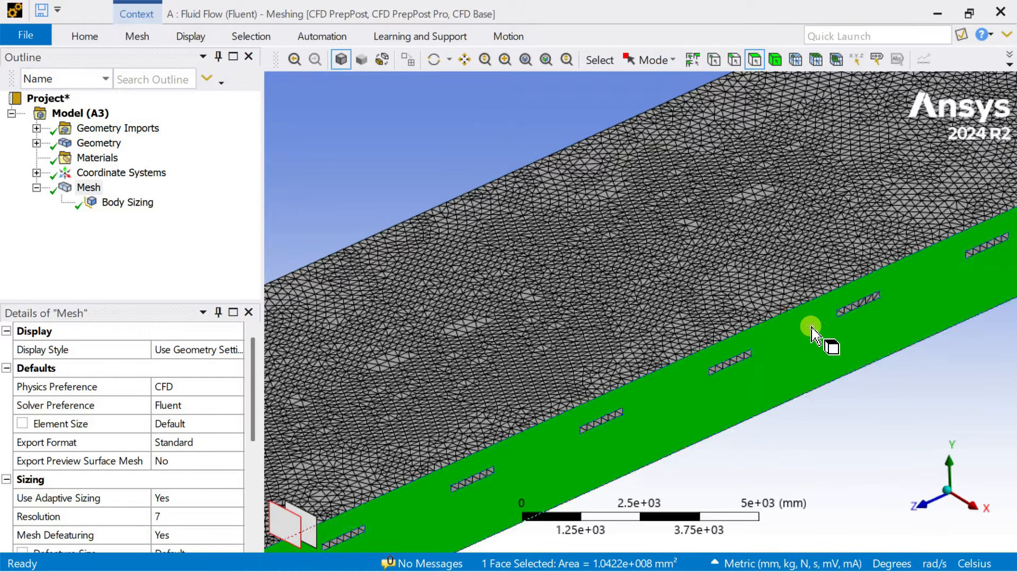
{"action": "left_click", "coordinate": [852, 304]}
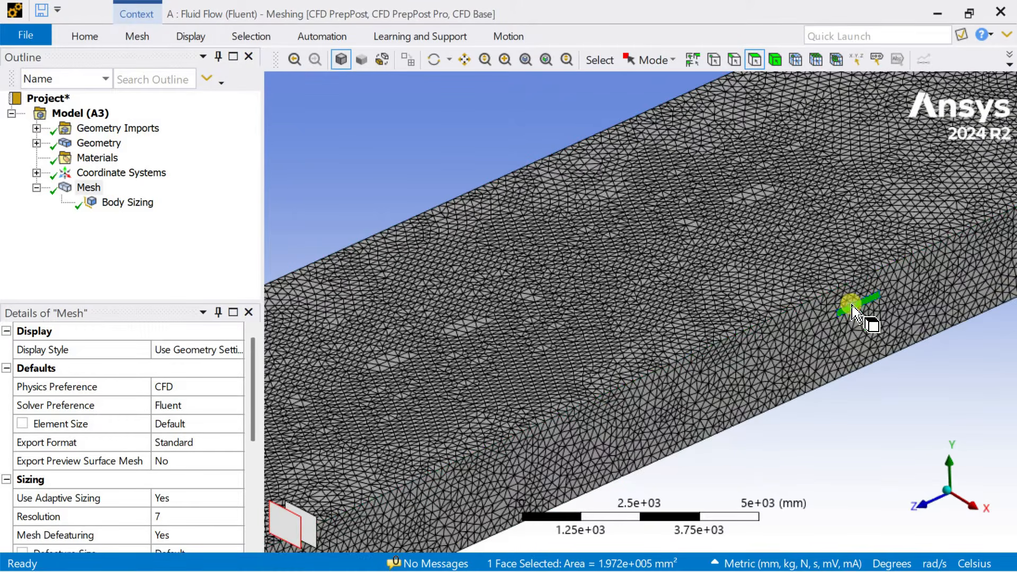
{"action": "scroll", "coordinate": [759, 295], "scroll_direction": "down", "scroll_amount": 4}
{"action": "left_click", "coordinate": [546, 209]}
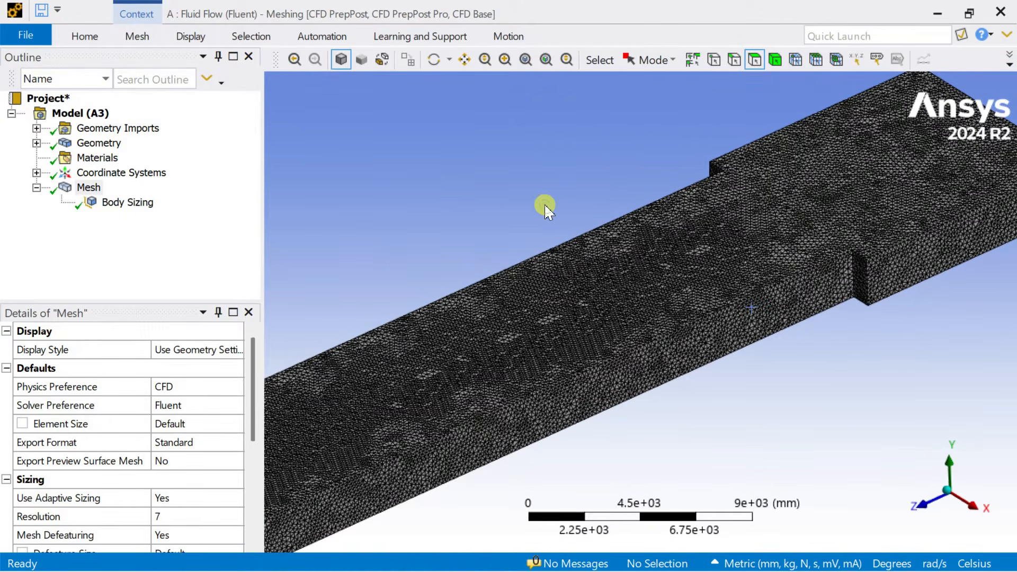
{"action": "scroll", "coordinate": [546, 208], "scroll_direction": "down", "scroll_amount": 2}
Step: Show the mesh statistics to check the node and element counts, and inspect the mesh near the stepped end
{"action": "scroll", "coordinate": [63, 477], "scroll_direction": "down", "scroll_amount": 4}
{"action": "left_click", "coordinate": [7, 536]}
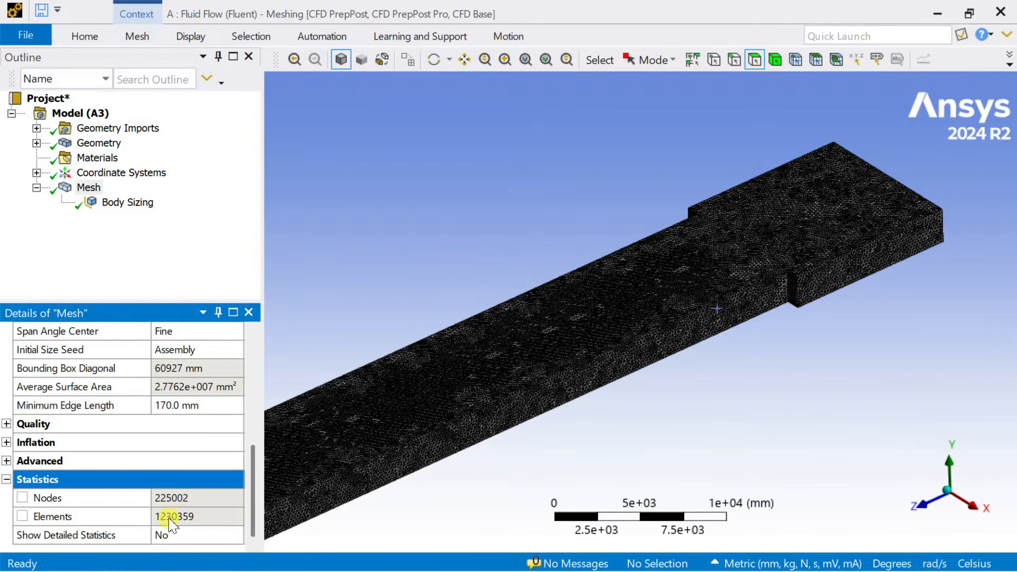
{"action": "left_click", "coordinate": [769, 394]}
{"action": "scroll", "coordinate": [769, 389], "scroll_direction": "up", "scroll_amount": 4}
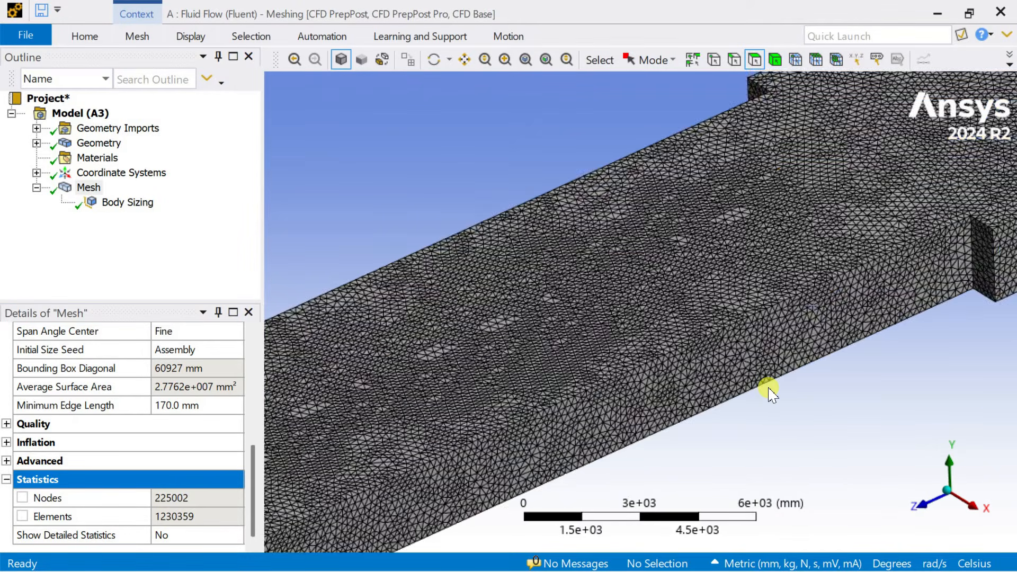
{"action": "middle_click_drag", "start_coordinate": [756, 365], "coordinate": [98, 500], "text": "ctrl"}
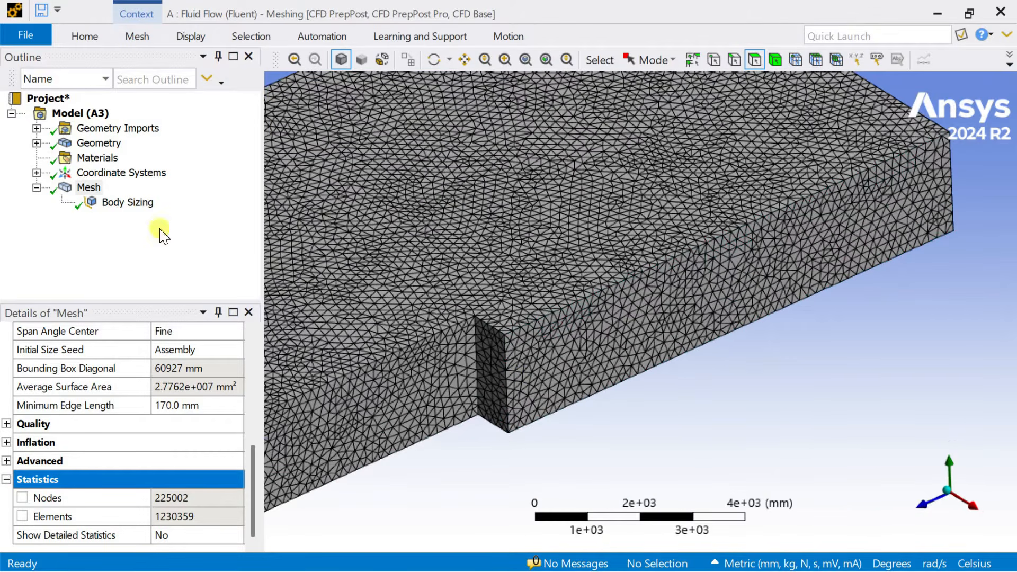
Step: Insert a mesh method scoped to the whole channel body and set it to Hex Dominant
{"action": "right_click", "coordinate": [97, 190]}
{"action": "mouse_move", "coordinate": [159, 200]}
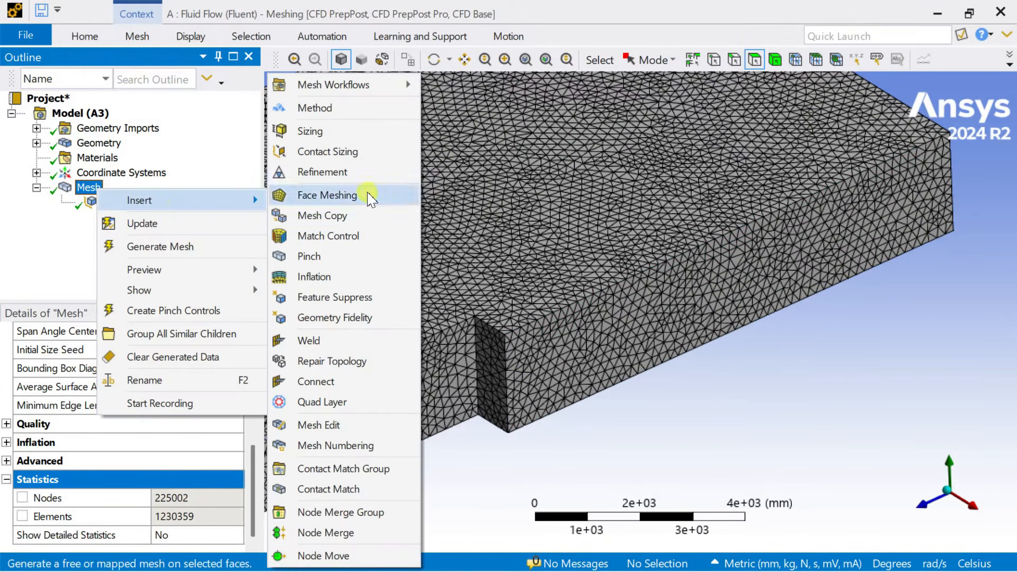
{"action": "left_click", "coordinate": [339, 108]}
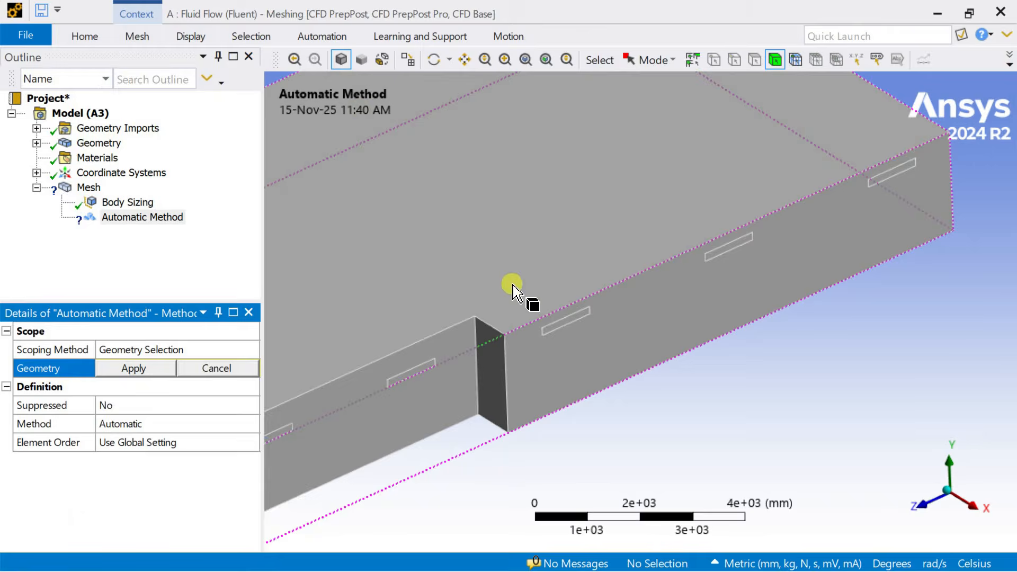
{"action": "left_click", "coordinate": [512, 284]}
{"action": "left_click", "coordinate": [144, 369]}
{"action": "left_click", "coordinate": [159, 428]}
{"action": "left_click", "coordinate": [252, 425]}
{"action": "left_click", "coordinate": [200, 470]}
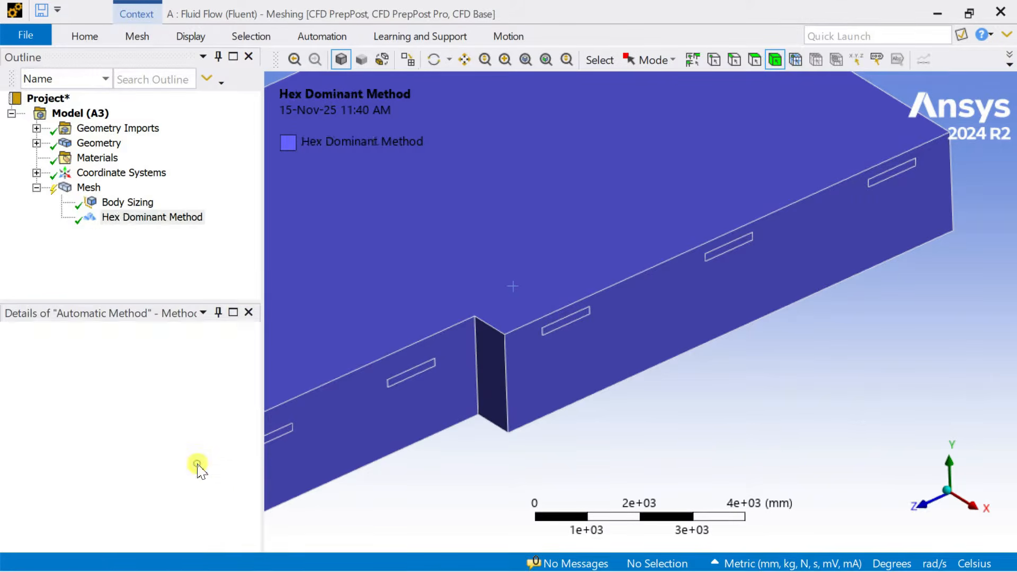
Step: Regenerate the mesh with the Hex Dominant method and inspect it around the circular openings on the channel's end face
{"action": "right_click", "coordinate": [77, 189]}
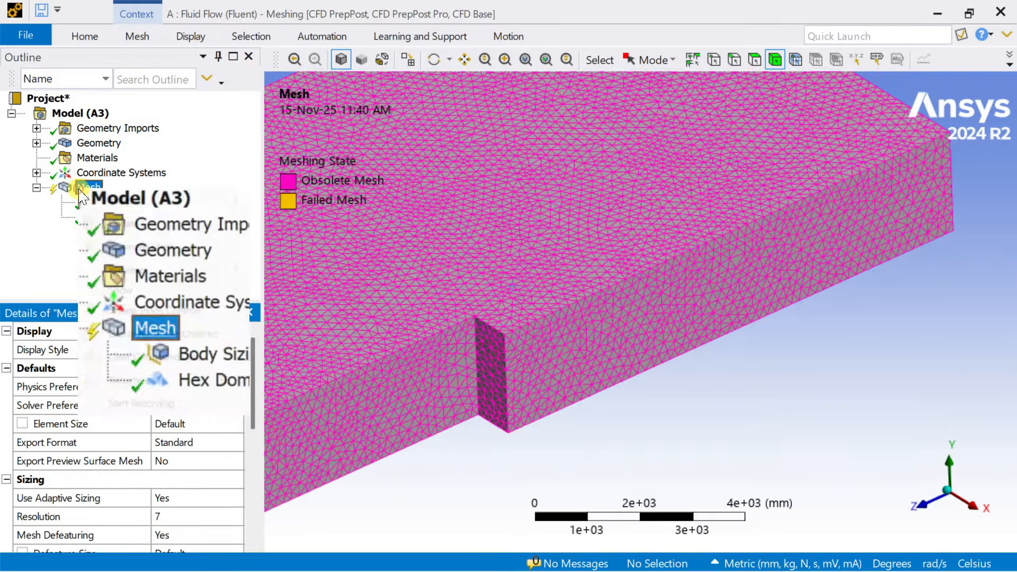
{"action": "left_click", "coordinate": [129, 245]}
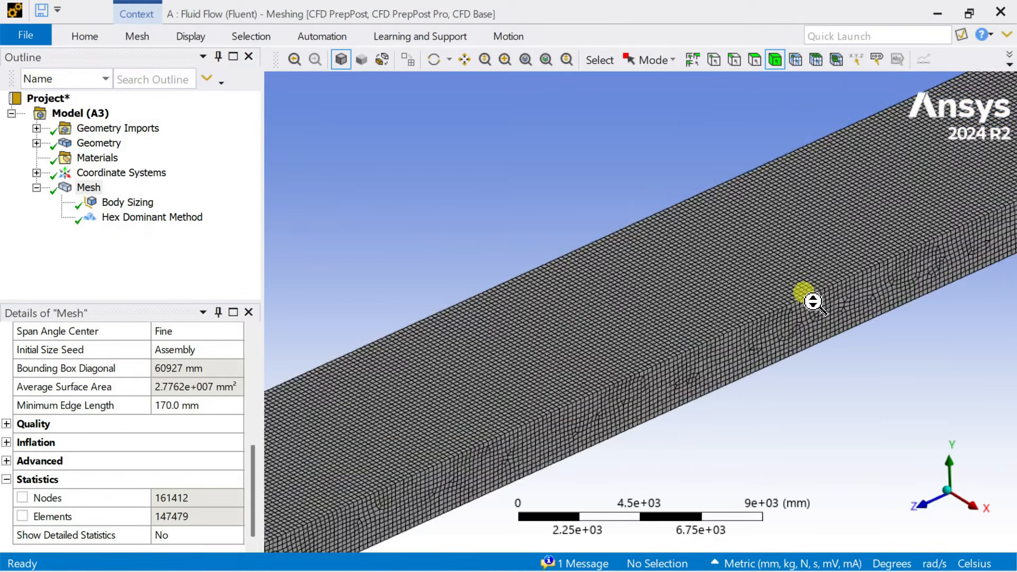
{"action": "scroll", "coordinate": [804, 293], "scroll_direction": "down", "scroll_amount": 2}
{"action": "middle_click_drag", "start_coordinate": [592, 374], "coordinate": [923, 241], "text": "ctrl"}
{"action": "scroll", "coordinate": [752, 371], "scroll_direction": "up", "scroll_amount": 4}
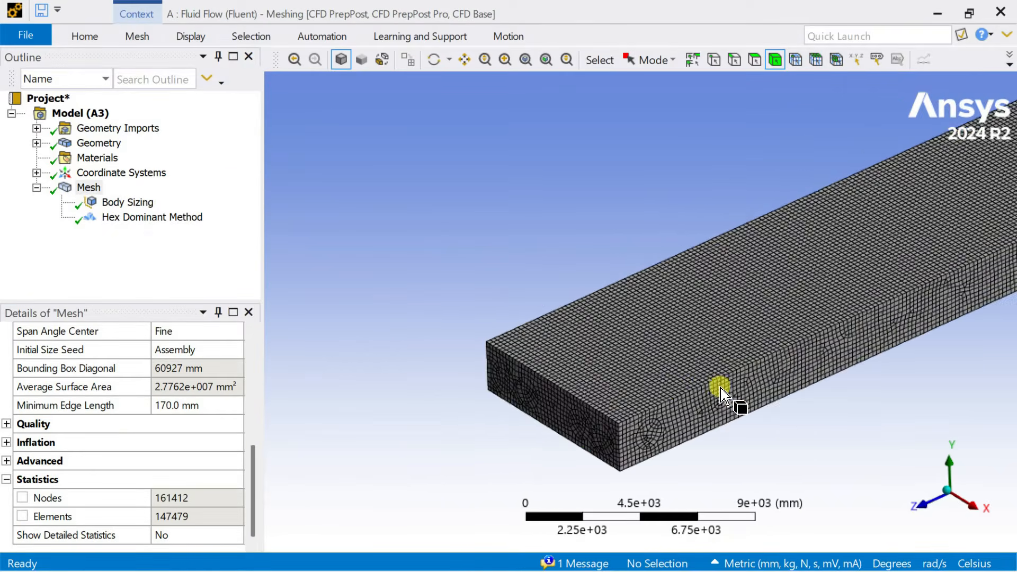
{"action": "middle_click_drag", "start_coordinate": [624, 395], "coordinate": [832, 269], "text": "ctrl"}
{"action": "scroll", "coordinate": [796, 276], "scroll_direction": "up", "scroll_amount": 1}
{"action": "scroll", "coordinate": [800, 283], "scroll_direction": "up", "scroll_amount": 2}
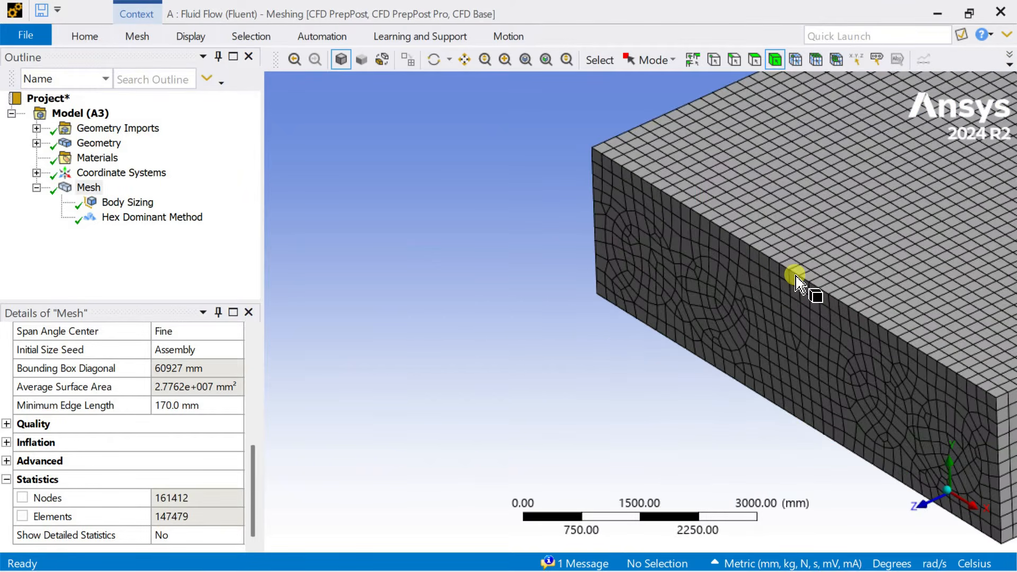
Step: Set the selection filter to faces and select the three slot faces on the side wall of the channel's wide stepped section
{"action": "key", "text": "ctrl+f"}
{"action": "scroll", "coordinate": [800, 335], "scroll_direction": "down", "scroll_amount": 3}
{"action": "left_click", "coordinate": [803, 333]}
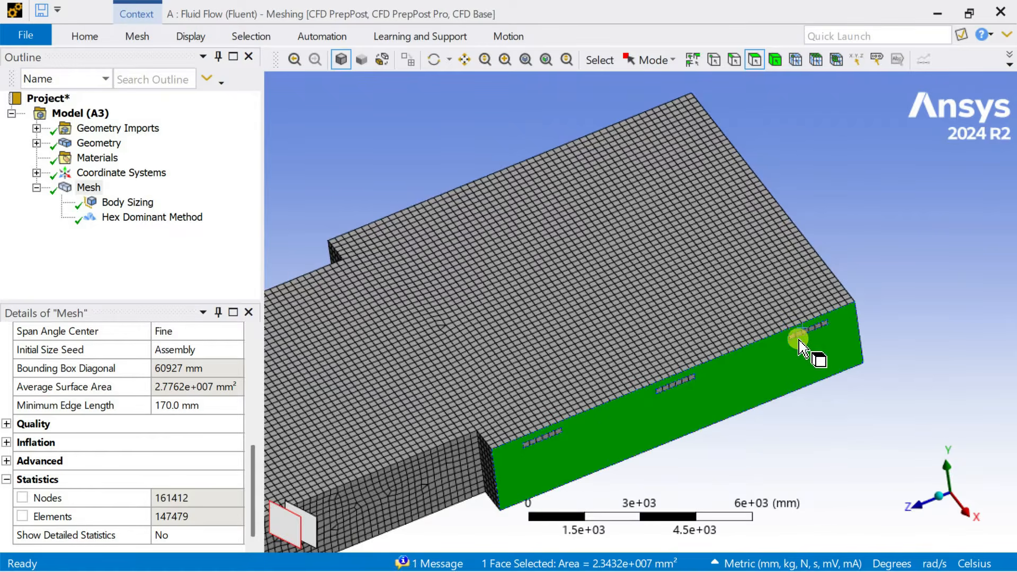
{"action": "left_click", "coordinate": [909, 215]}
{"action": "left_click", "coordinate": [755, 60]}
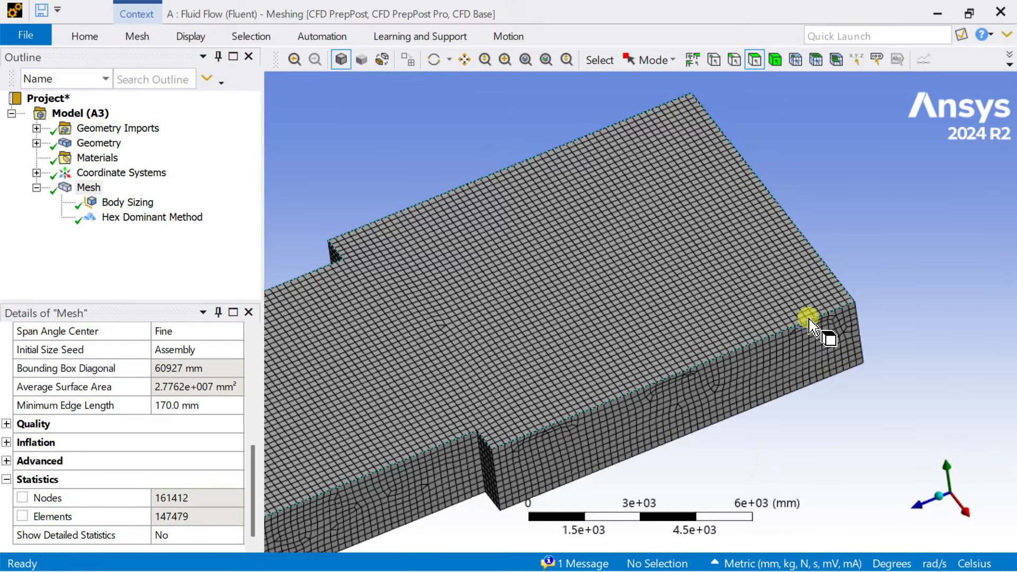
{"action": "scroll", "coordinate": [831, 364], "scroll_direction": "up", "scroll_amount": 2}
{"action": "left_click", "coordinate": [860, 348]}
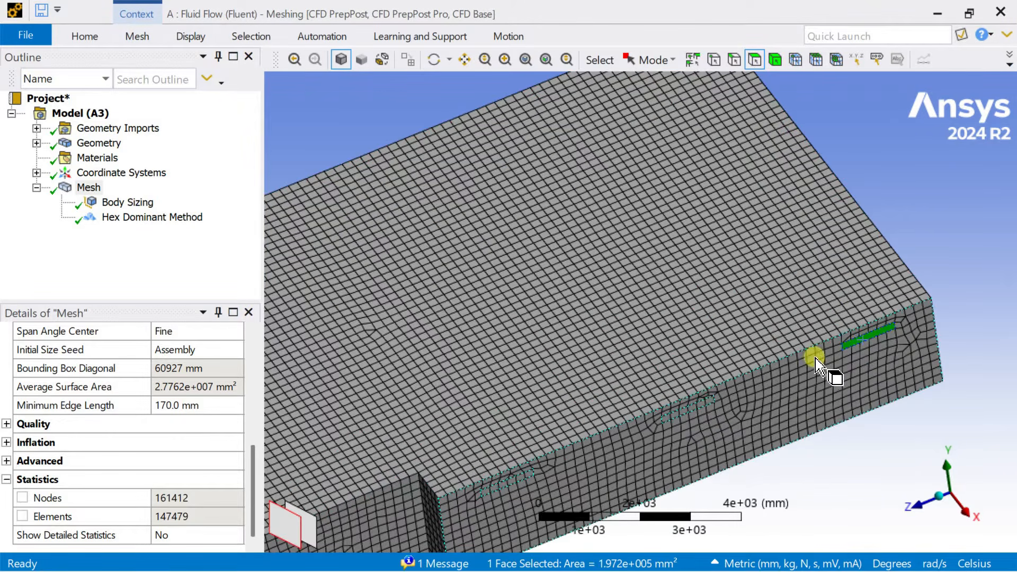
{"action": "left_click", "coordinate": [705, 408], "text": "ctrl"}
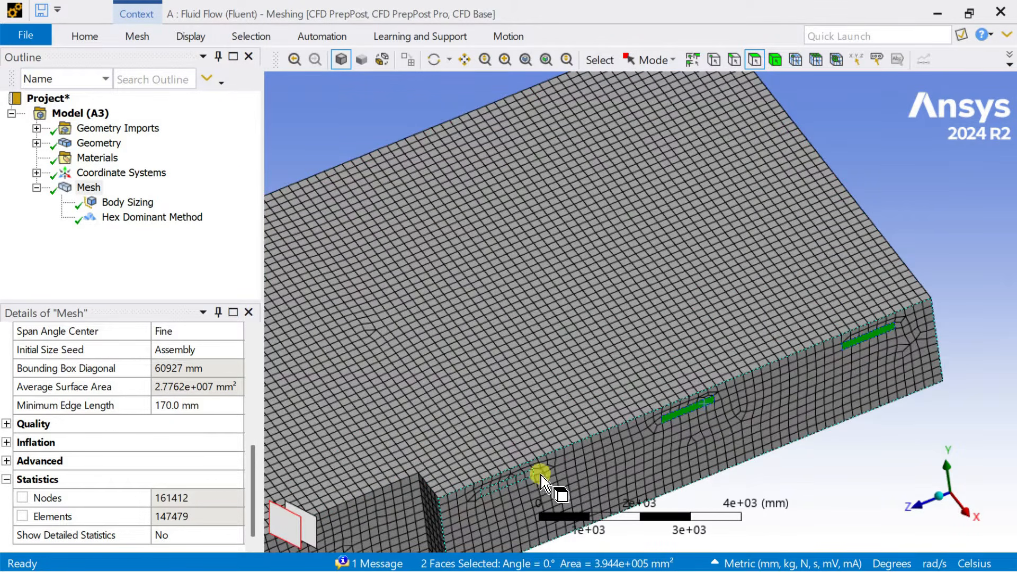
{"action": "left_click", "coordinate": [518, 477], "text": "ctrl"}
Step: Display the geometry instead of the mesh and add the first two slot faces past the step to the face selection
{"action": "scroll", "coordinate": [617, 382], "scroll_direction": "down", "scroll_amount": 1}
{"action": "scroll", "coordinate": [614, 378], "scroll_direction": "down", "scroll_amount": 2}
{"action": "middle_click_drag", "start_coordinate": [511, 408], "coordinate": [763, 222], "text": "ctrl"}
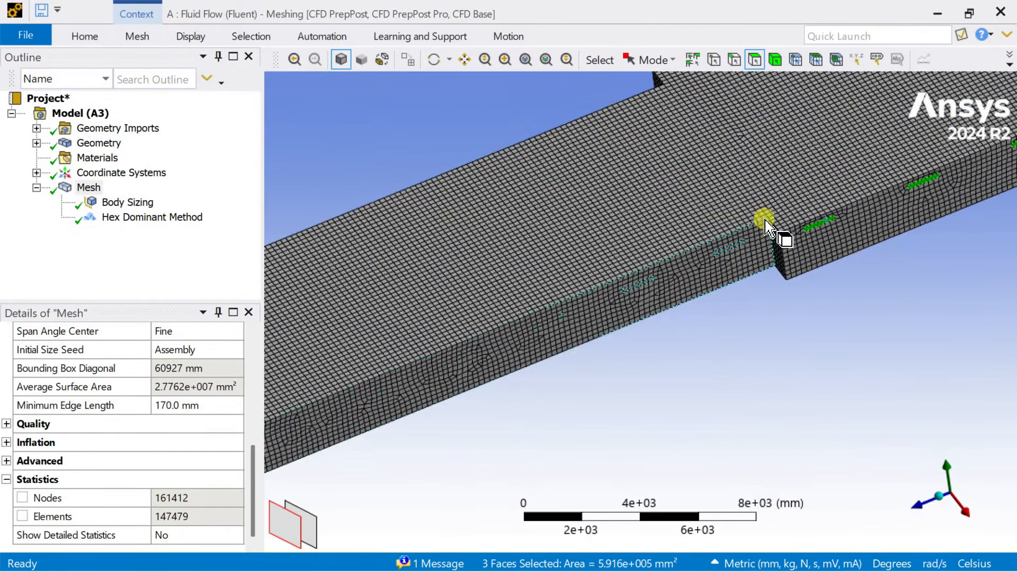
{"action": "scroll", "coordinate": [761, 238], "scroll_direction": "up", "scroll_amount": 2}
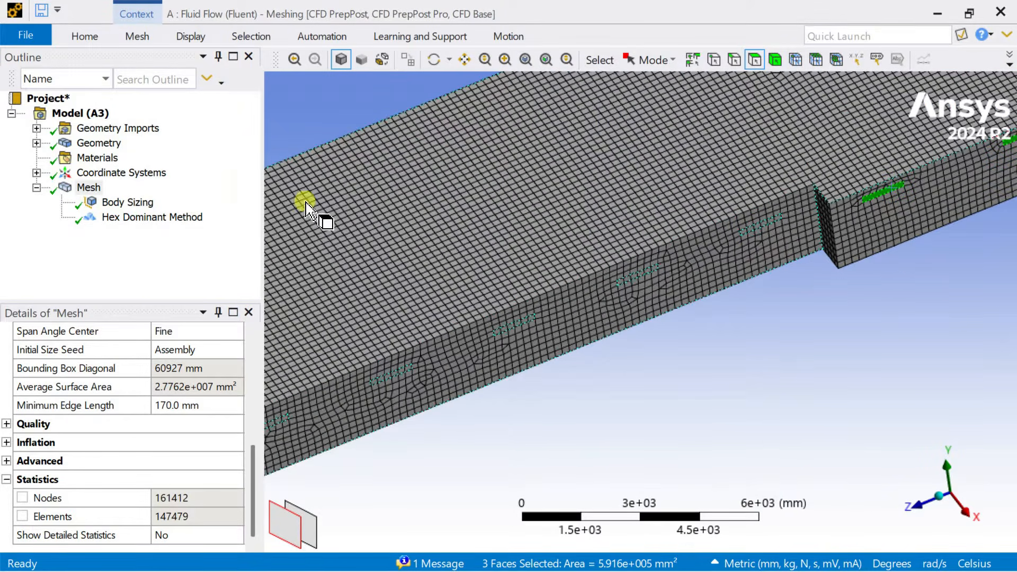
{"action": "left_click", "coordinate": [98, 142]}
{"action": "middle_click_drag", "start_coordinate": [530, 288], "coordinate": [602, 351]}
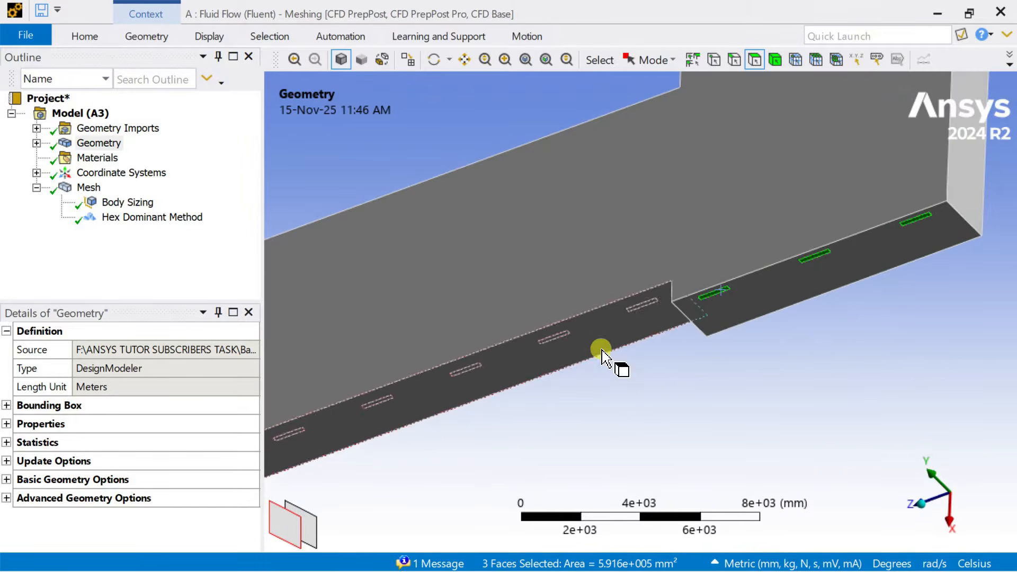
{"action": "scroll", "coordinate": [609, 313], "scroll_direction": "up", "scroll_amount": 4}
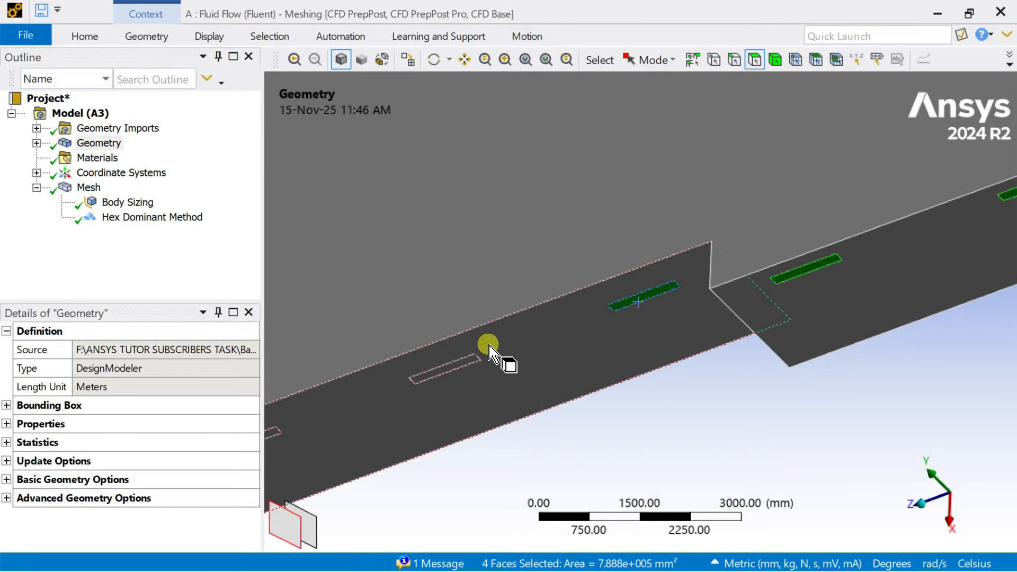
{"action": "left_click", "coordinate": [469, 364], "text": "ctrl"}
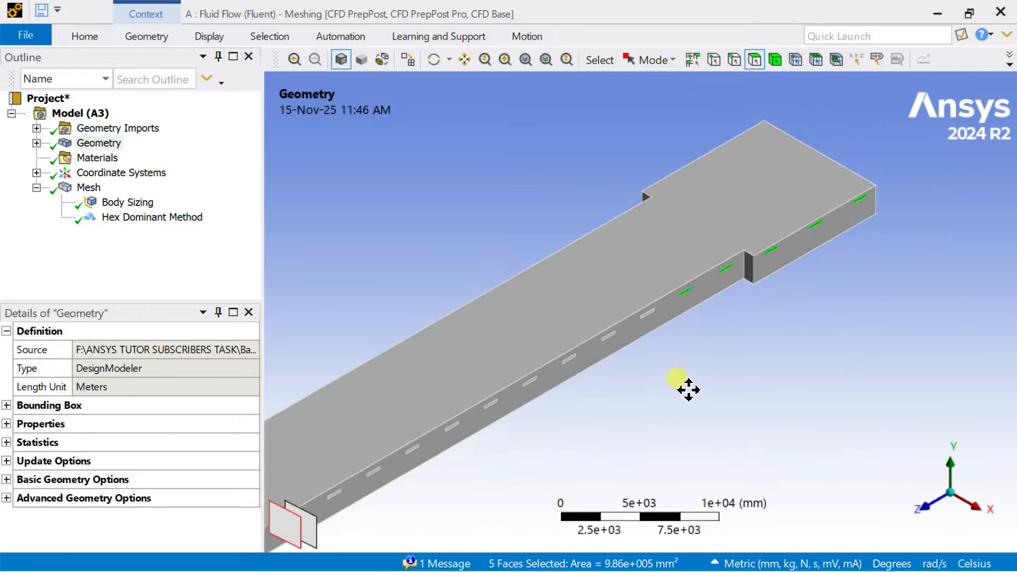
Step: Add the next four slot faces along the same narrow side wall to the face selection
{"action": "scroll", "coordinate": [689, 363], "scroll_direction": "up", "scroll_amount": 5}
{"action": "scroll", "coordinate": [662, 365], "scroll_direction": "up", "scroll_amount": 3}
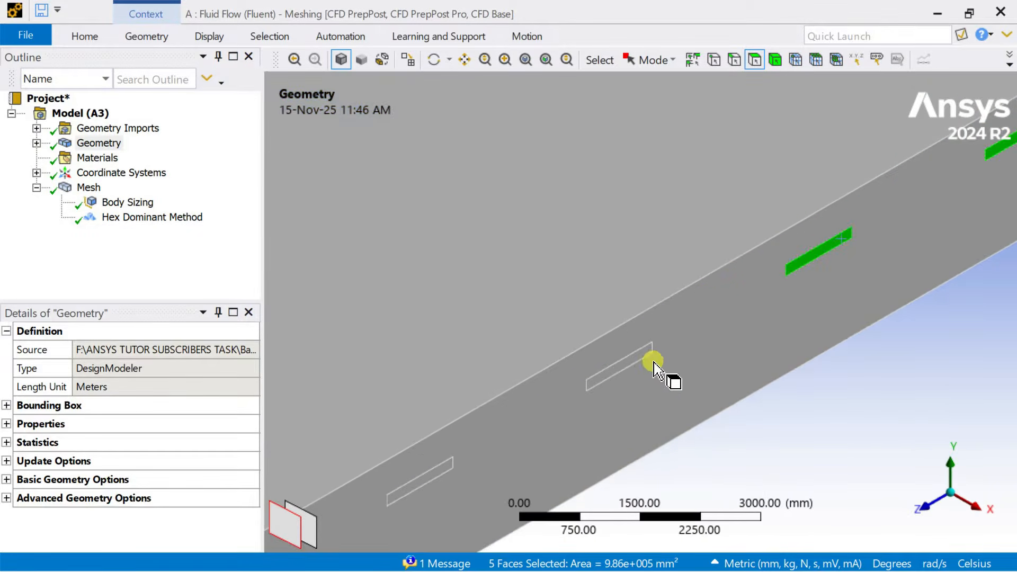
{"action": "left_click", "coordinate": [624, 361], "text": "ctrl"}
{"action": "middle_click_drag", "start_coordinate": [535, 416], "coordinate": [807, 239], "text": "ctrl"}
{"action": "left_click", "coordinate": [708, 307], "text": "ctrl"}
{"action": "middle_click_drag", "start_coordinate": [613, 370], "coordinate": [784, 229], "text": "ctrl"}
{"action": "left_click", "coordinate": [760, 254], "text": "ctrl"}
{"action": "left_click", "coordinate": [744, 235], "text": "ctrl"}
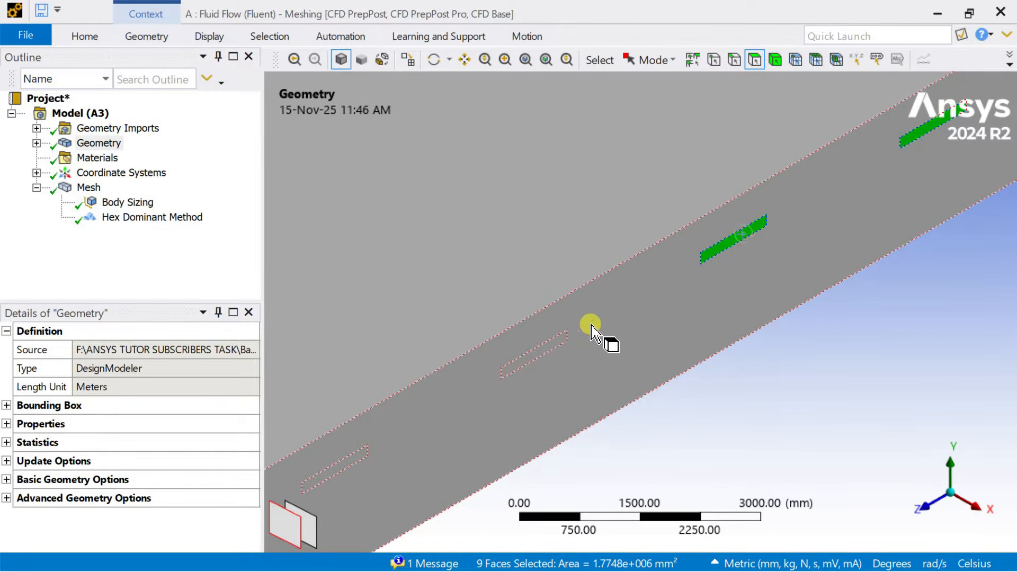
Step: Extend the face selection by four more slot faces farther along the wall, toward the end with the circular openings
{"action": "left_click", "coordinate": [547, 352], "text": "ctrl"}
{"action": "scroll", "coordinate": [620, 352], "scroll_direction": "down", "scroll_amount": 2}
{"action": "middle_click_drag", "start_coordinate": [620, 352], "coordinate": [727, 249], "text": "ctrl"}
{"action": "left_click", "coordinate": [708, 268], "text": "ctrl"}
{"action": "left_click", "coordinate": [570, 350], "text": "ctrl"}
{"action": "middle_click_drag", "start_coordinate": [518, 404], "coordinate": [673, 296], "text": "ctrl"}
{"action": "left_click", "coordinate": [672, 295], "text": "ctrl"}
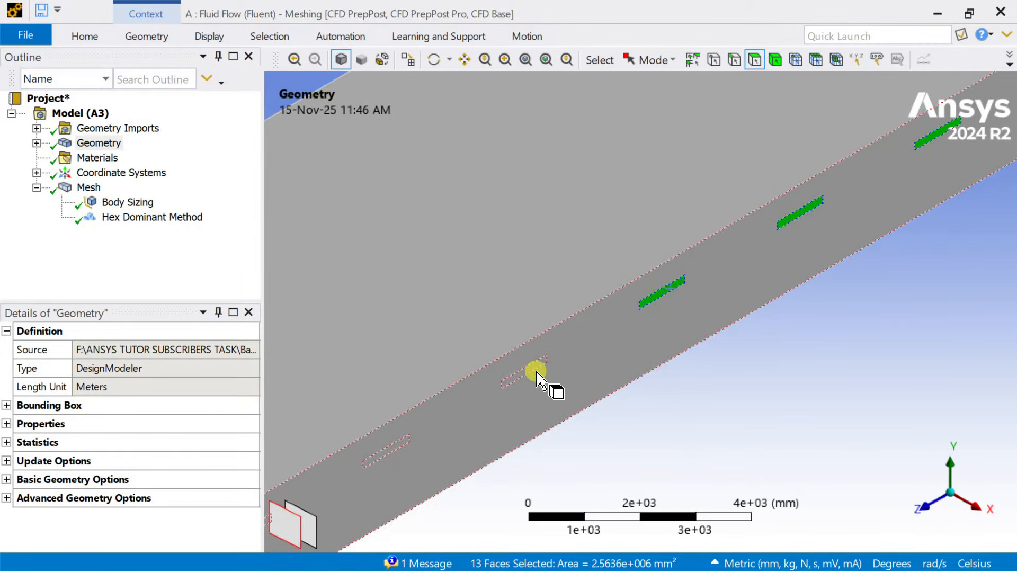
Step: Add the last three slot faces of this side wall to the selection, ending with the one nearest the circular opening
{"action": "left_click", "coordinate": [536, 368], "text": "ctrl"}
{"action": "left_click", "coordinate": [390, 454], "text": "ctrl"}
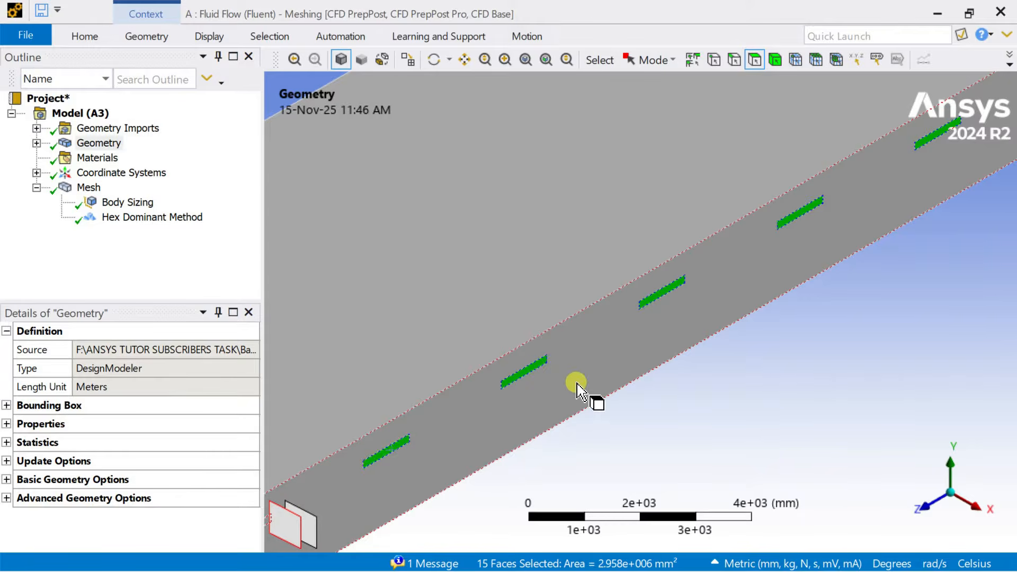
{"action": "middle_click_drag", "start_coordinate": [739, 280], "coordinate": [928, 169], "text": "ctrl"}
{"action": "left_click", "coordinate": [600, 327], "text": "ctrl"}
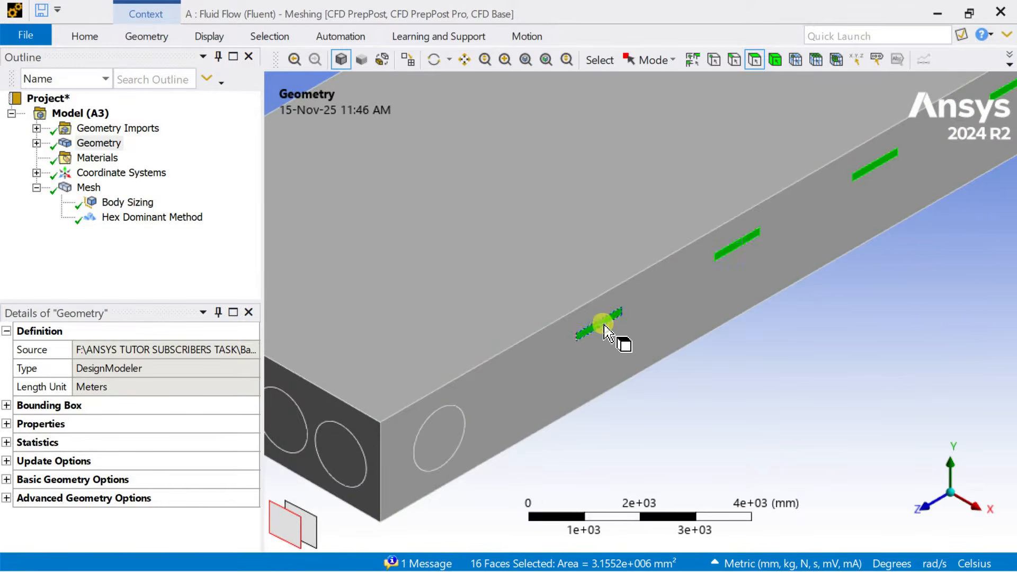
Step: Create a named selection called inlet_vent_1 from the selected slot faces
{"action": "scroll", "coordinate": [615, 320], "scroll_direction": "down", "scroll_amount": 2}
{"action": "scroll", "coordinate": [716, 286], "scroll_direction": "down", "scroll_amount": 2}
{"action": "middle_click_drag", "start_coordinate": [842, 245], "coordinate": [620, 379], "text": "ctrl"}
{"action": "scroll", "coordinate": [634, 365], "scroll_direction": "up", "scroll_amount": 2}
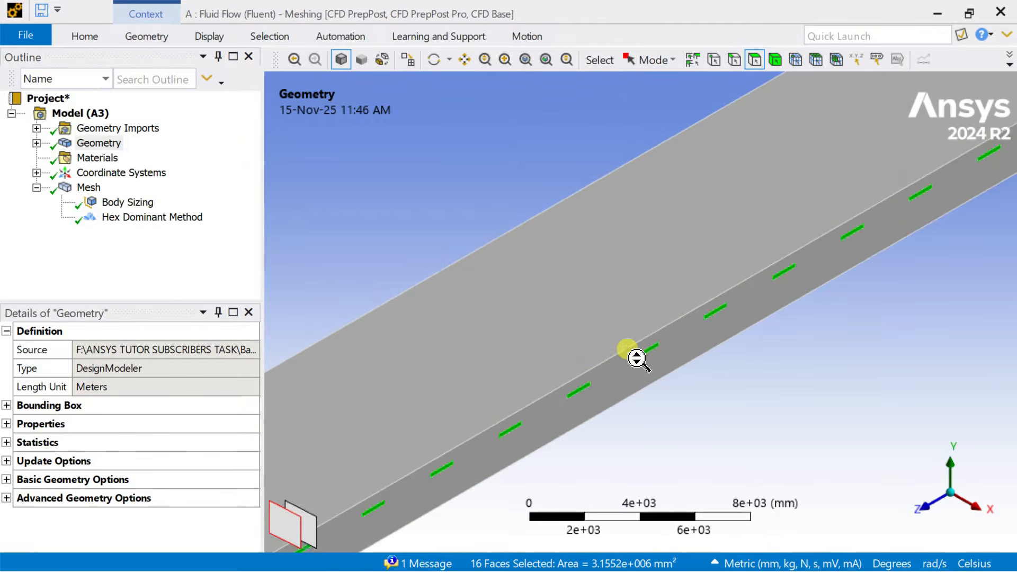
{"action": "right_click", "coordinate": [643, 363]}
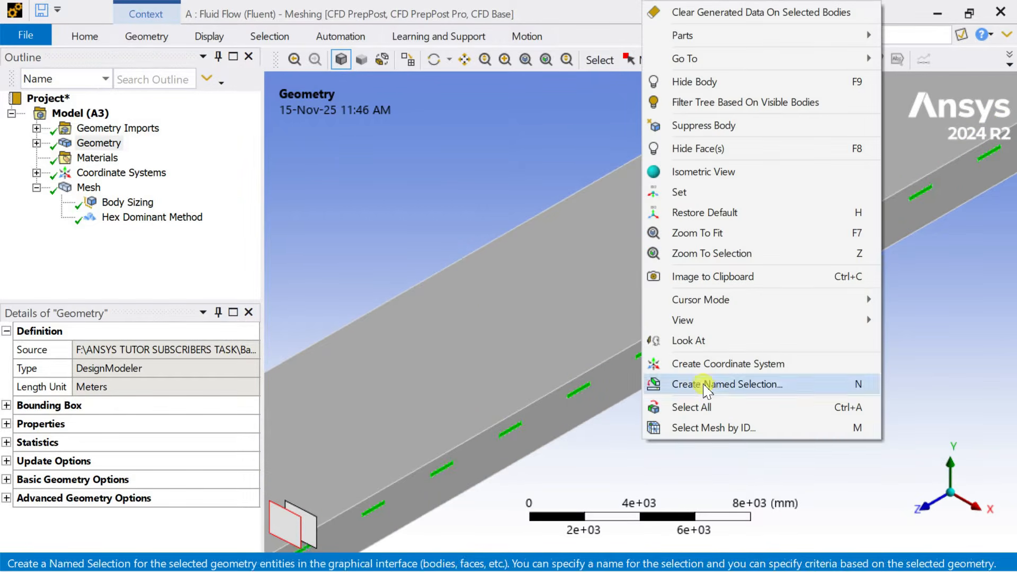
{"action": "left_click", "coordinate": [710, 386]}
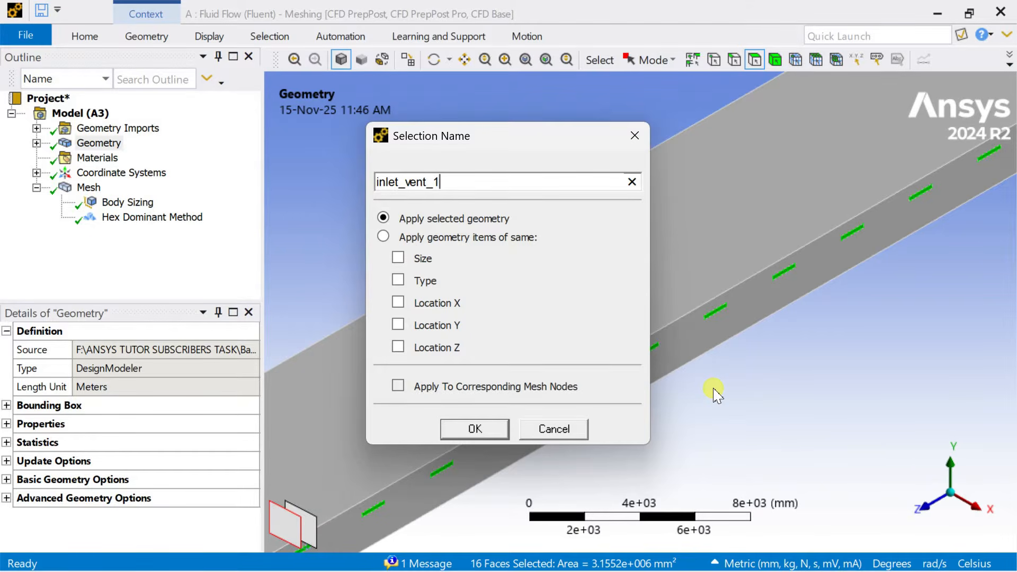
{"action": "key", "text": "Return"}
Step: Show the inlet_vent_1 named selection on the model and examine its highlighted slot faces along the side wall
{"action": "scroll", "coordinate": [749, 257], "scroll_direction": "down", "scroll_amount": 4}
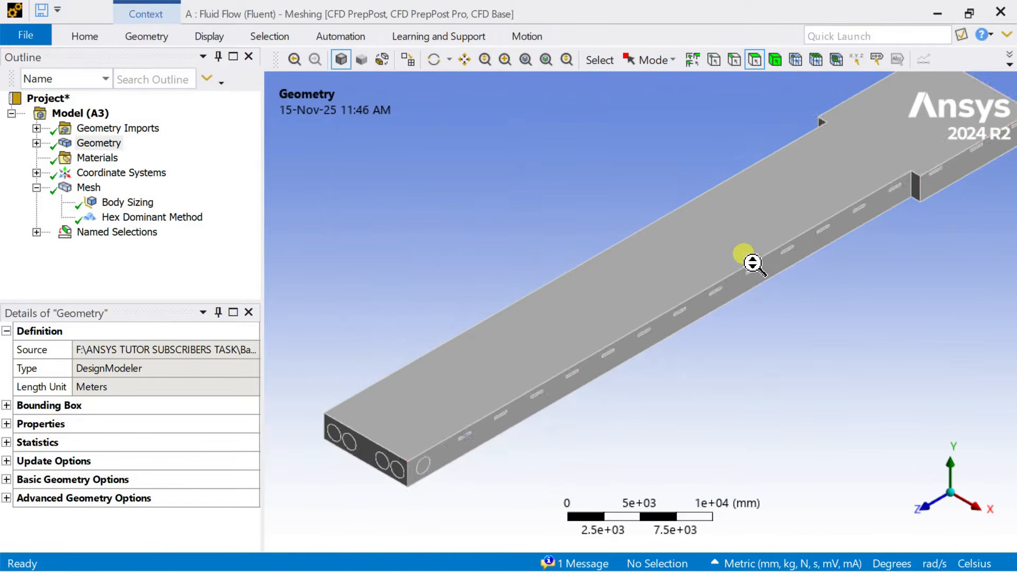
{"action": "middle_click_drag", "start_coordinate": [723, 260], "coordinate": [764, 239]}
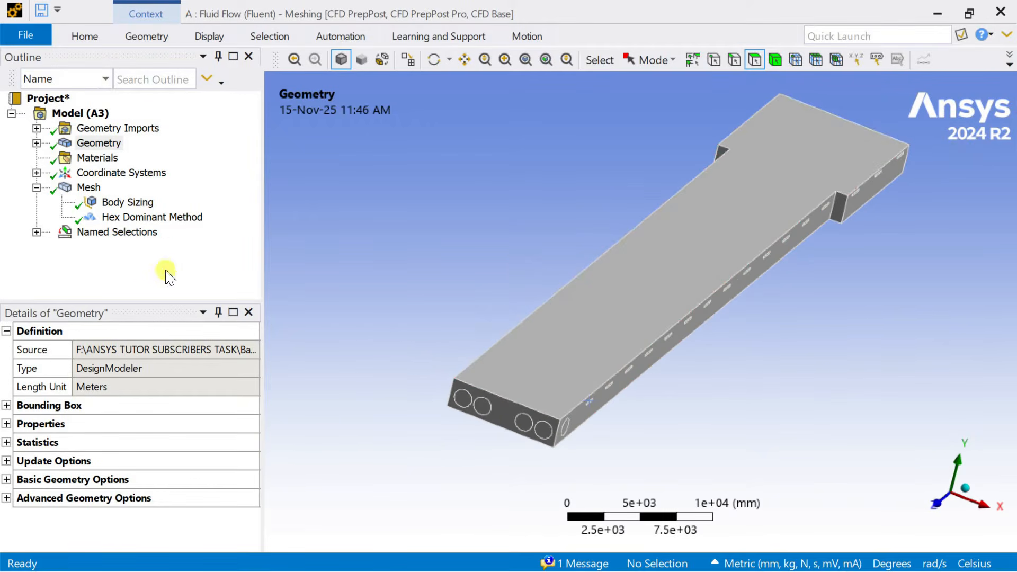
{"action": "left_click", "coordinate": [36, 232]}
{"action": "left_click", "coordinate": [128, 247]}
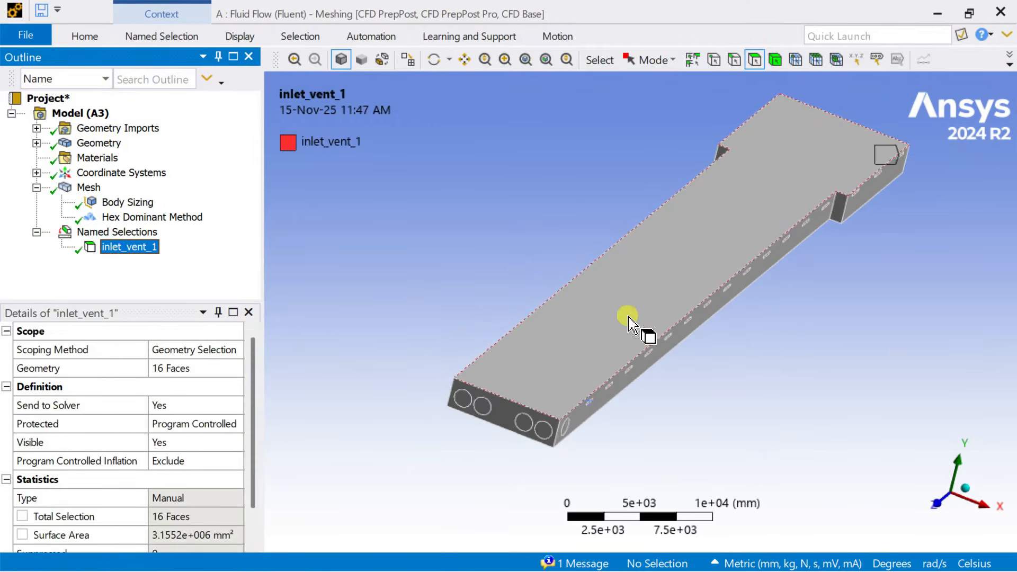
{"action": "middle_click_drag", "start_coordinate": [759, 347], "coordinate": [653, 273]}
{"action": "scroll", "coordinate": [553, 246], "scroll_direction": "up", "scroll_amount": 2}
{"action": "middle_click_drag", "start_coordinate": [532, 294], "coordinate": [619, 390], "text": "ctrl"}
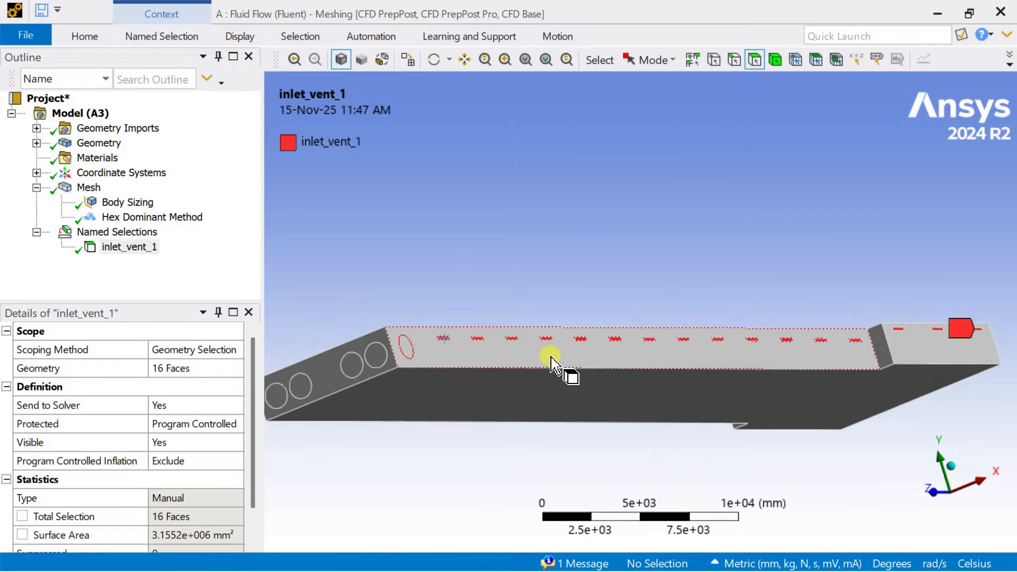
Step: Select the three slot faces on the opposite side wall of the channel's wide stepped section
{"action": "middle_click_drag", "start_coordinate": [550, 281], "coordinate": [601, 332]}
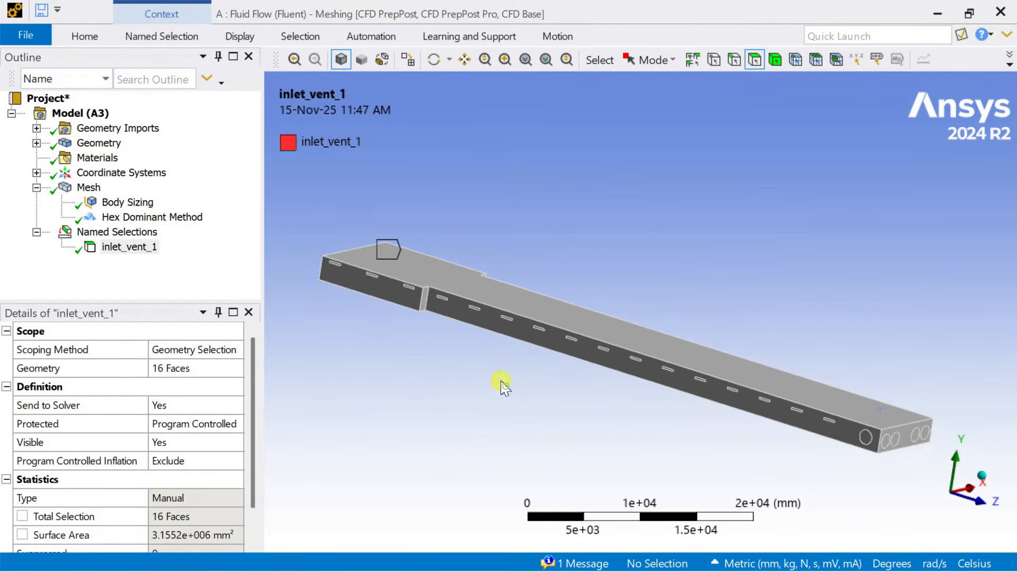
{"action": "scroll", "coordinate": [501, 382], "scroll_direction": "up", "scroll_amount": 4}
{"action": "middle_click_drag", "start_coordinate": [443, 286], "coordinate": [890, 237], "text": "ctrl"}
{"action": "scroll", "coordinate": [631, 244], "scroll_direction": "up", "scroll_amount": 2}
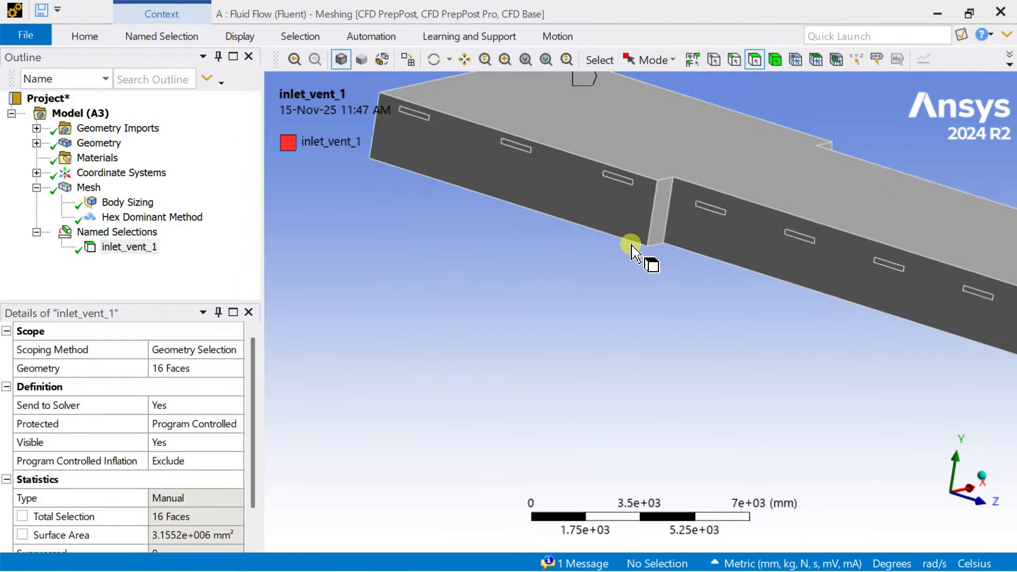
{"action": "scroll", "coordinate": [632, 246], "scroll_direction": "up", "scroll_amount": 1}
{"action": "middle_click_drag", "start_coordinate": [527, 296], "coordinate": [602, 379], "text": "ctrl"}
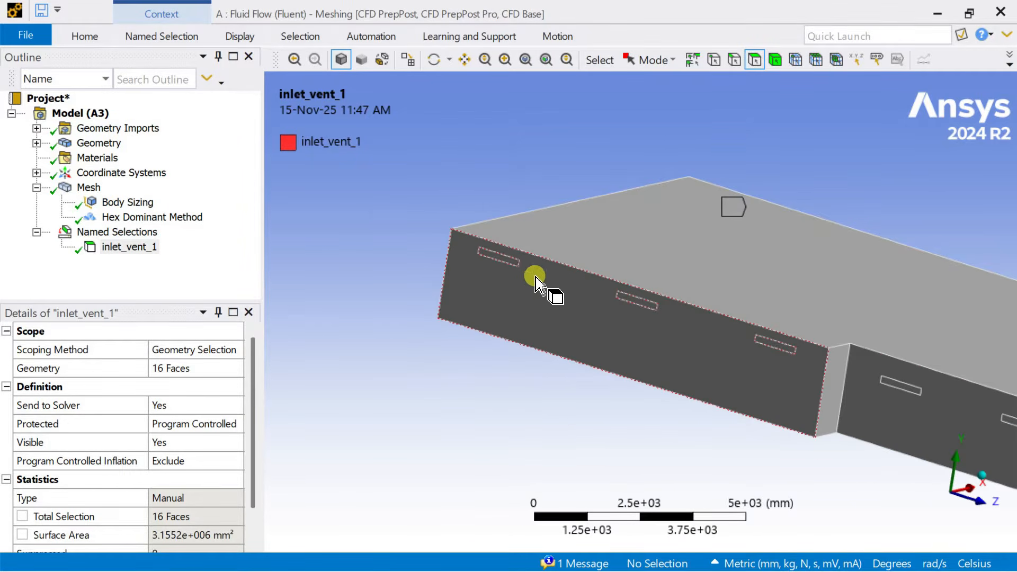
{"action": "scroll", "coordinate": [511, 266], "scroll_direction": "up", "scroll_amount": 2}
{"action": "left_click", "coordinate": [377, 210]}
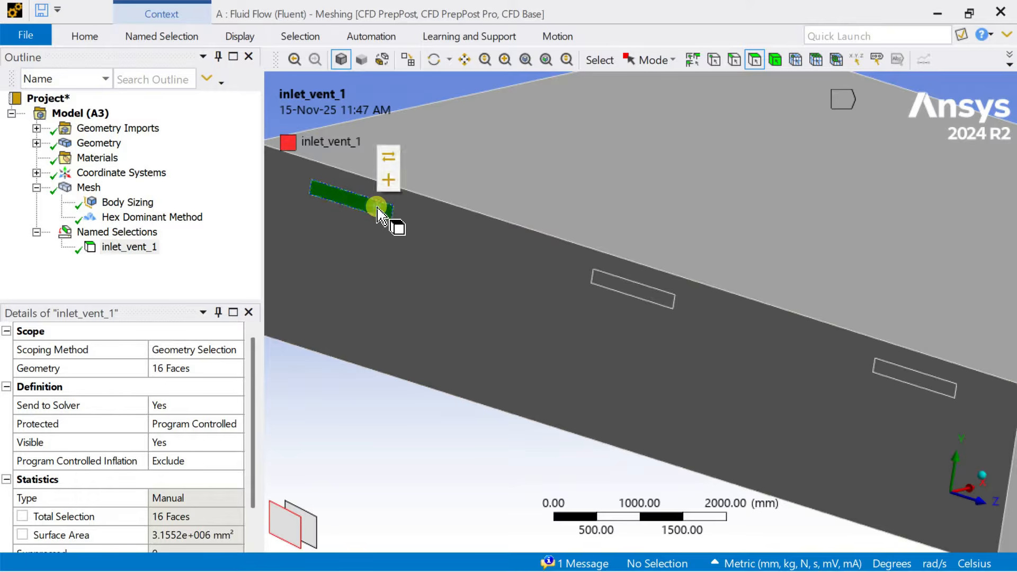
{"action": "left_click", "coordinate": [607, 285], "text": "ctrl"}
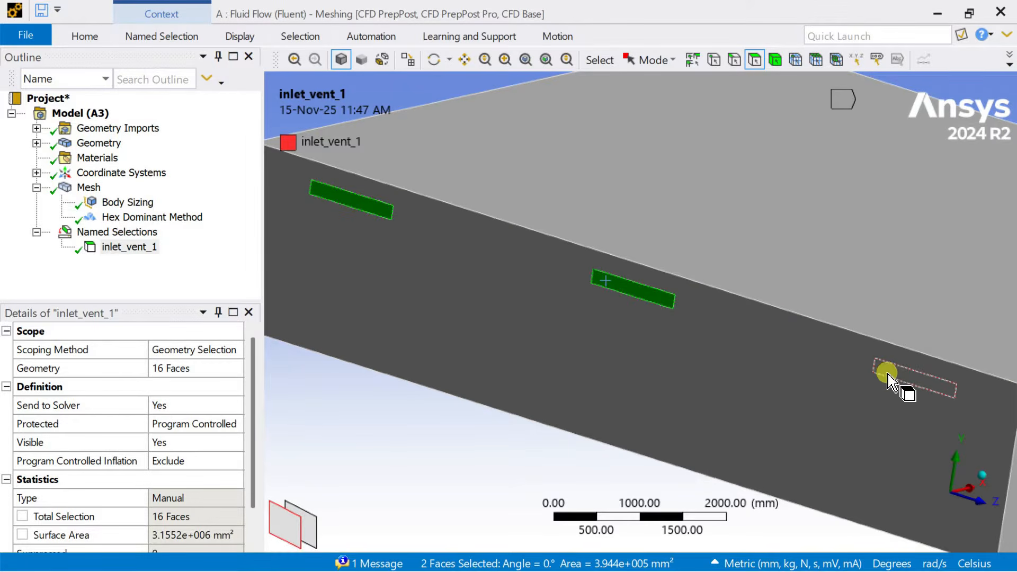
{"action": "left_click", "coordinate": [885, 370], "text": "ctrl"}
Step: Add the first four slot faces past the step on this opposite wall to the face selection
{"action": "scroll", "coordinate": [685, 325], "scroll_direction": "down", "scroll_amount": 2}
{"action": "middle_click_drag", "start_coordinate": [751, 375], "coordinate": [375, 276], "text": "ctrl"}
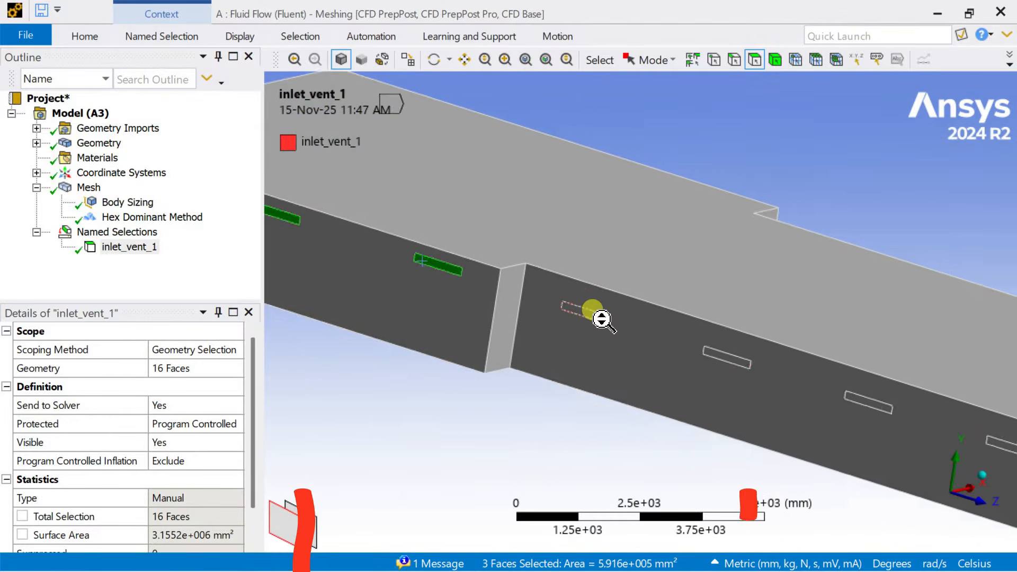
{"action": "scroll", "coordinate": [596, 317], "scroll_direction": "up", "scroll_amount": 1}
{"action": "left_click", "coordinate": [585, 321], "text": "ctrl"}
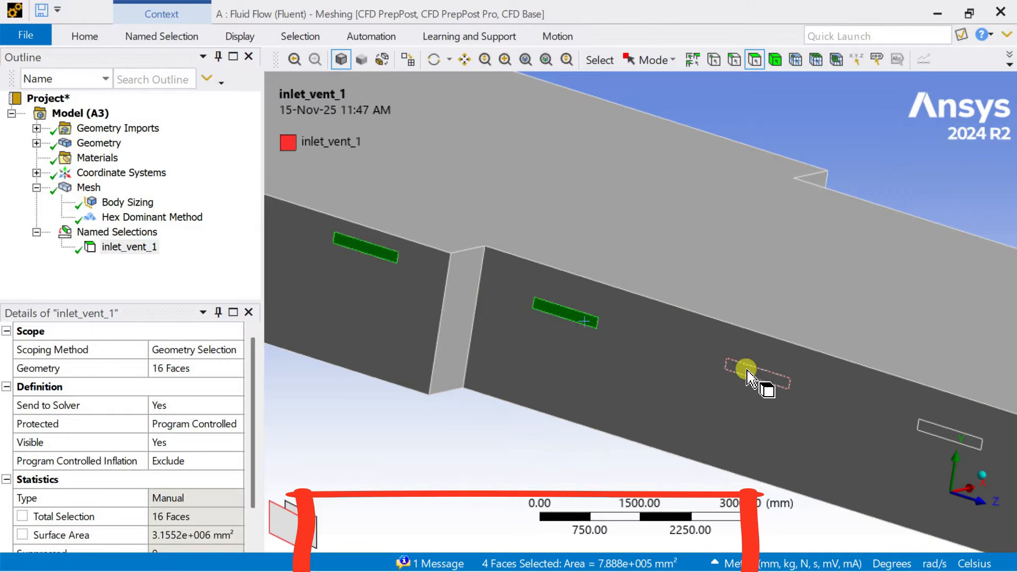
{"action": "left_click", "coordinate": [746, 370], "text": "ctrl"}
{"action": "scroll", "coordinate": [746, 370], "scroll_direction": "down", "scroll_amount": 1}
{"action": "middle_click_drag", "start_coordinate": [842, 382], "coordinate": [585, 299], "text": "ctrl"}
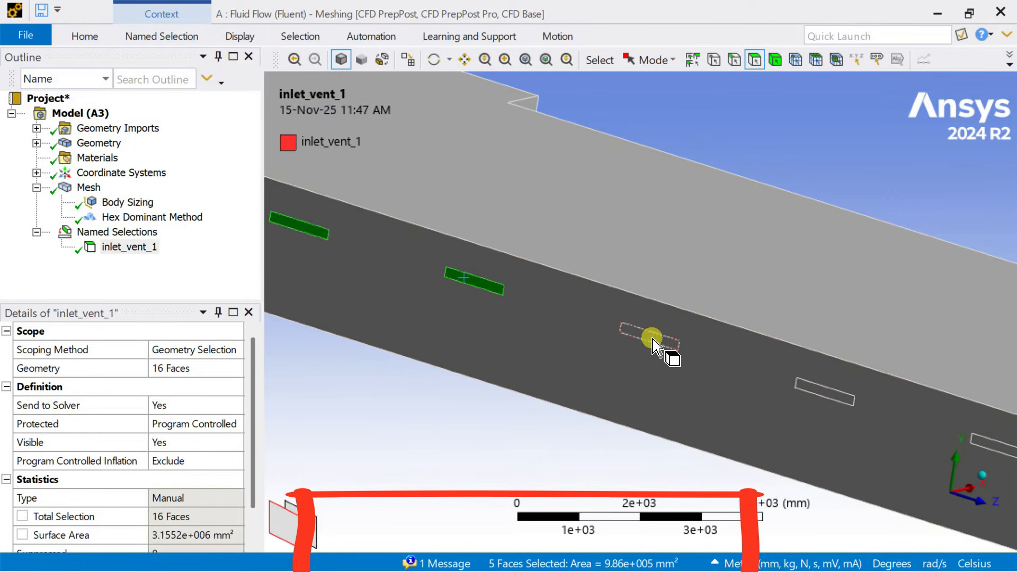
{"action": "left_click", "coordinate": [653, 343], "text": "ctrl"}
{"action": "left_click", "coordinate": [826, 394], "text": "ctrl"}
Step: Extend the selection by the next four slot faces along the middle of the opposite wall
{"action": "middle_click_drag", "start_coordinate": [844, 405], "coordinate": [539, 290], "text": "ctrl"}
{"action": "left_click", "coordinate": [597, 304], "text": "ctrl"}
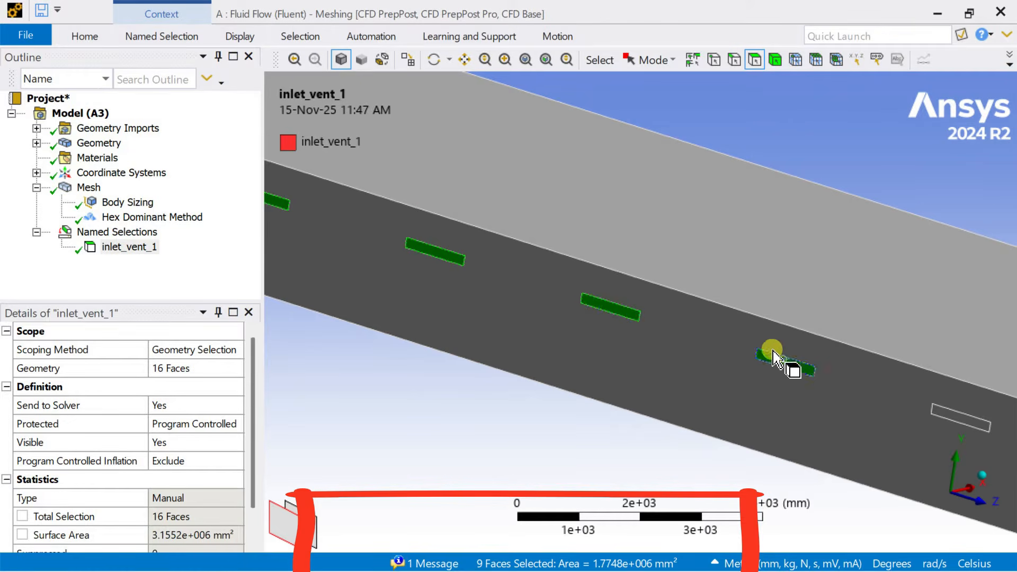
{"action": "middle_click_drag", "start_coordinate": [829, 371], "coordinate": [720, 316], "text": "ctrl"}
{"action": "left_click", "coordinate": [730, 313], "text": "ctrl"}
{"action": "left_click", "coordinate": [896, 364], "text": "ctrl"}
{"action": "scroll", "coordinate": [779, 336], "scroll_direction": "down", "scroll_amount": 2}
{"action": "middle_click_drag", "start_coordinate": [846, 373], "coordinate": [631, 312], "text": "ctrl"}
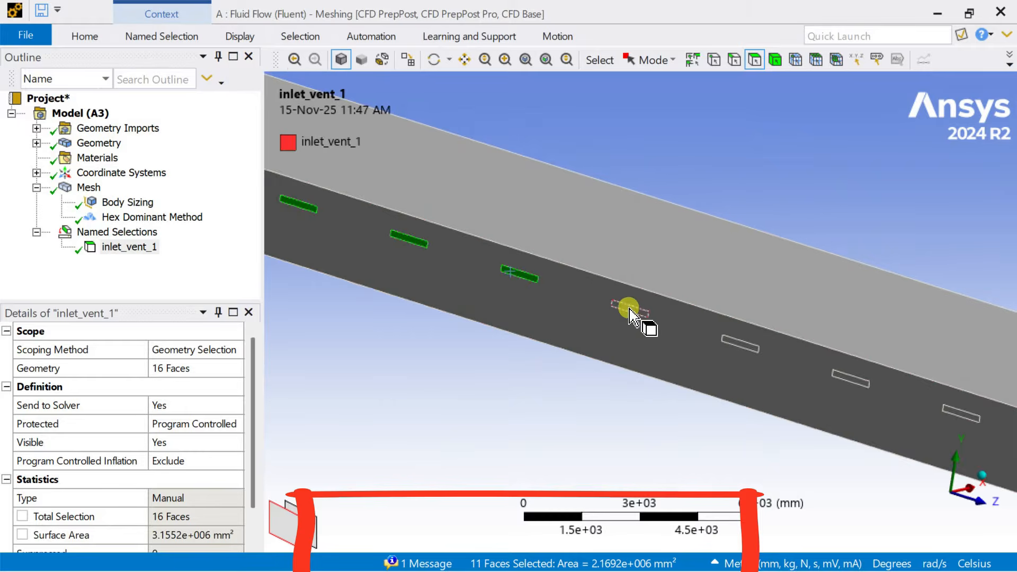
Step: Add the remaining five slot faces of the opposite wall to the selection, up to the one nearest the circular opening
{"action": "left_click", "coordinate": [630, 309], "text": "ctrl"}
{"action": "left_click", "coordinate": [744, 347], "text": "ctrl"}
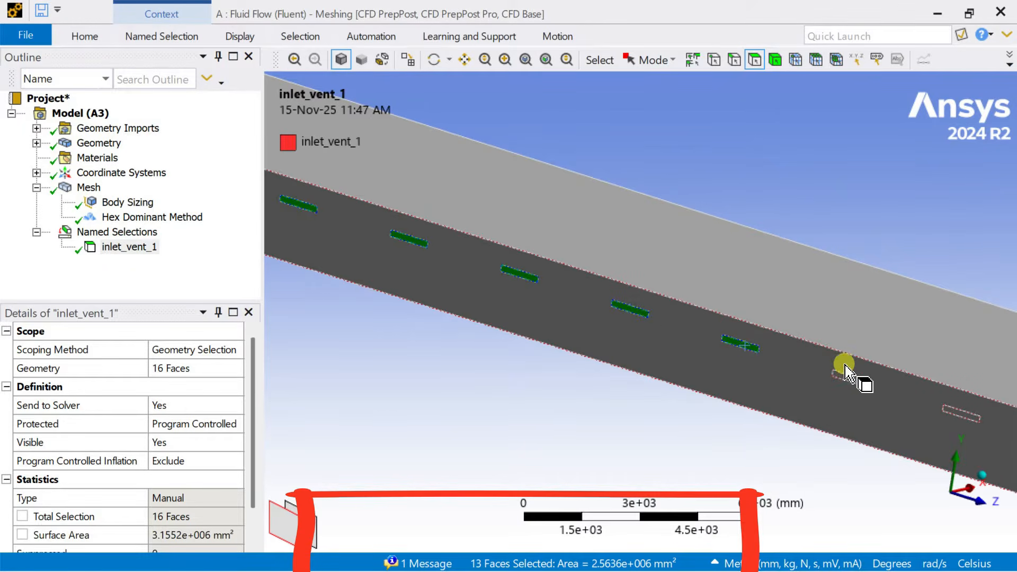
{"action": "left_click", "coordinate": [845, 377], "text": "ctrl"}
{"action": "left_click", "coordinate": [956, 411], "text": "ctrl"}
{"action": "middle_click_drag", "start_coordinate": [881, 382], "coordinate": [454, 225], "text": "ctrl"}
{"action": "left_click", "coordinate": [638, 293], "text": "ctrl"}
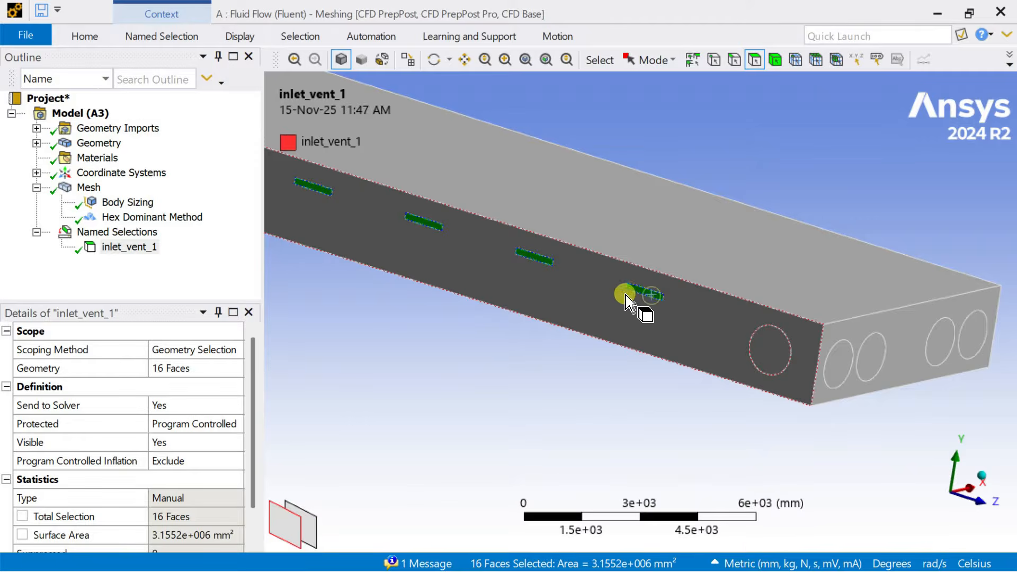
Step: Create a named selection called inlet_vent_2 from the selected slot faces of the opposite wall
{"action": "right_click", "coordinate": [652, 295]}
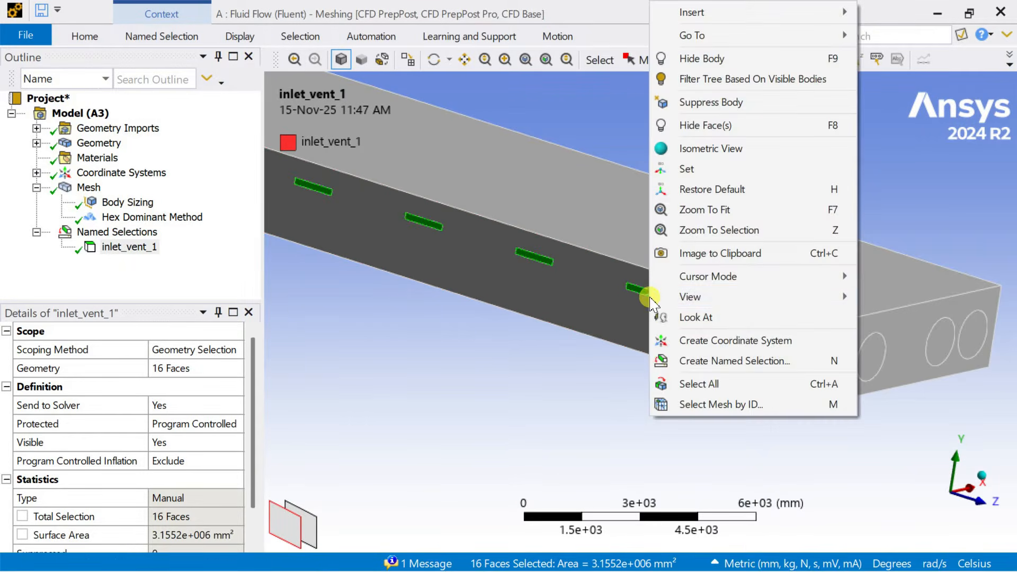
{"action": "left_click", "coordinate": [733, 361]}
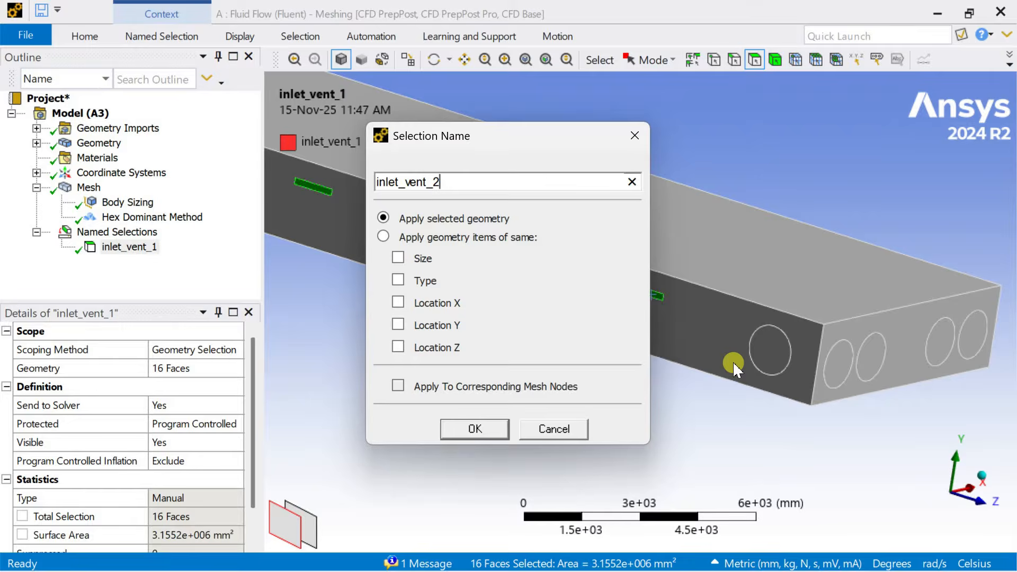
{"action": "key", "text": "Return"}
Step: Highlight the inlet_vent_2 named selection and examine its slot faces along the channel wall
{"action": "scroll", "coordinate": [728, 271], "scroll_direction": "down", "scroll_amount": 5}
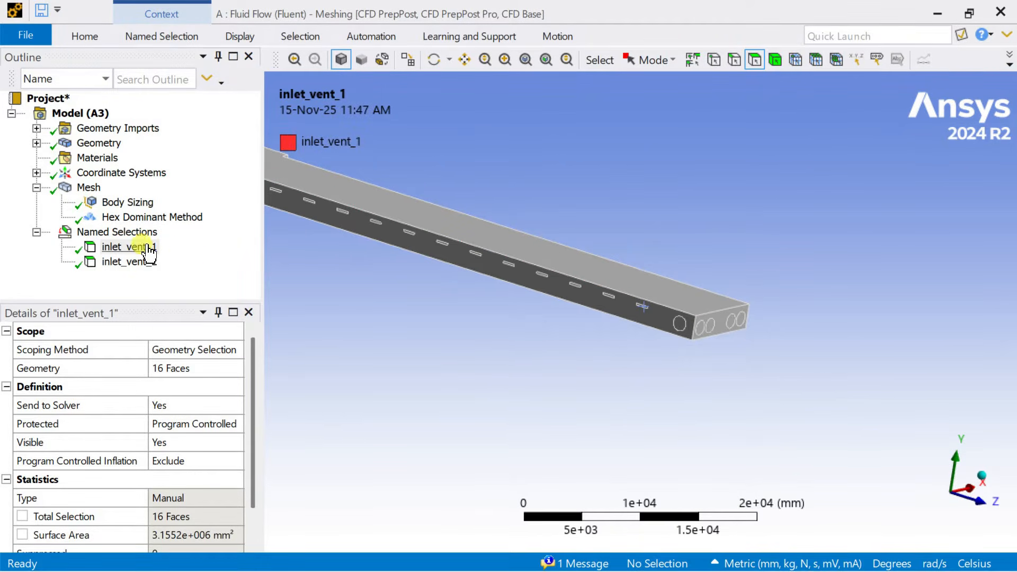
{"action": "left_click", "coordinate": [142, 261]}
{"action": "left_click", "coordinate": [619, 365]}
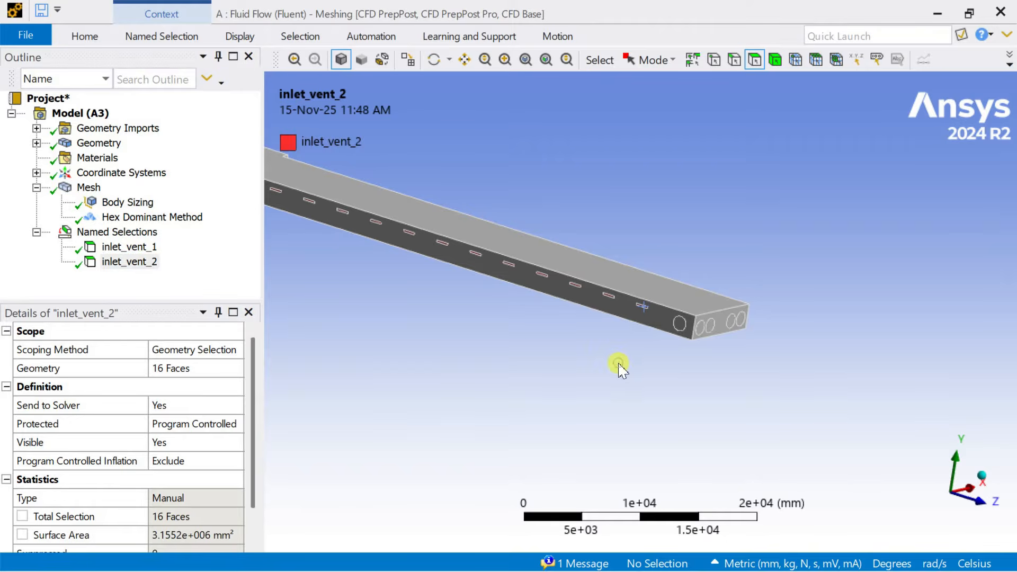
{"action": "scroll", "coordinate": [632, 281], "scroll_direction": "down", "scroll_amount": 3}
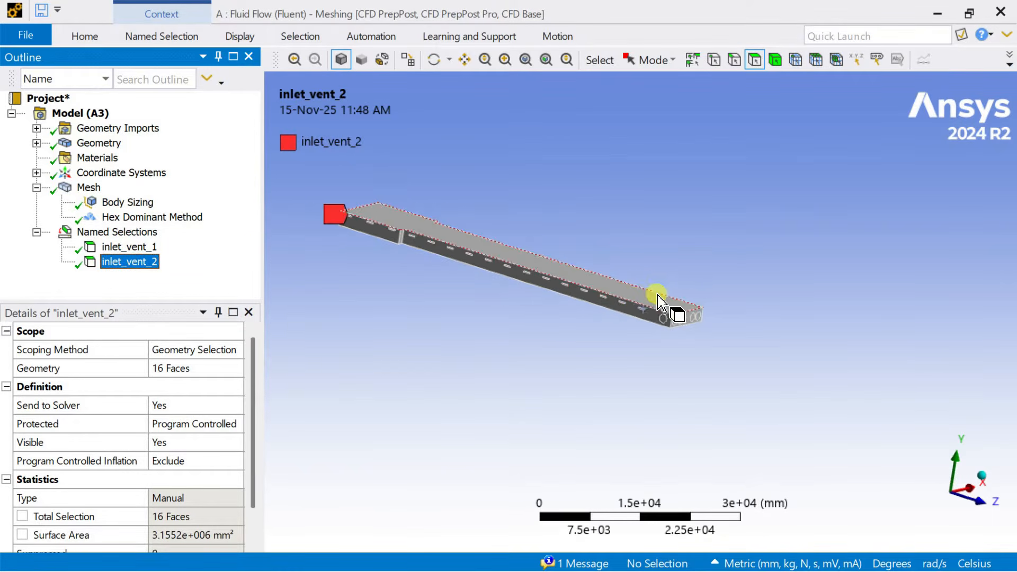
{"action": "middle_click_drag", "start_coordinate": [633, 331], "coordinate": [904, 291]}
{"action": "scroll", "coordinate": [524, 285], "scroll_direction": "up", "scroll_amount": 3}
{"action": "scroll", "coordinate": [637, 273], "scroll_direction": "up", "scroll_amount": 4}
{"action": "scroll", "coordinate": [640, 273], "scroll_direction": "down", "scroll_amount": 3}
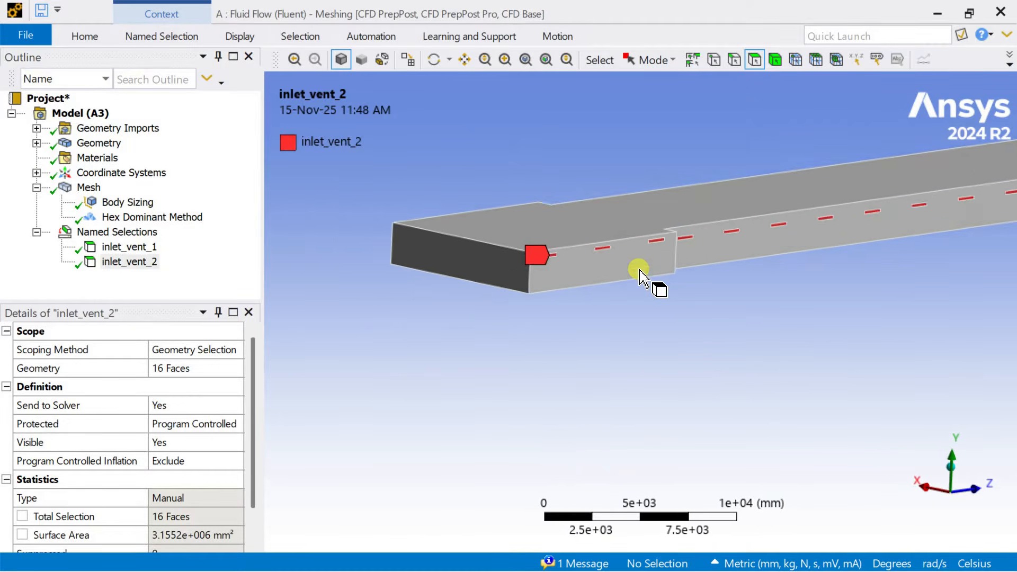
Step: Name the circular face on the channel's end wall nearest the inlet_vent_2 side as outlet_1
{"action": "middle_click_drag", "start_coordinate": [766, 306], "coordinate": [543, 326]}
{"action": "scroll", "coordinate": [825, 325], "scroll_direction": "up", "scroll_amount": 3}
{"action": "middle_click_drag", "start_coordinate": [782, 324], "coordinate": [545, 368], "text": "ctrl"}
{"action": "scroll", "coordinate": [657, 316], "scroll_direction": "up", "scroll_amount": 3}
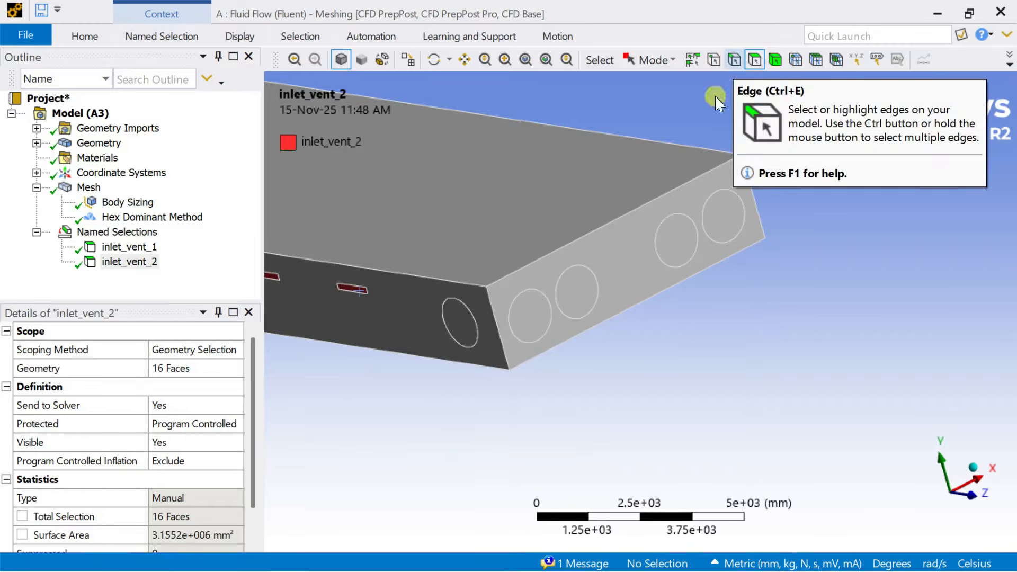
{"action": "left_click", "coordinate": [564, 319]}
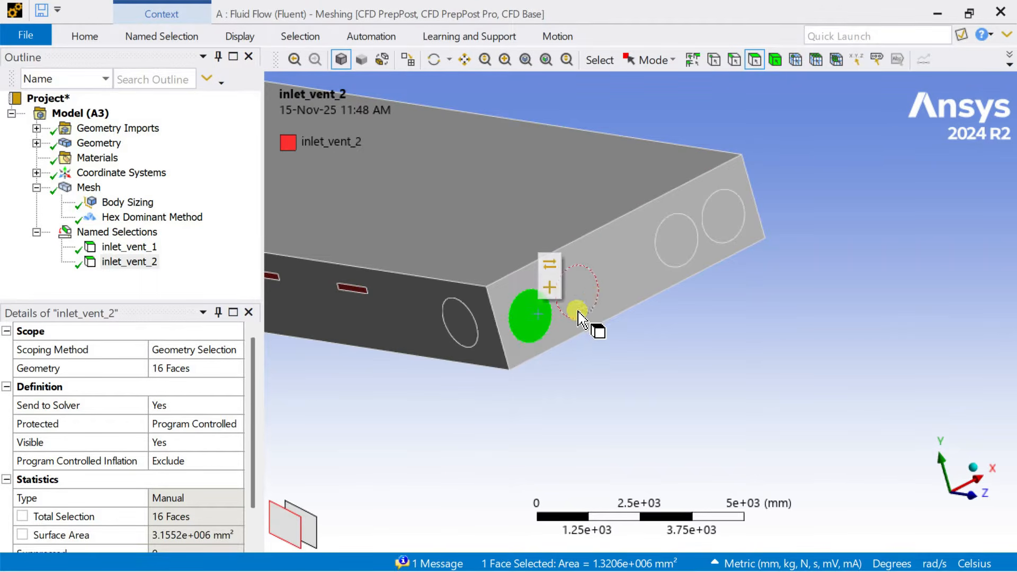
{"action": "right_click", "coordinate": [535, 310]}
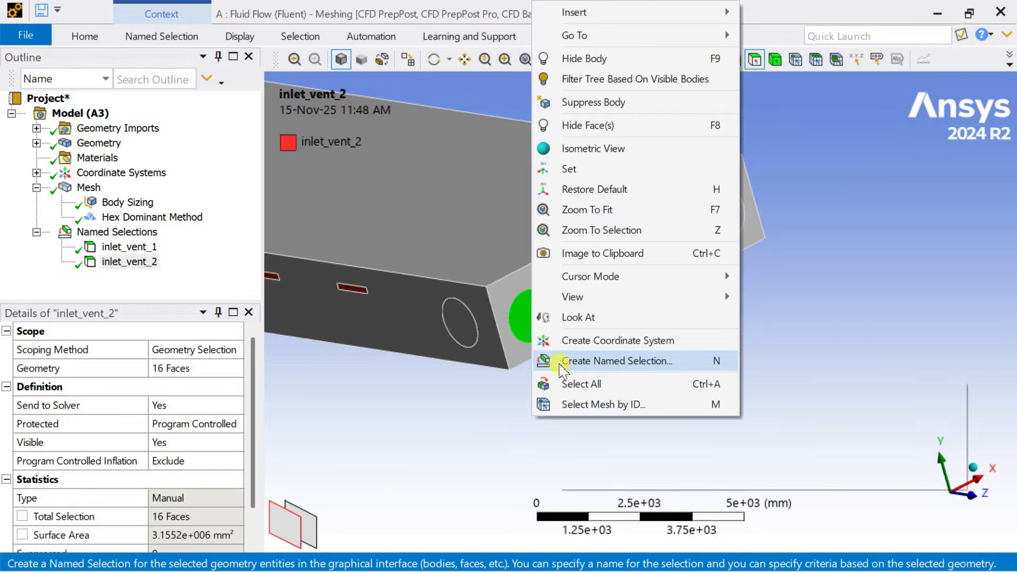
{"action": "left_click", "coordinate": [561, 366]}
{"action": "type", "text": "outlet_1"}
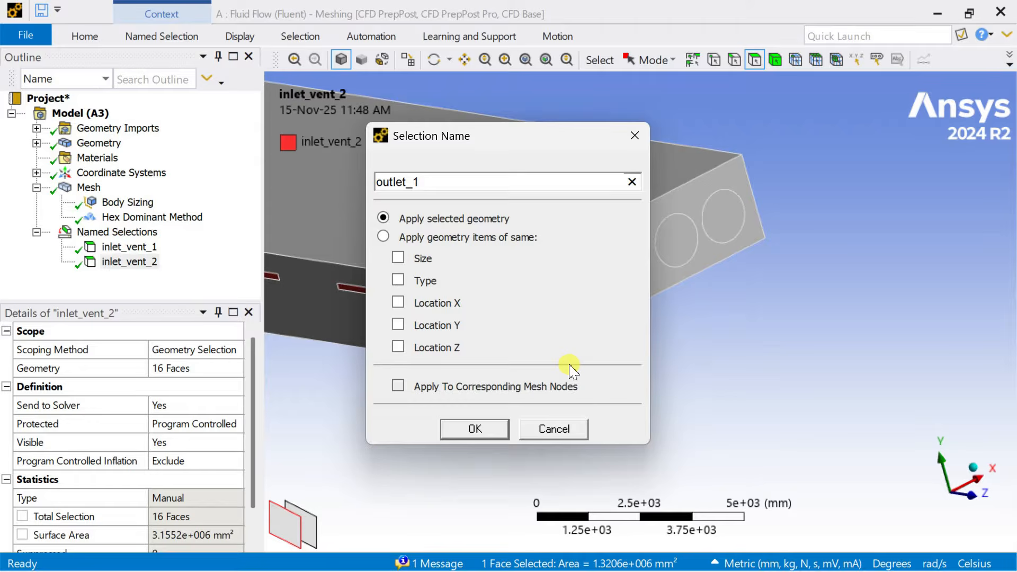
{"action": "key", "text": "Return"}
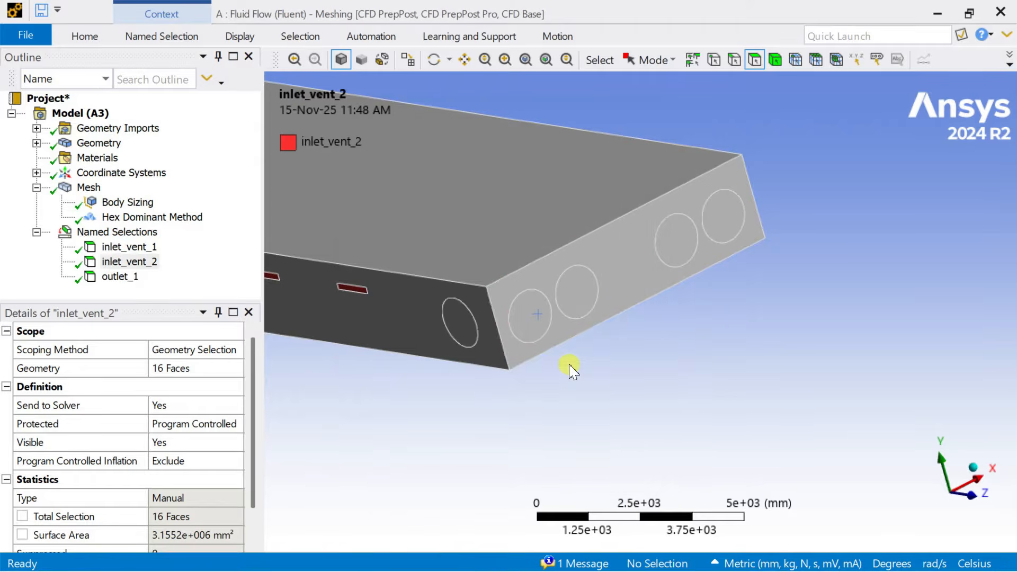
Step: Name the second circular face on the end wall, beside outlet_1, as outlet_2
{"action": "left_click", "coordinate": [582, 291]}
{"action": "right_click", "coordinate": [583, 291]}
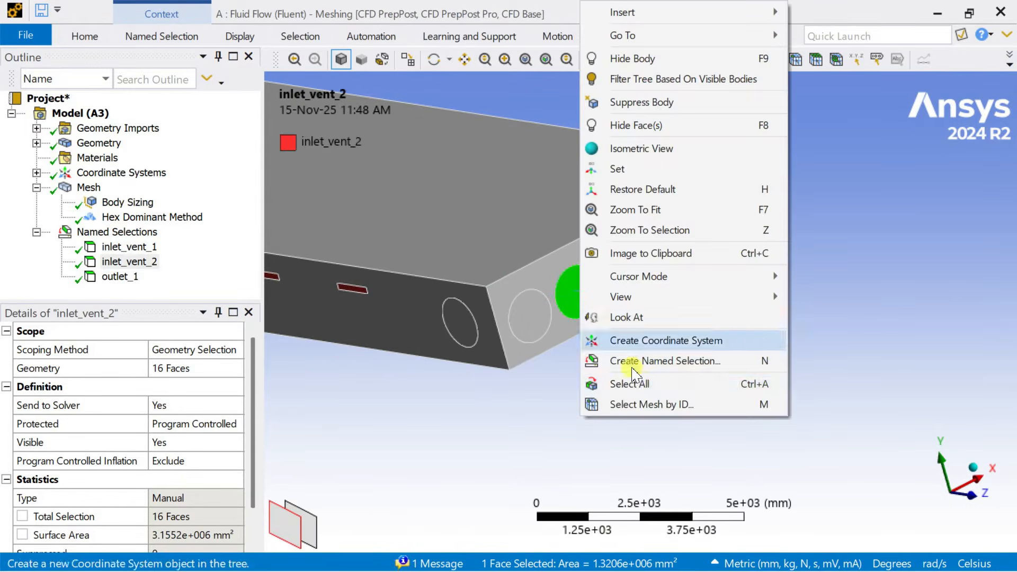
{"action": "left_click", "coordinate": [648, 362]}
{"action": "type", "text": "outlet"}
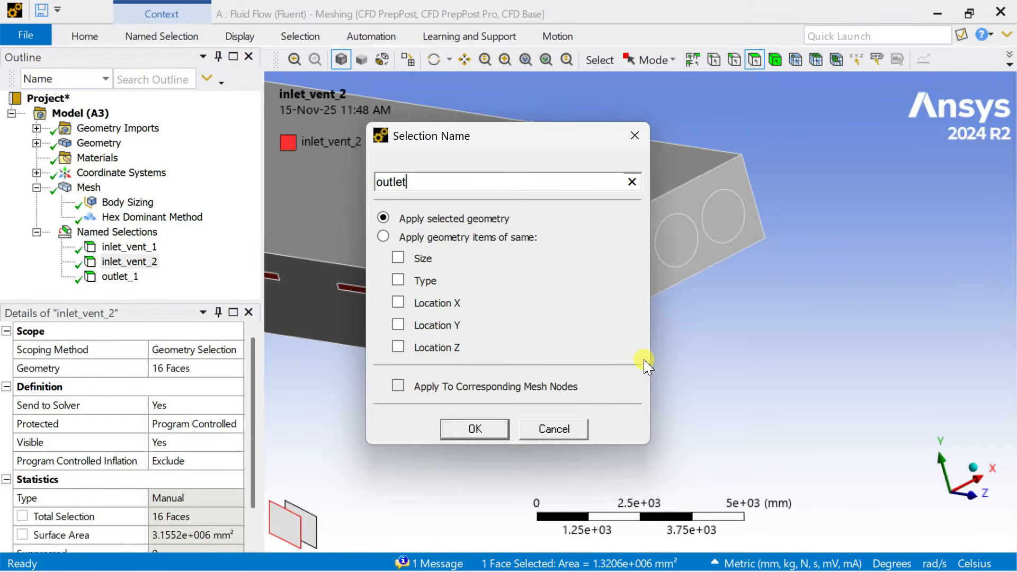
{"action": "type", "text": "_2"}
{"action": "key", "text": "Return"}
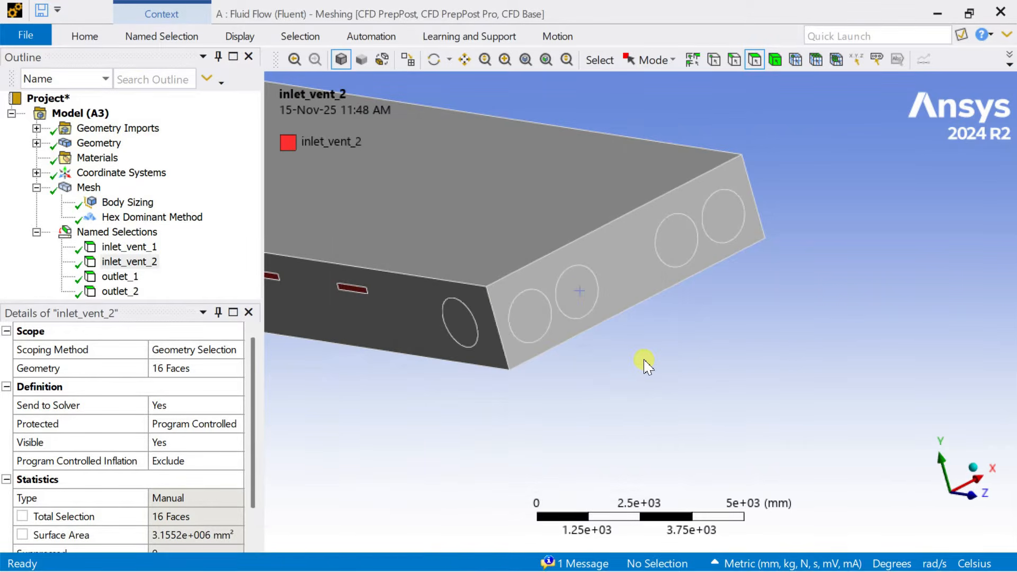
Step: Name the third circular face on the end wall, across the gap from outlet_2, as outlet_3
{"action": "left_click", "coordinate": [679, 233]}
{"action": "right_click", "coordinate": [675, 238]}
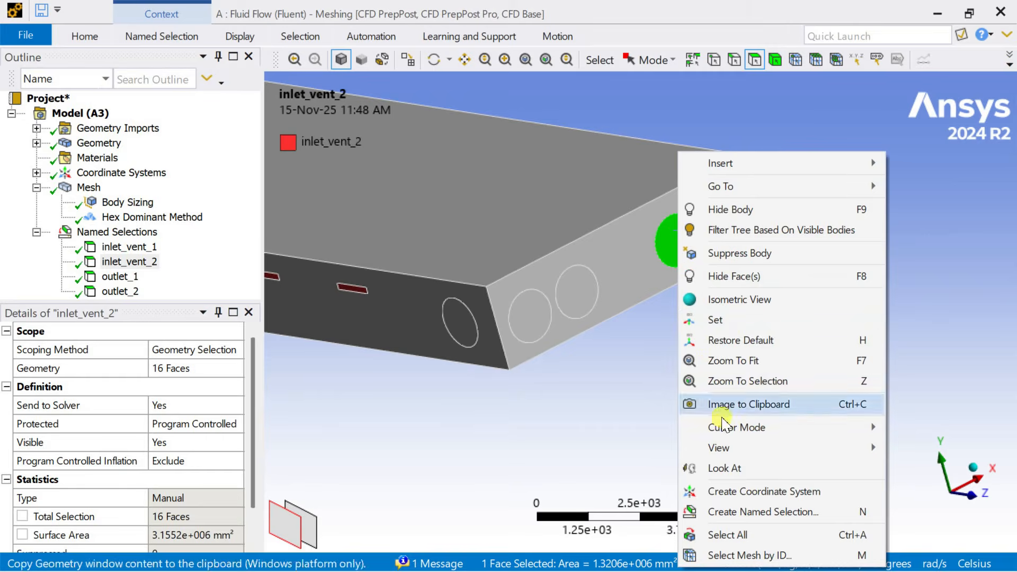
{"action": "left_click", "coordinate": [734, 510]}
{"action": "type", "text": "outlet_3"}
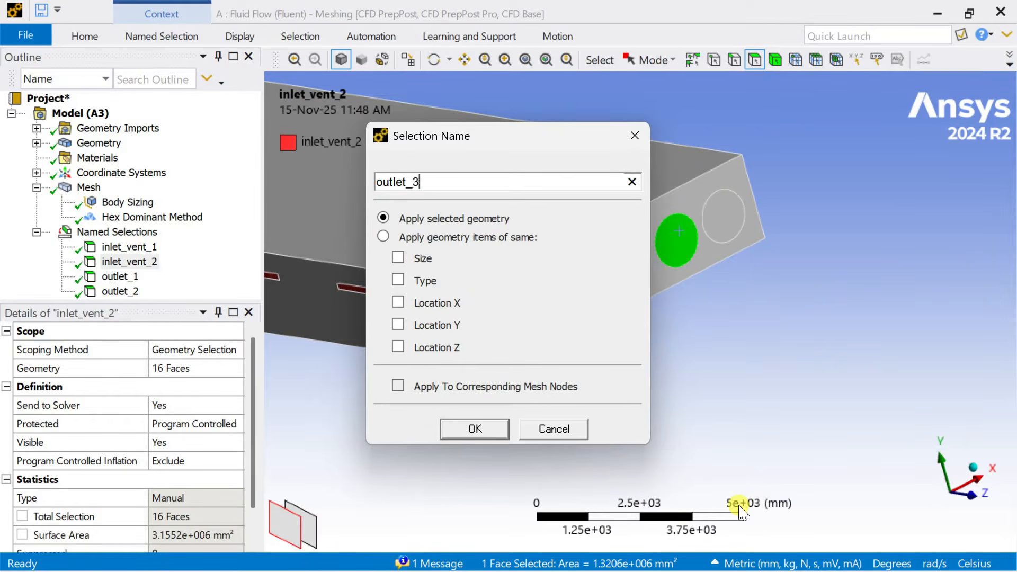
{"action": "key", "text": "Return"}
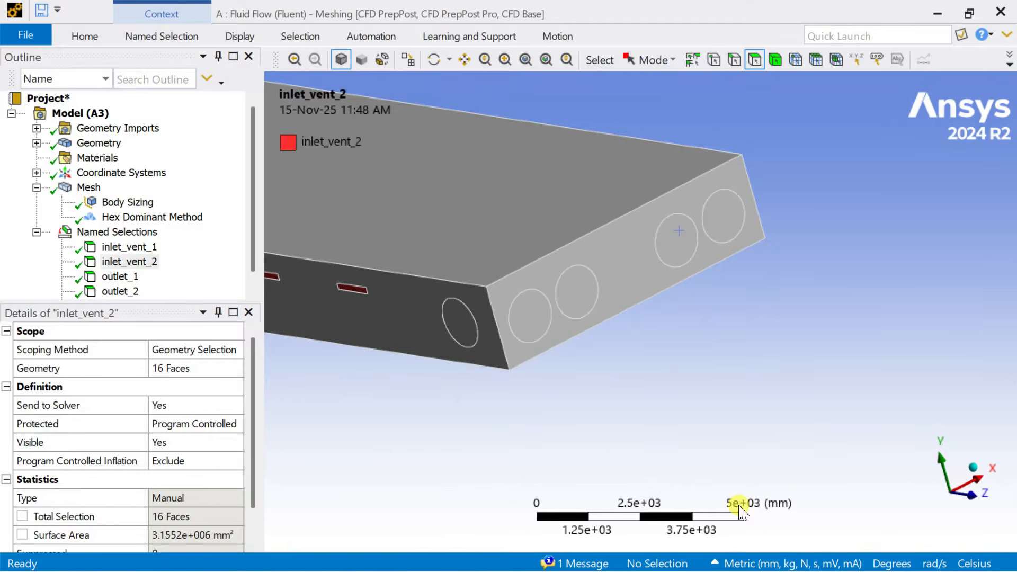
Step: Name the fourth circular face on the end wall, farthest from outlet_1, as outlet_4
{"action": "left_click", "coordinate": [723, 216]}
{"action": "right_click", "coordinate": [725, 217]}
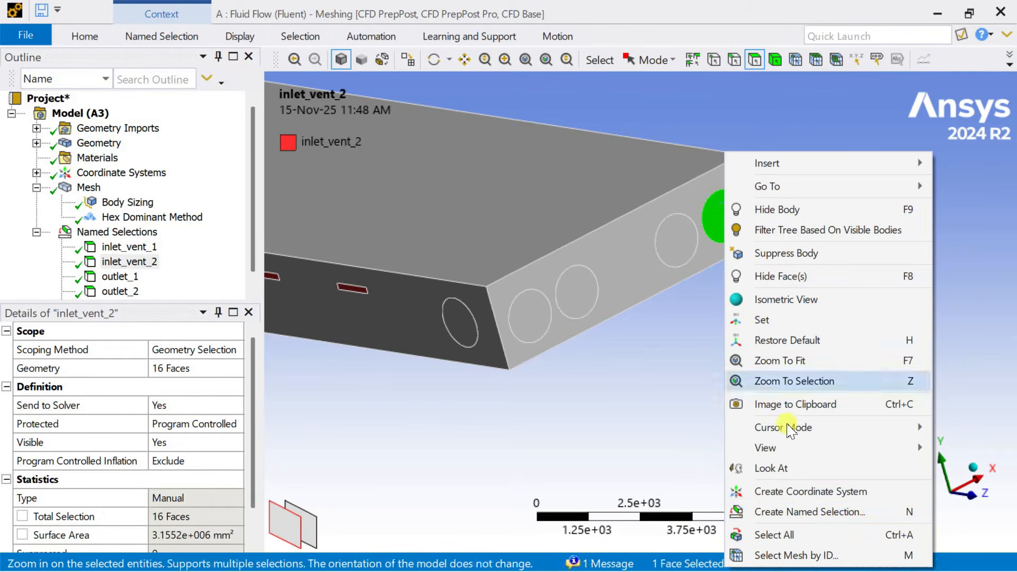
{"action": "left_click", "coordinate": [803, 512]}
{"action": "type", "text": "outlet_4"}
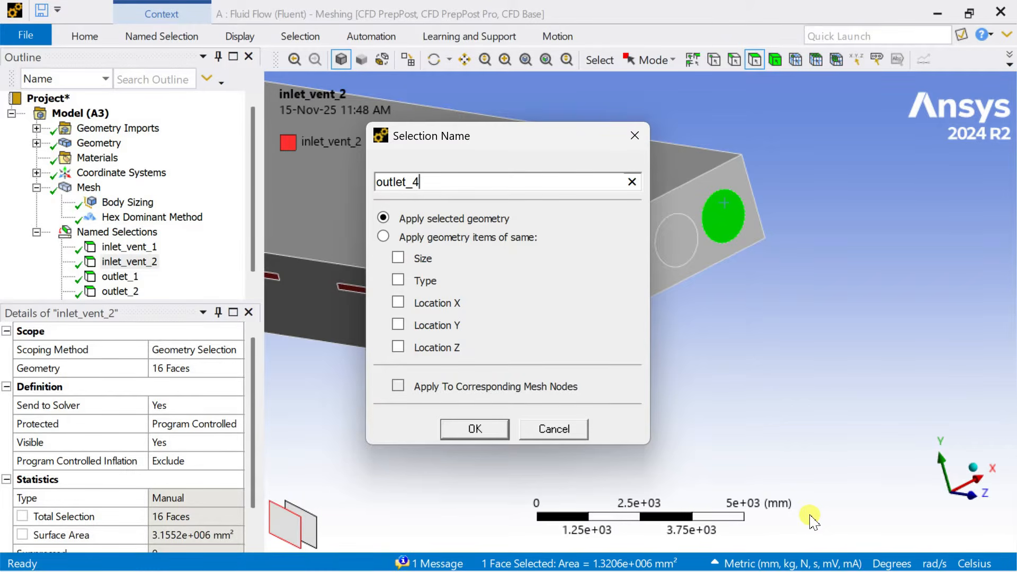
{"action": "key", "text": "Return"}
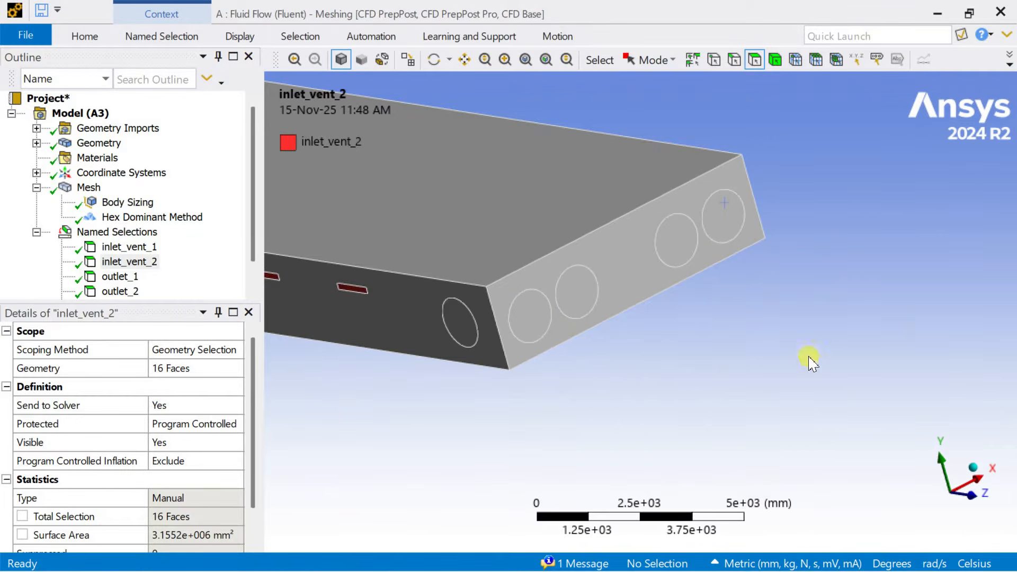
Step: Name the circular face on the inlet_vent_2 side wall, near the end wall, as outlet_5
{"action": "scroll", "coordinate": [745, 272], "scroll_direction": "down", "scroll_amount": 2}
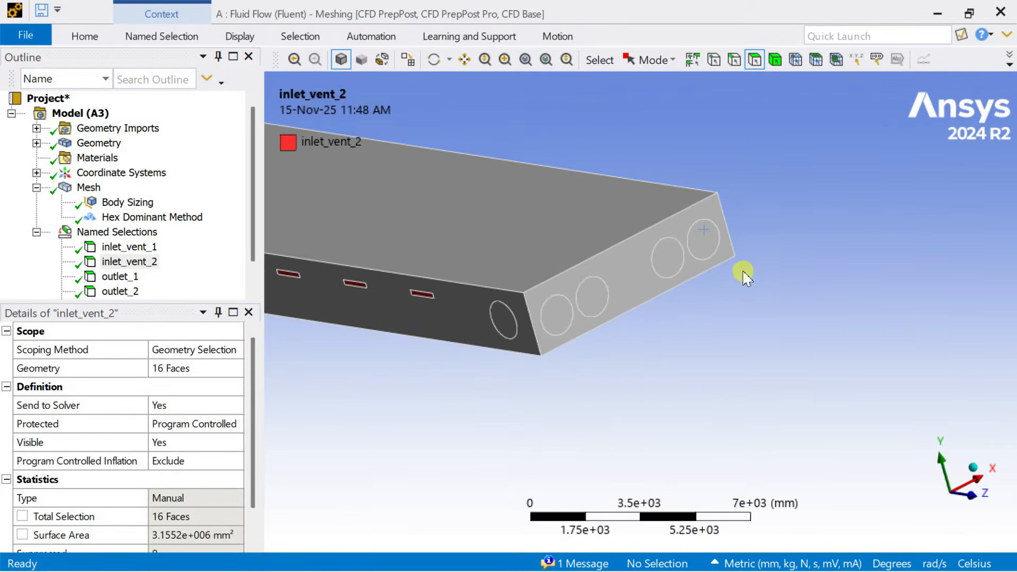
{"action": "left_click", "coordinate": [504, 320]}
{"action": "right_click", "coordinate": [507, 322]}
{"action": "left_click", "coordinate": [573, 366]}
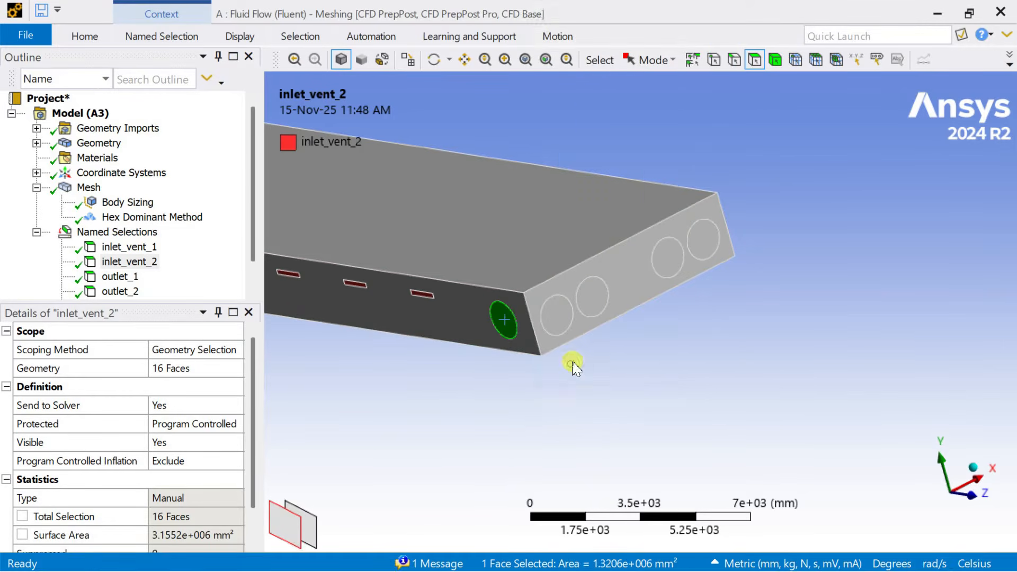
{"action": "type", "text": "outlet_5"}
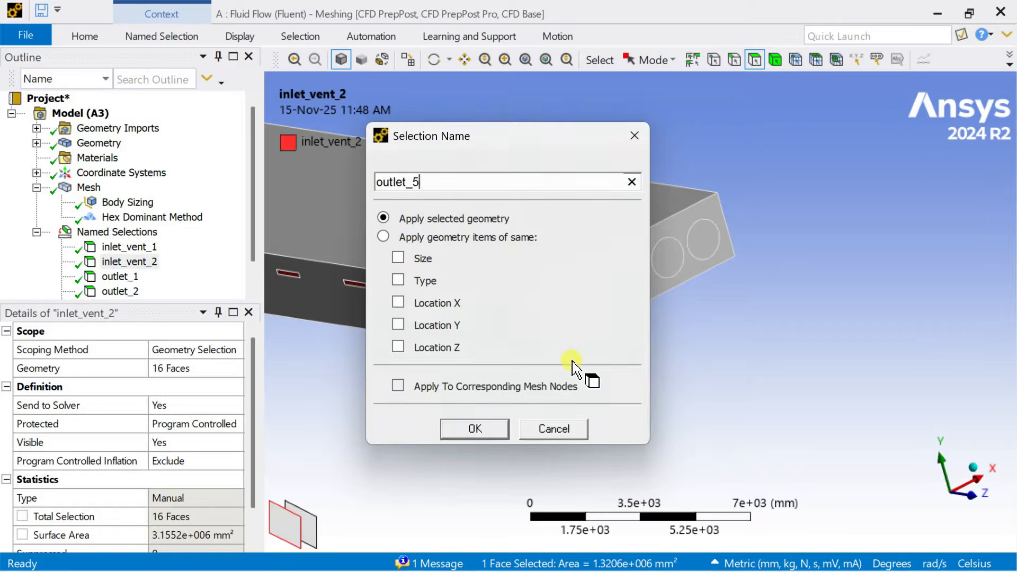
{"action": "key", "text": "Return"}
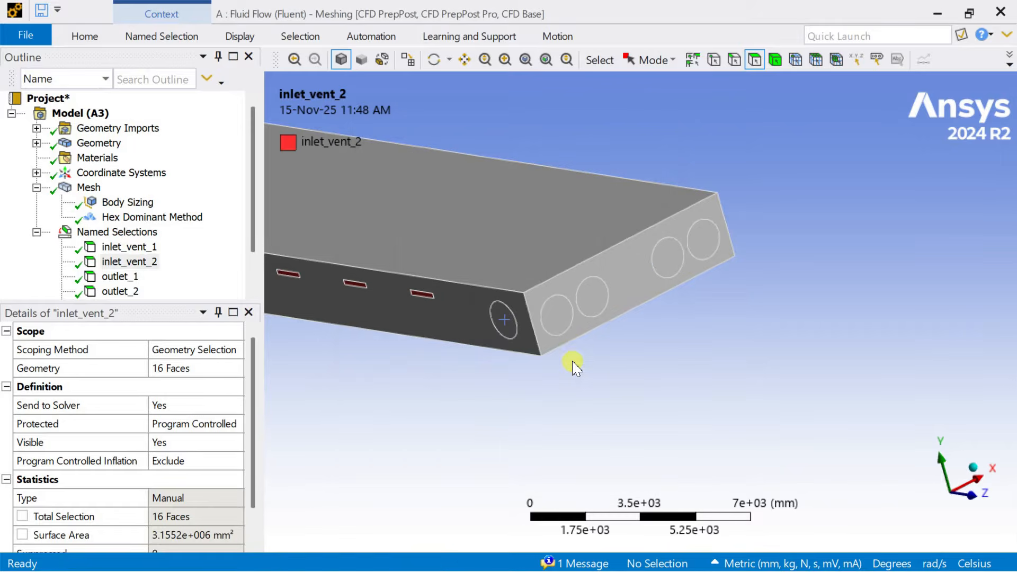
Step: Name the circular face on the other side wall, opposite outlet_5, as outlet_6
{"action": "middle_click_drag", "start_coordinate": [582, 354], "coordinate": [427, 363]}
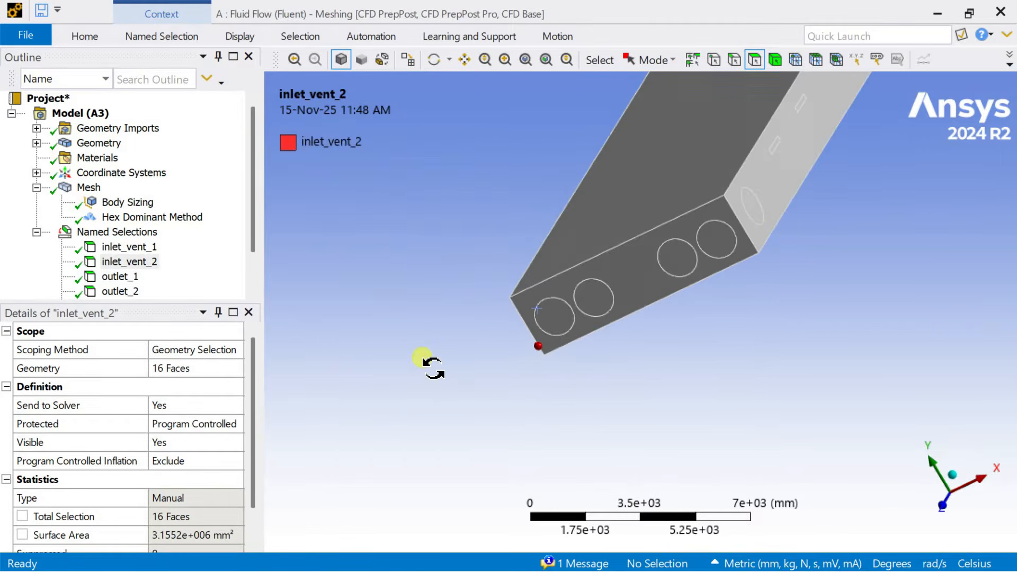
{"action": "left_click", "coordinate": [748, 211]}
{"action": "right_click", "coordinate": [748, 211]}
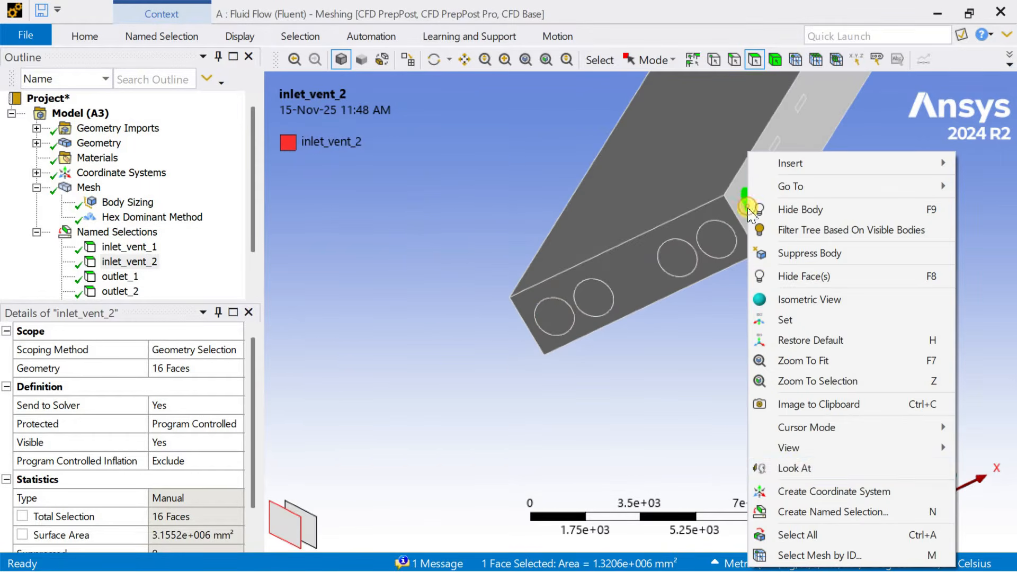
{"action": "left_click", "coordinate": [807, 512]}
{"action": "type", "text": "outlet_6"}
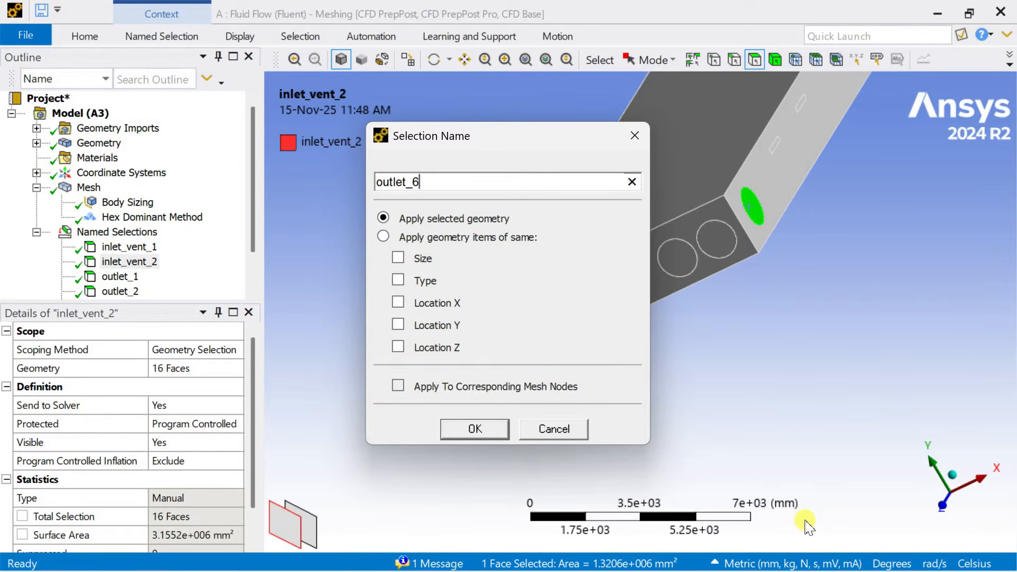
{"action": "key", "text": "Return"}
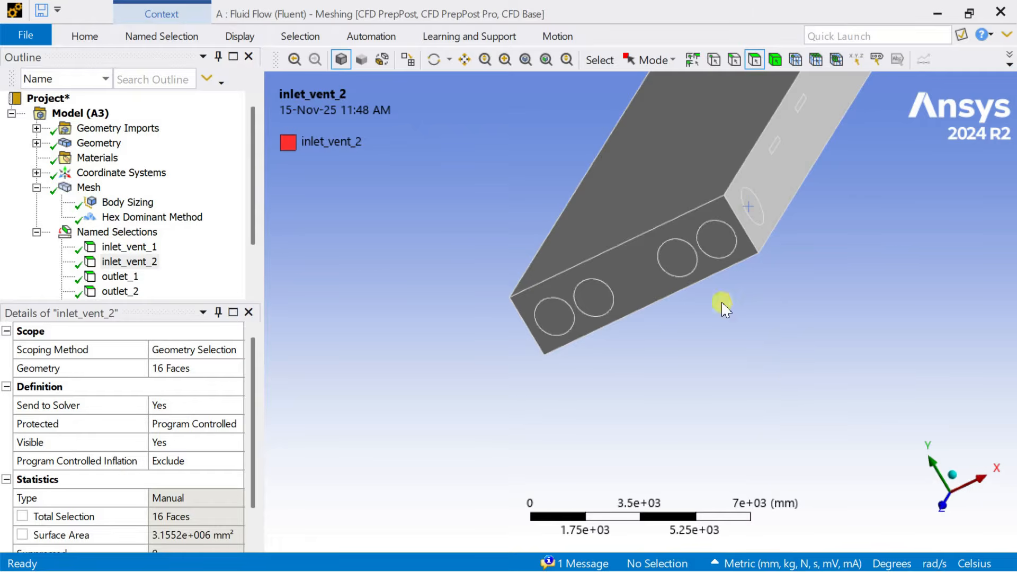
Step: Review the named selections outlet_1 through outlet_6 one by one to check which face each covers
{"action": "scroll", "coordinate": [113, 286], "scroll_direction": "down", "scroll_amount": 2}
{"action": "left_click", "coordinate": [124, 217]}
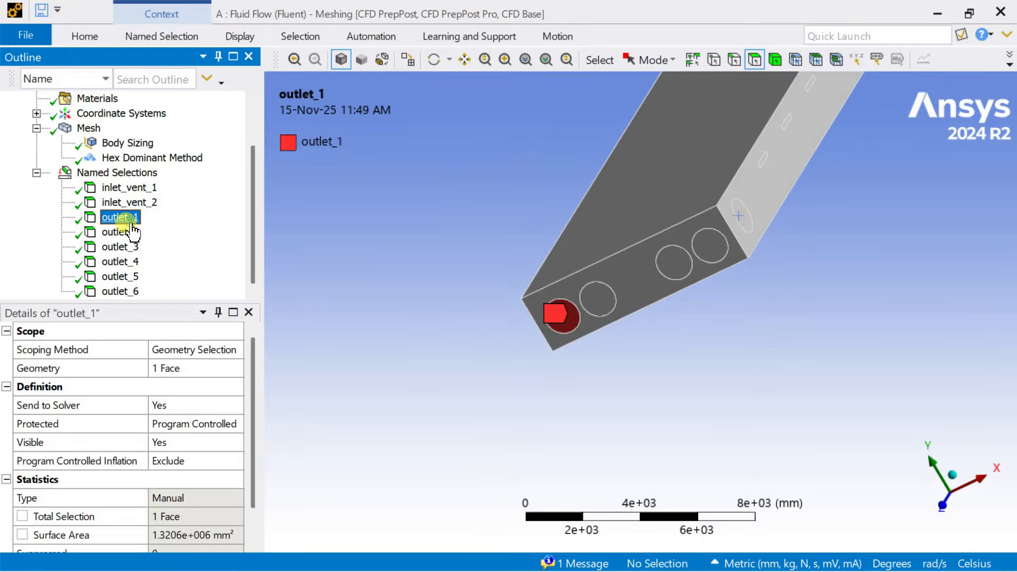
{"action": "left_click", "coordinate": [127, 233]}
{"action": "left_click", "coordinate": [125, 247]}
{"action": "left_click", "coordinate": [125, 263]}
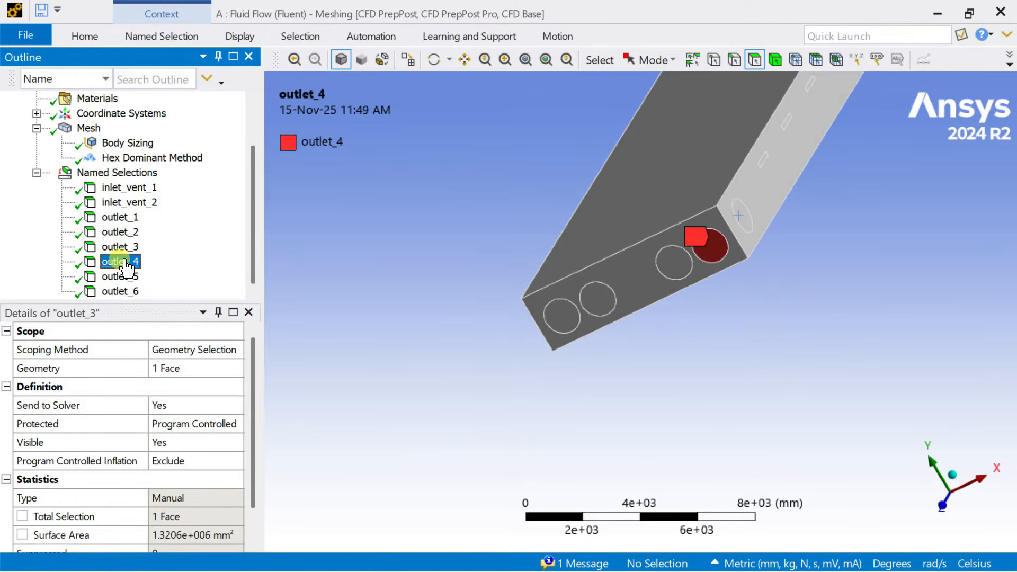
{"action": "left_click", "coordinate": [126, 277]}
{"action": "left_click", "coordinate": [133, 292]}
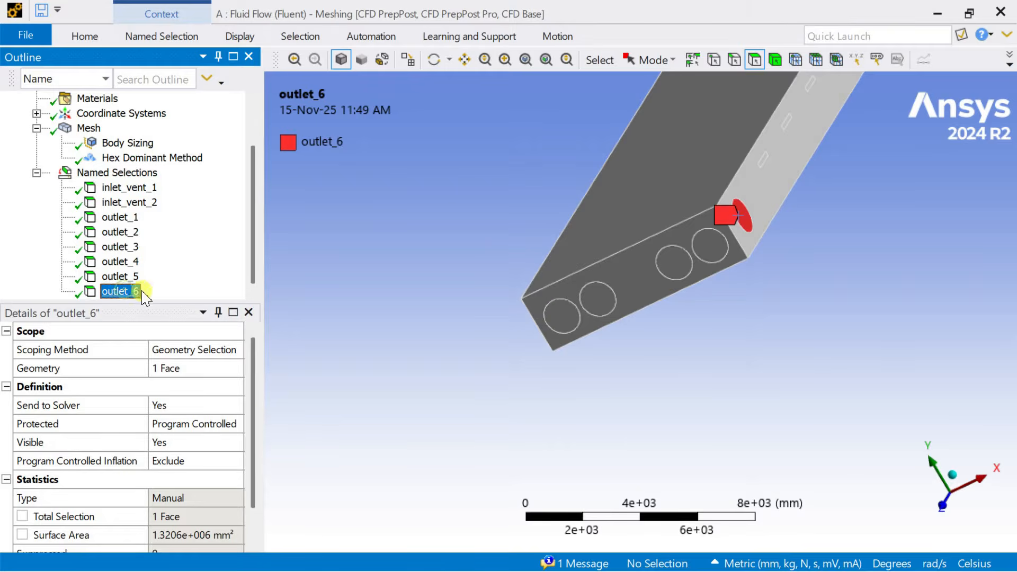
{"action": "left_click", "coordinate": [411, 255]}
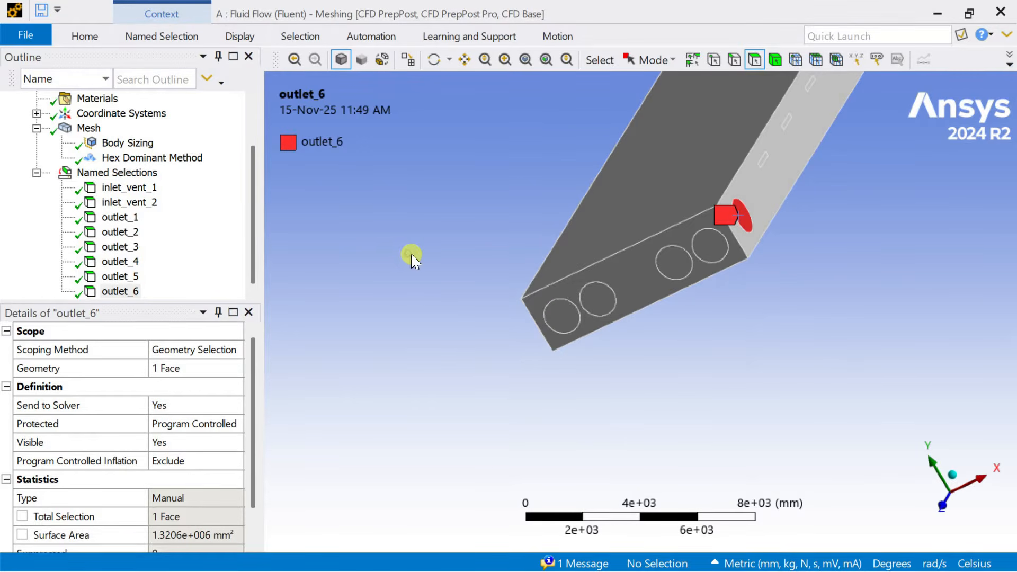
Step: Name the whole channel body as the named selection Fluid_domain
{"action": "scroll", "coordinate": [413, 257], "scroll_direction": "down", "scroll_amount": 3}
{"action": "middle_click_drag", "start_coordinate": [418, 259], "coordinate": [608, 237]}
{"action": "scroll", "coordinate": [609, 236], "scroll_direction": "down", "scroll_amount": 1}
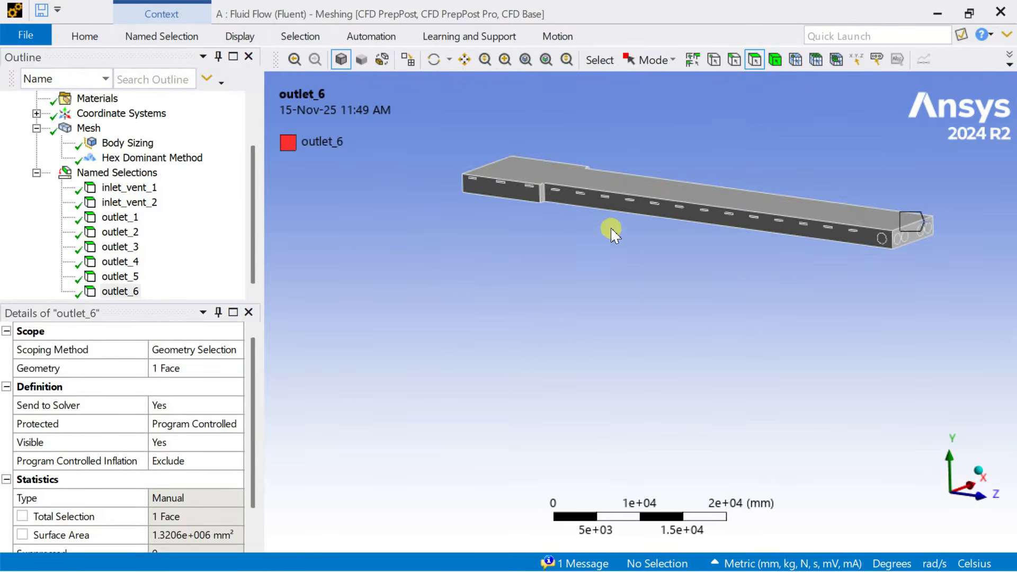
{"action": "left_click", "coordinate": [774, 59]}
{"action": "left_click", "coordinate": [677, 193]}
{"action": "right_click", "coordinate": [680, 195]}
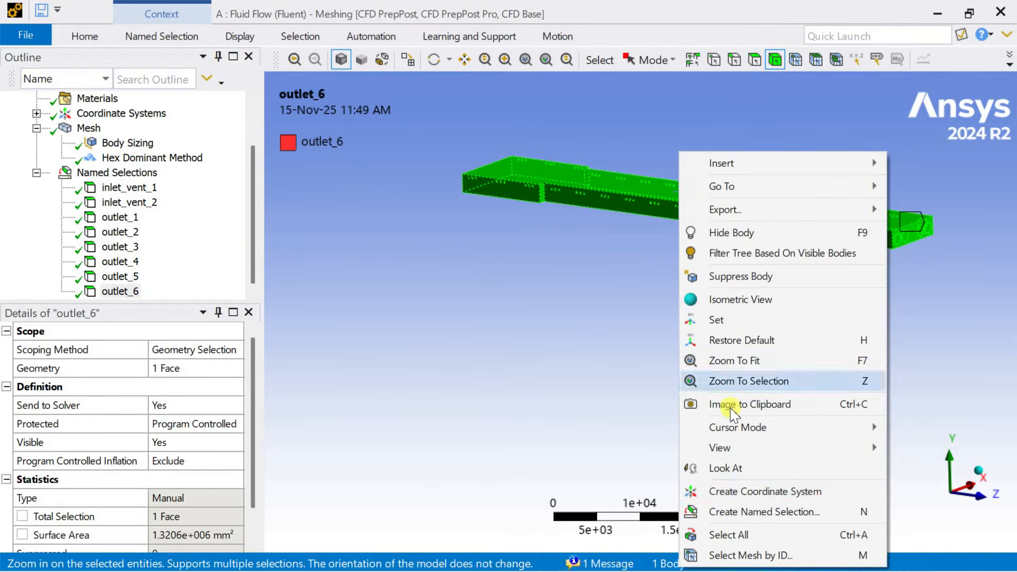
{"action": "left_click", "coordinate": [743, 511]}
{"action": "type", "text": "Fluid_domain"}
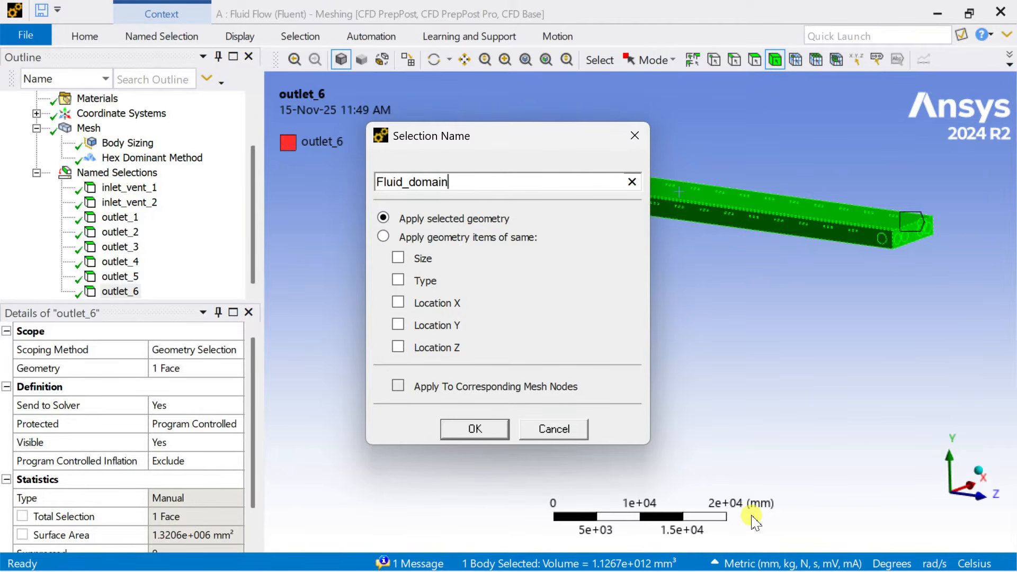
{"action": "key", "text": "Return"}
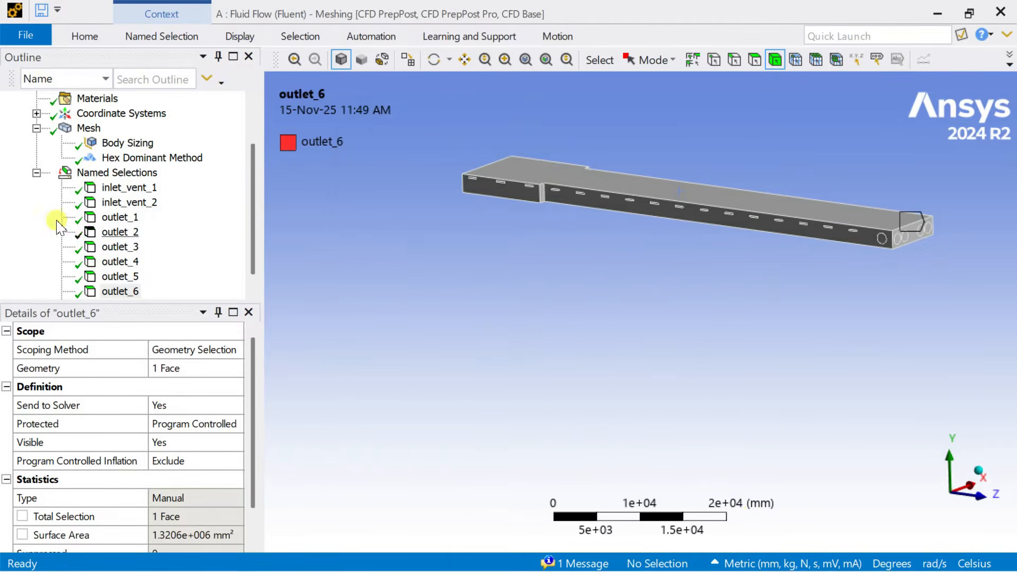
Step: Update the mesh so it includes the new named selections, and close the meshing application to return to Workbench
{"action": "left_click", "coordinate": [87, 128]}
{"action": "right_click", "coordinate": [93, 128]}
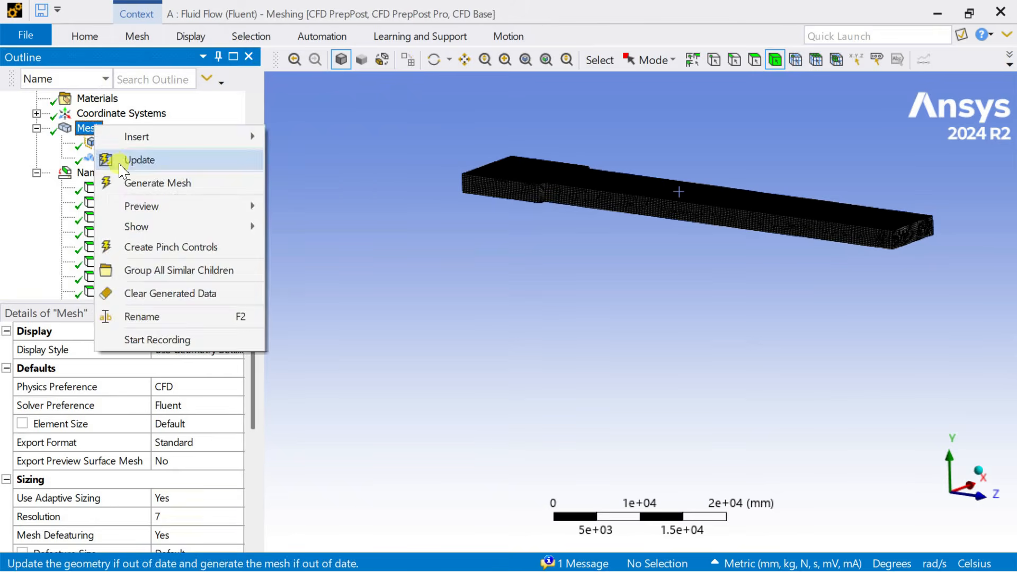
{"action": "left_click", "coordinate": [120, 166]}
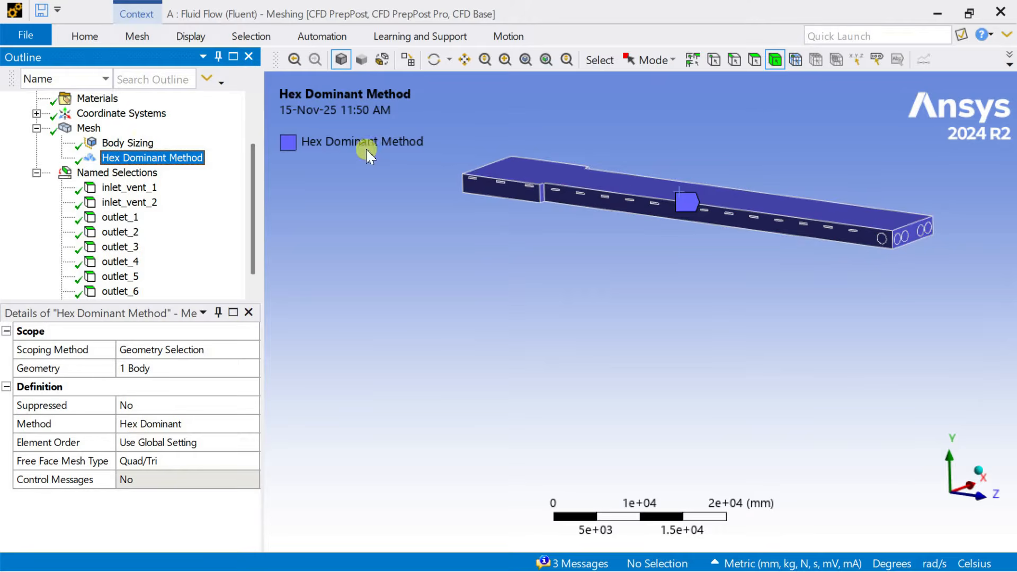
{"action": "left_click", "coordinate": [113, 143]}
{"action": "left_click", "coordinate": [89, 127]}
{"action": "left_click", "coordinate": [1001, 13]}
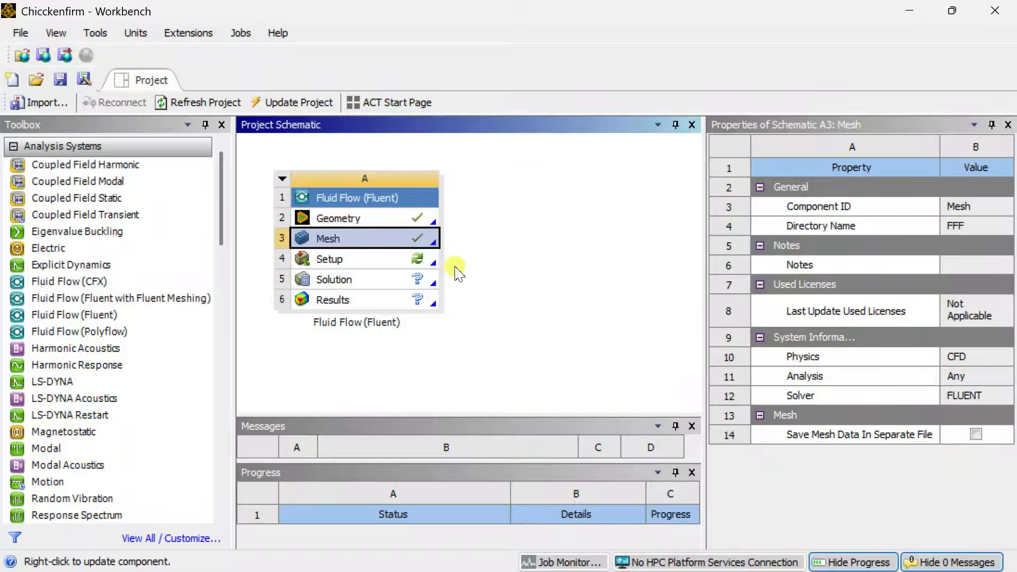
Step: Open the Setup cell of the Fluid Flow system and start Fluent in double precision with 4 solver processes
{"action": "left_click", "coordinate": [393, 259]}
{"action": "right_click", "coordinate": [396, 260]}
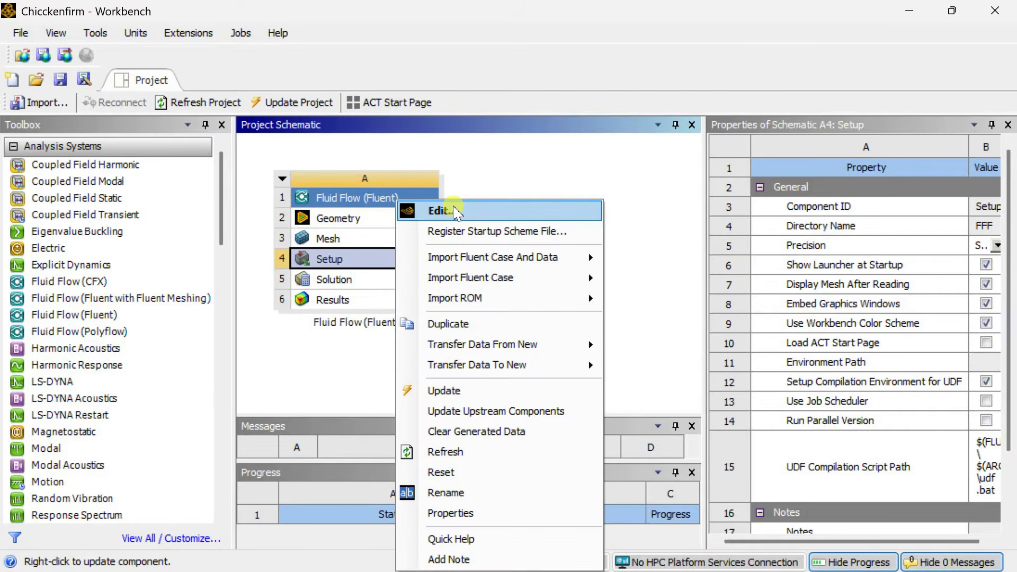
{"action": "left_click", "coordinate": [457, 212]}
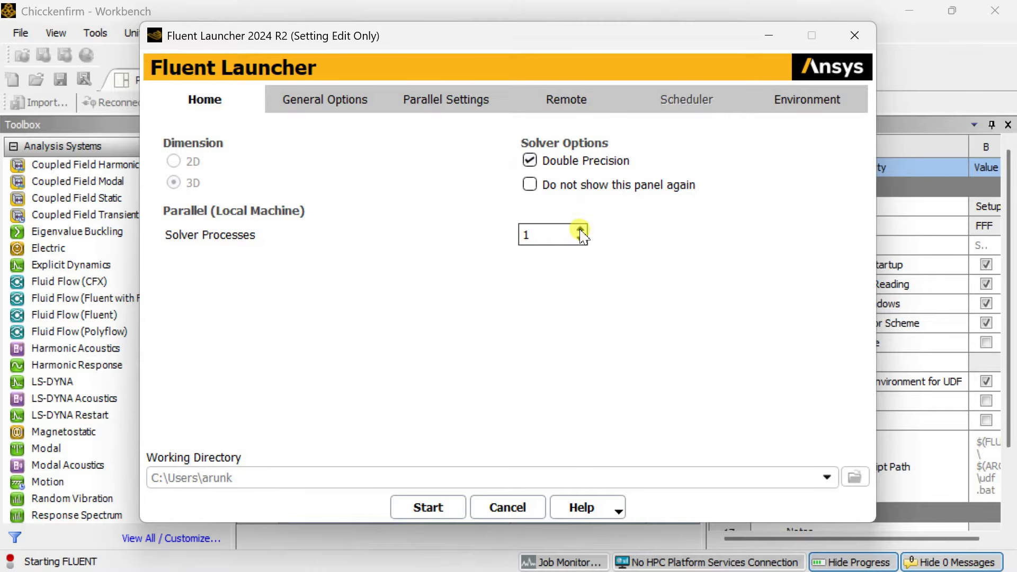
{"action": "left_click", "coordinate": [442, 510]}
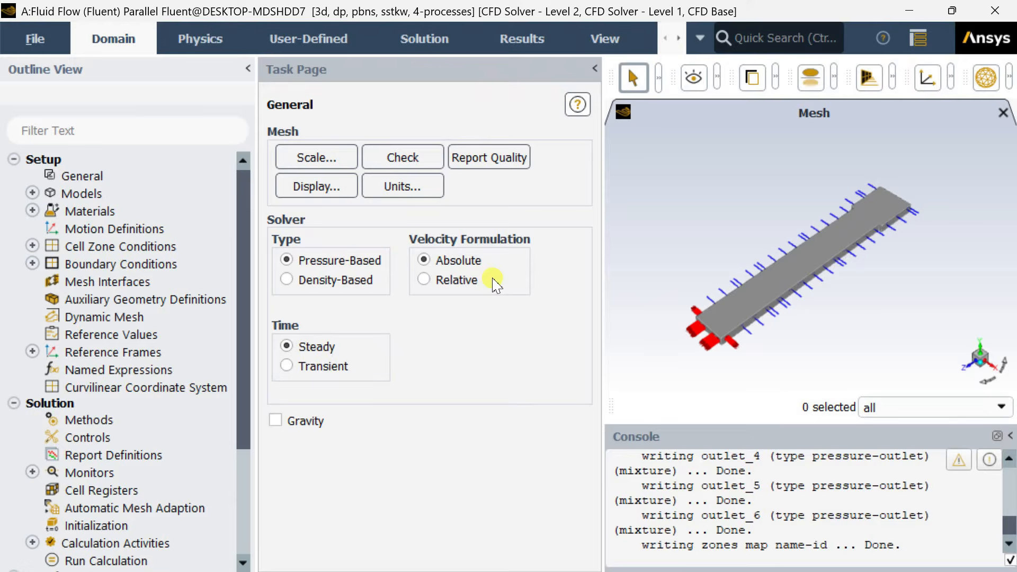
Step: Set the viscous model to Standard k-epsilon (2 eqn) with Standard Wall Functions
{"action": "double_click", "coordinate": [110, 194]}
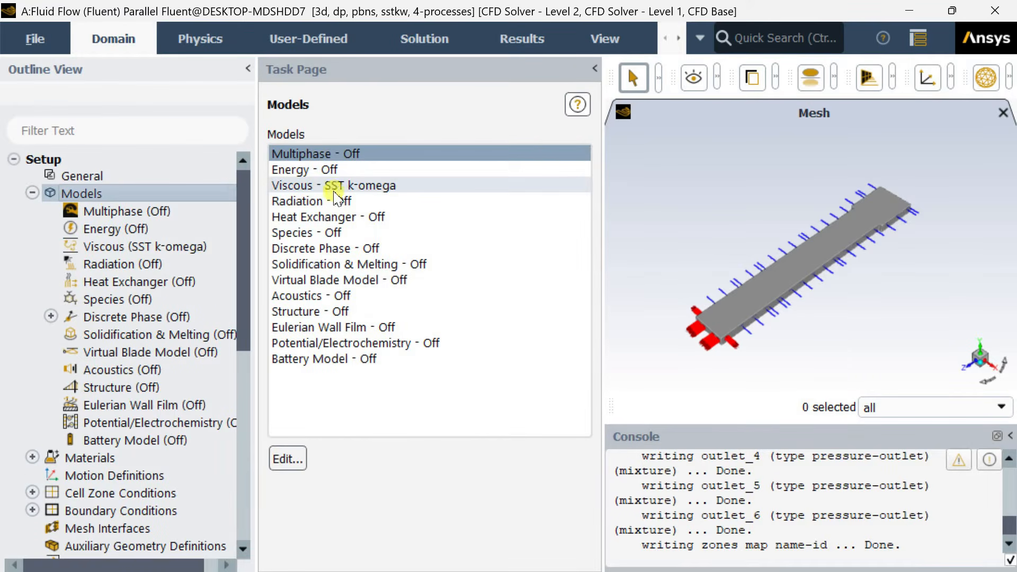
{"action": "double_click", "coordinate": [335, 186]}
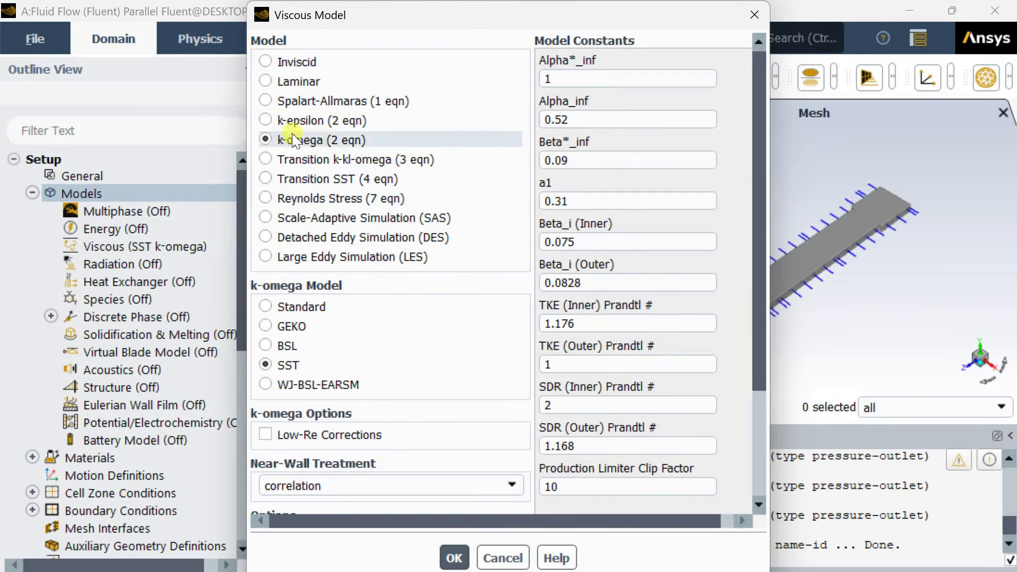
{"action": "left_click", "coordinate": [278, 119]}
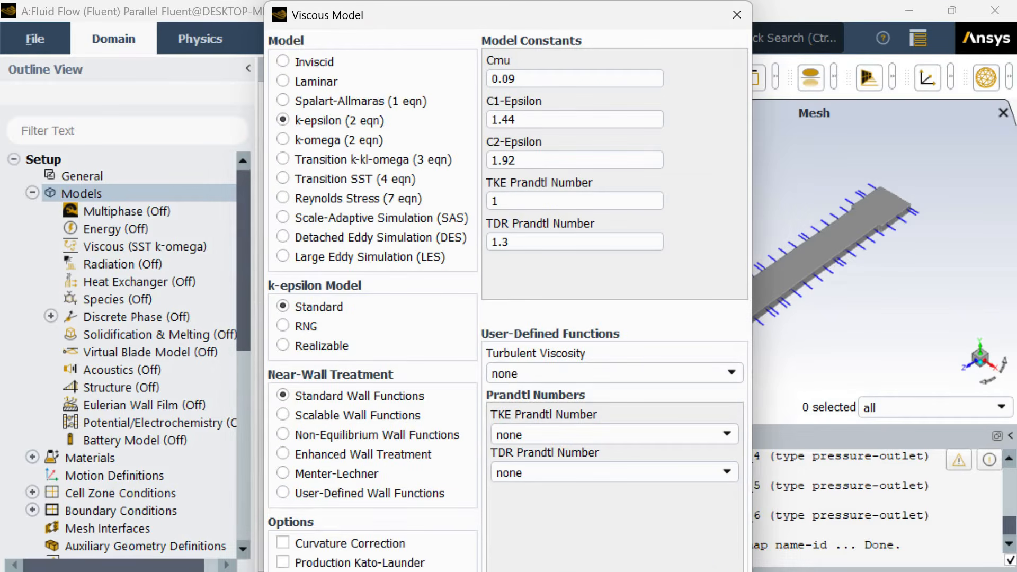
{"action": "left_click_drag", "start_coordinate": [393, 1], "coordinate": [389, 46]}
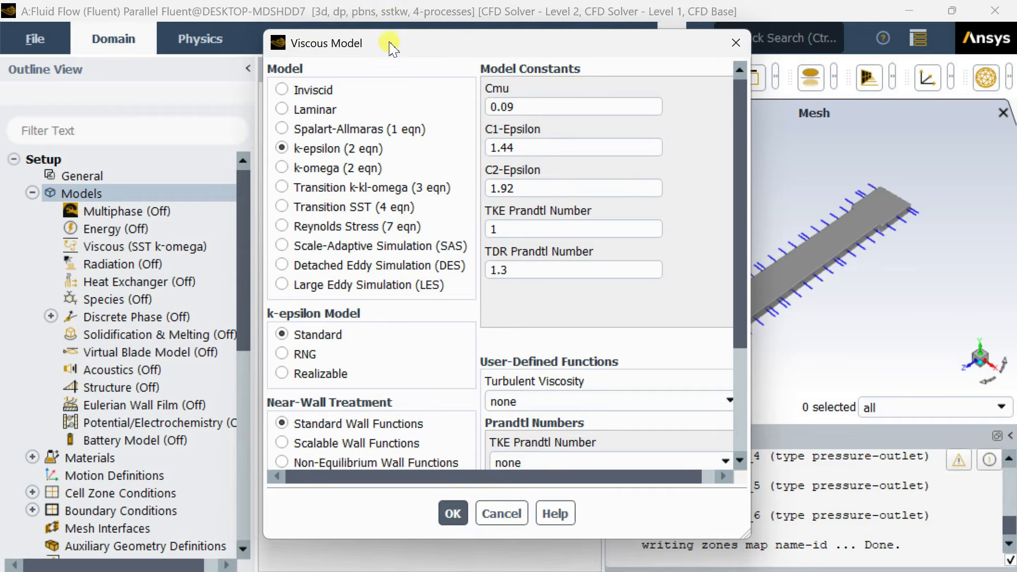
{"action": "scroll", "coordinate": [366, 297], "scroll_direction": "down", "scroll_amount": 4}
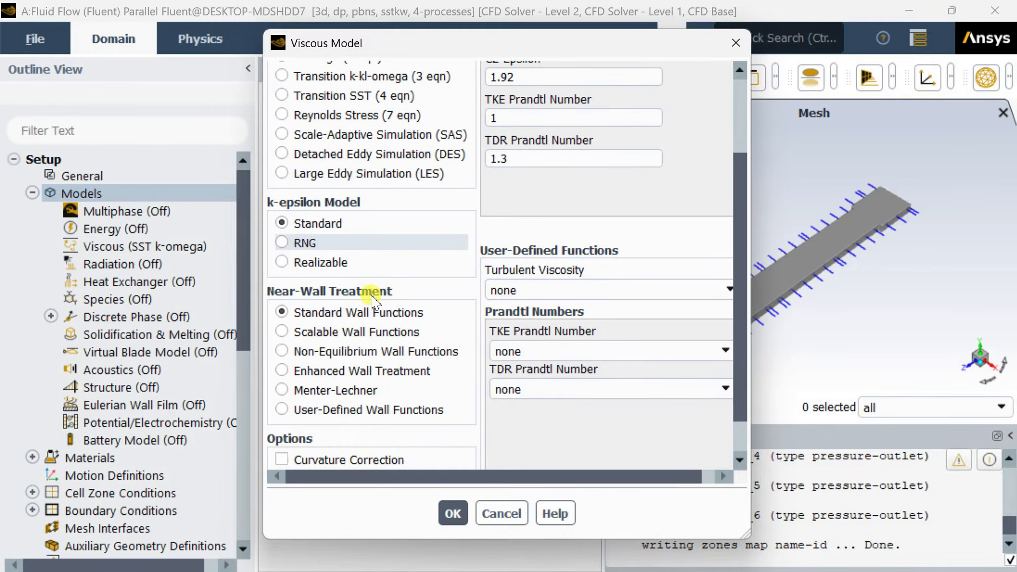
{"action": "scroll", "coordinate": [373, 299], "scroll_direction": "down", "scroll_amount": 2}
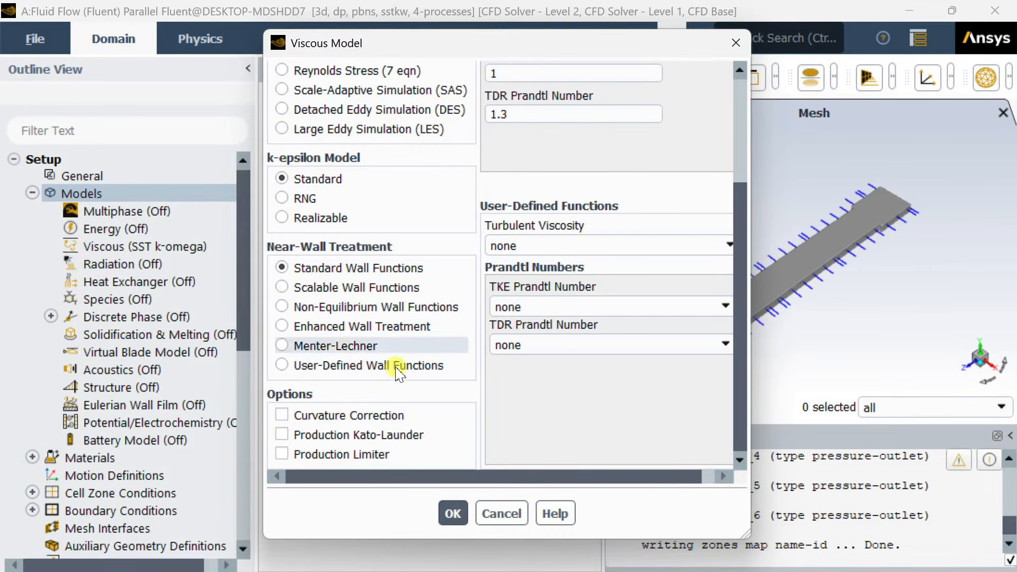
{"action": "left_click", "coordinate": [452, 514]}
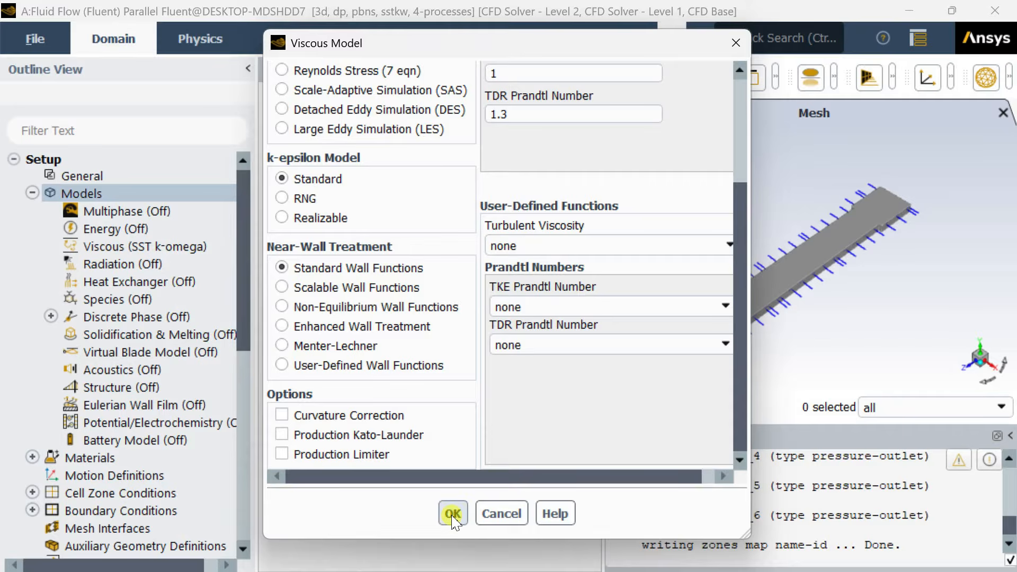
{"action": "left_click", "coordinate": [452, 515]}
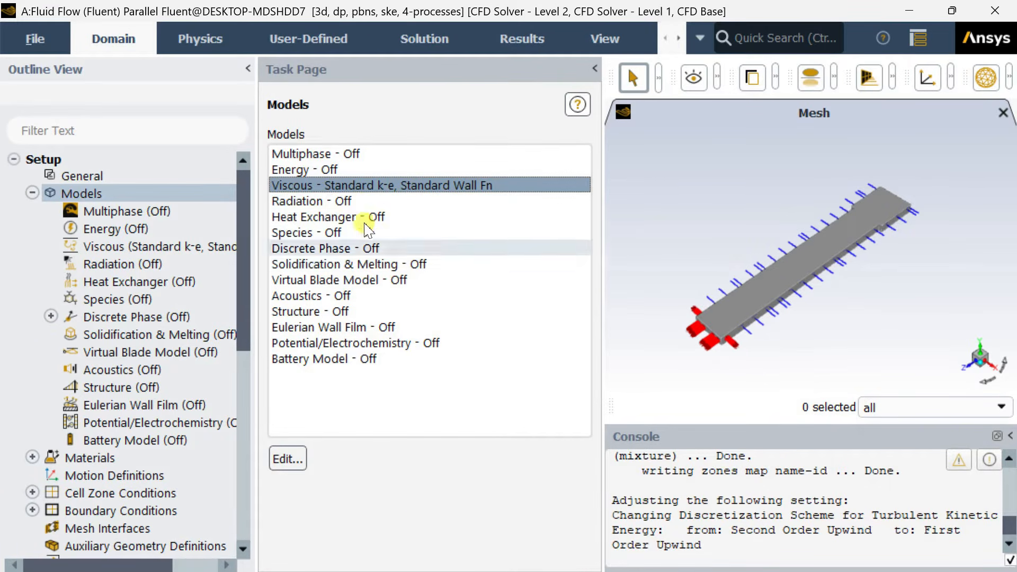
Step: Check the density and viscosity of the fluid material air without changing them
{"action": "left_click", "coordinate": [33, 194]}
{"action": "double_click", "coordinate": [78, 212]}
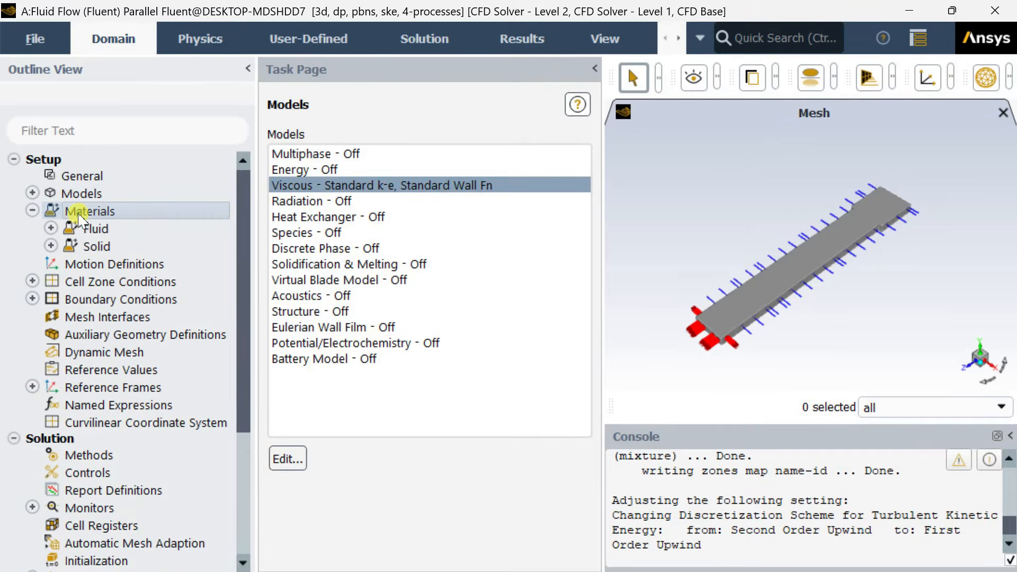
{"action": "left_click", "coordinate": [308, 172]}
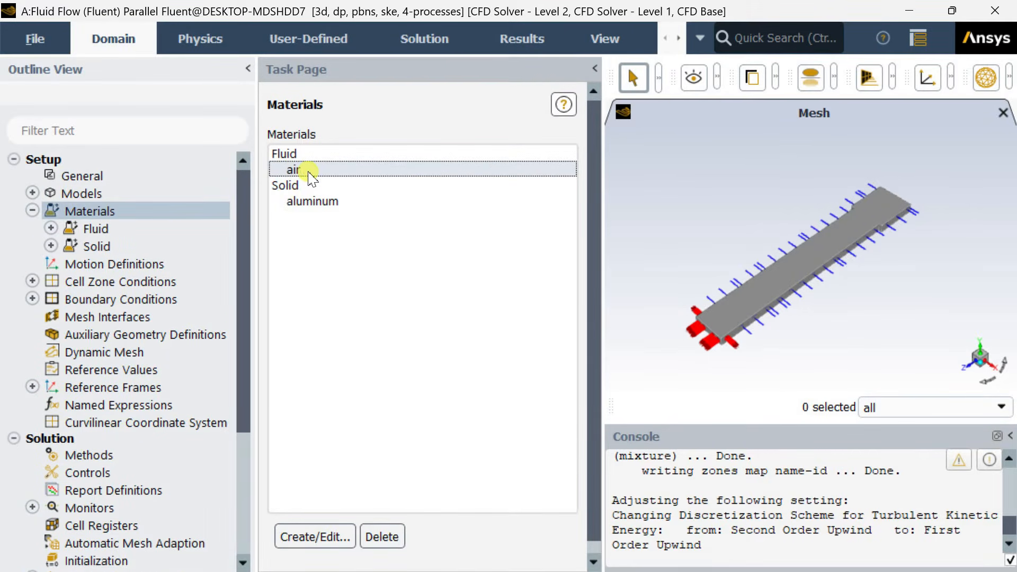
{"action": "double_click", "coordinate": [302, 171]}
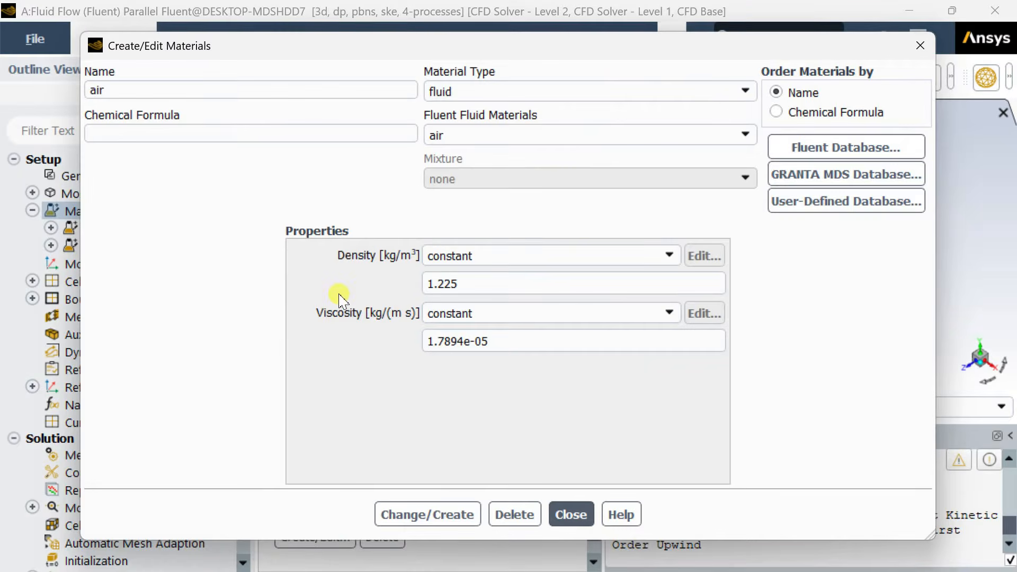
{"action": "left_click", "coordinate": [558, 515]}
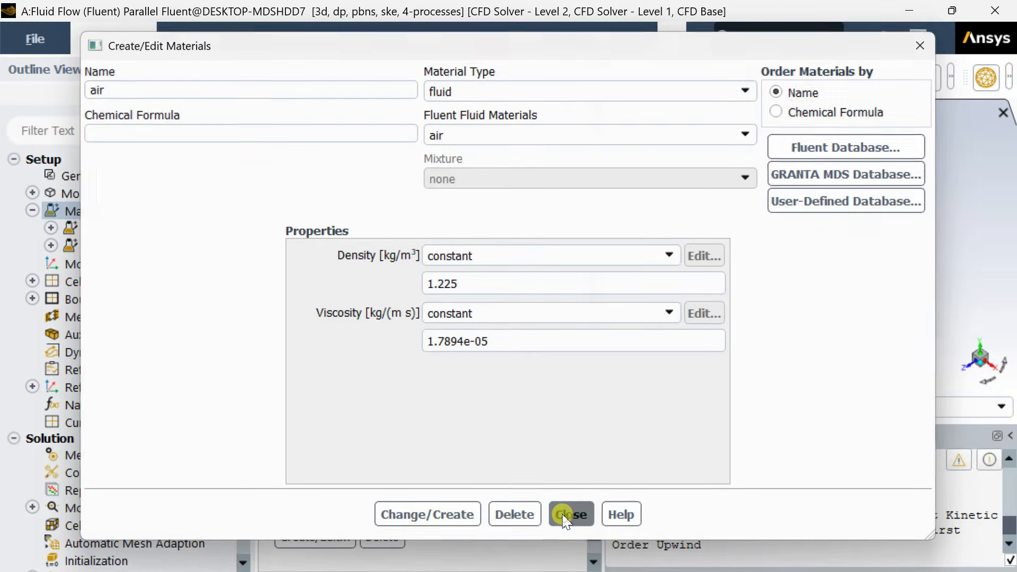
Step: Look over the cell zone conditions, and group the boundary condition zones by zone type
{"action": "double_click", "coordinate": [103, 282]}
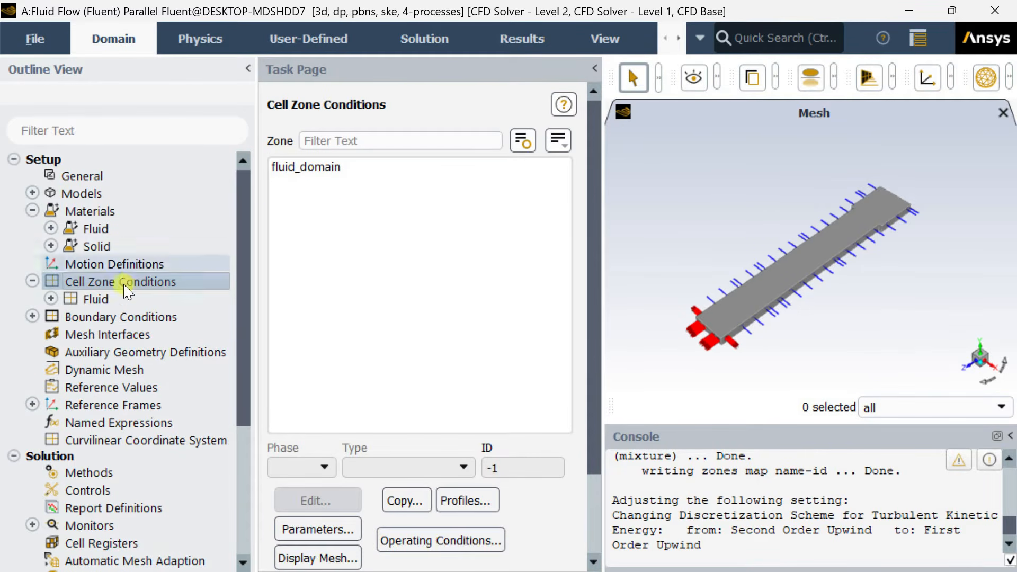
{"action": "double_click", "coordinate": [104, 317]}
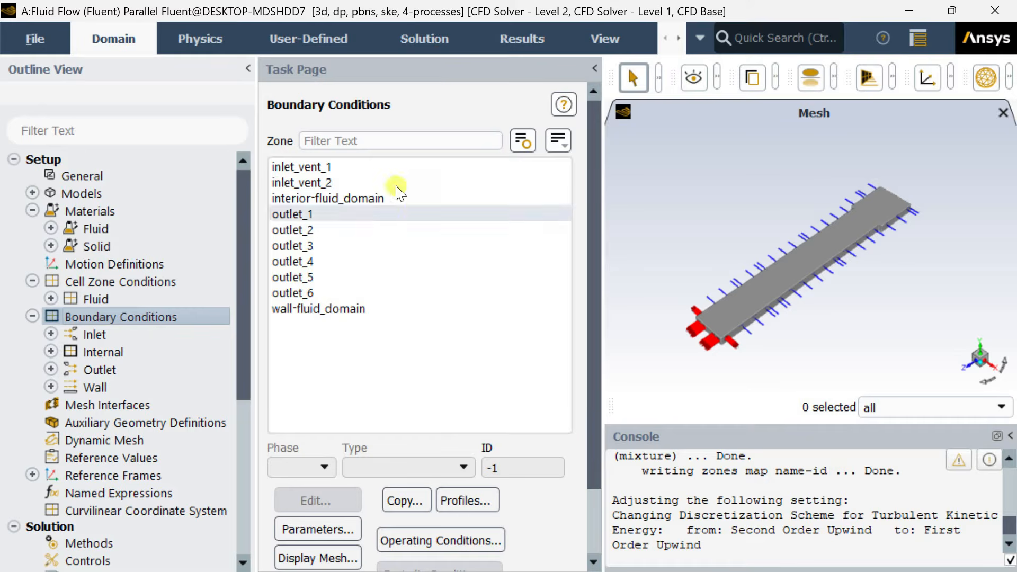
{"action": "left_click", "coordinate": [558, 154]}
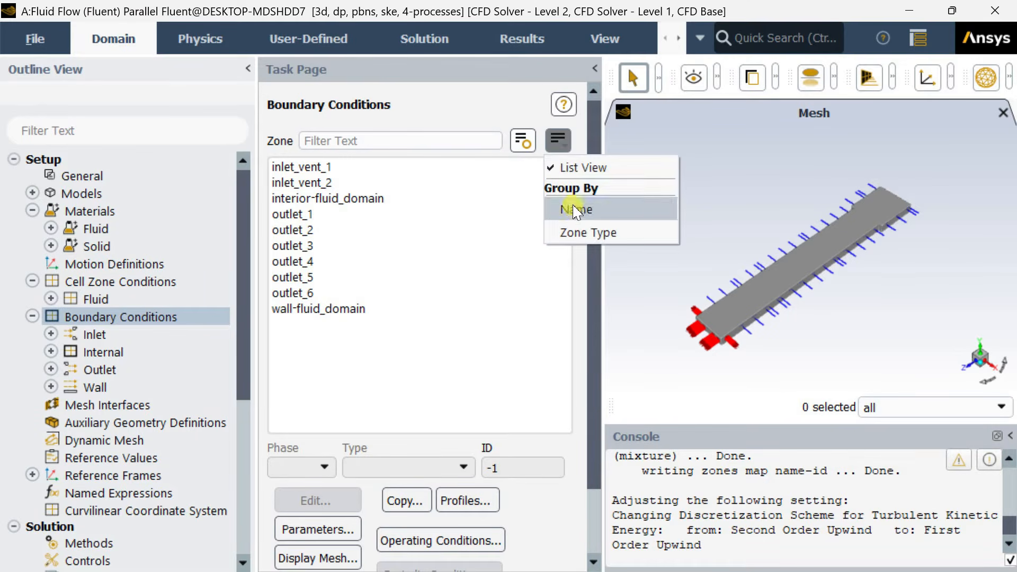
{"action": "left_click", "coordinate": [583, 231]}
Step: Change the inlet_vent_1 boundary type to inlet-vent and apply its default momentum settings
{"action": "left_click", "coordinate": [356, 183]}
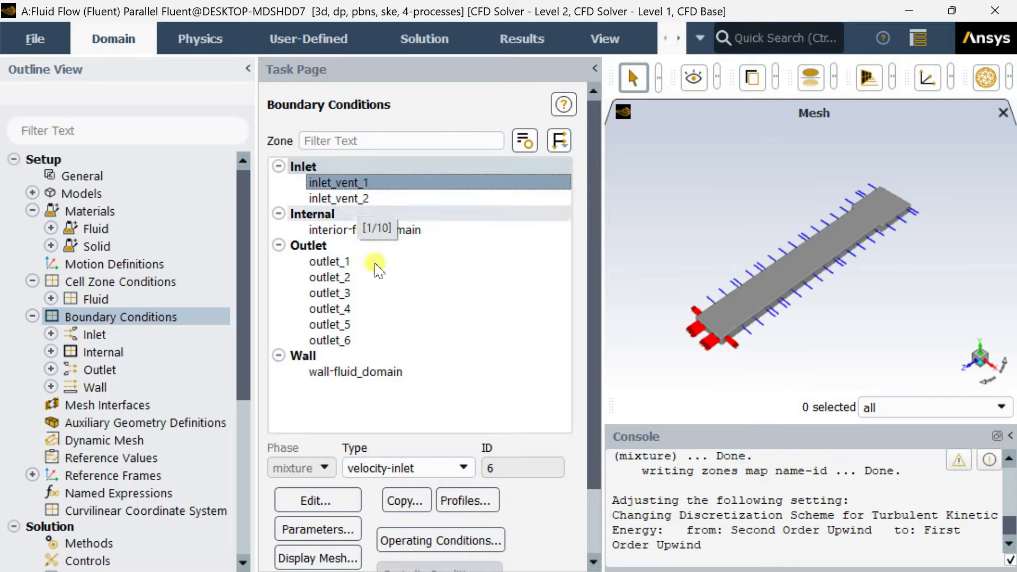
{"action": "left_click", "coordinate": [433, 472]}
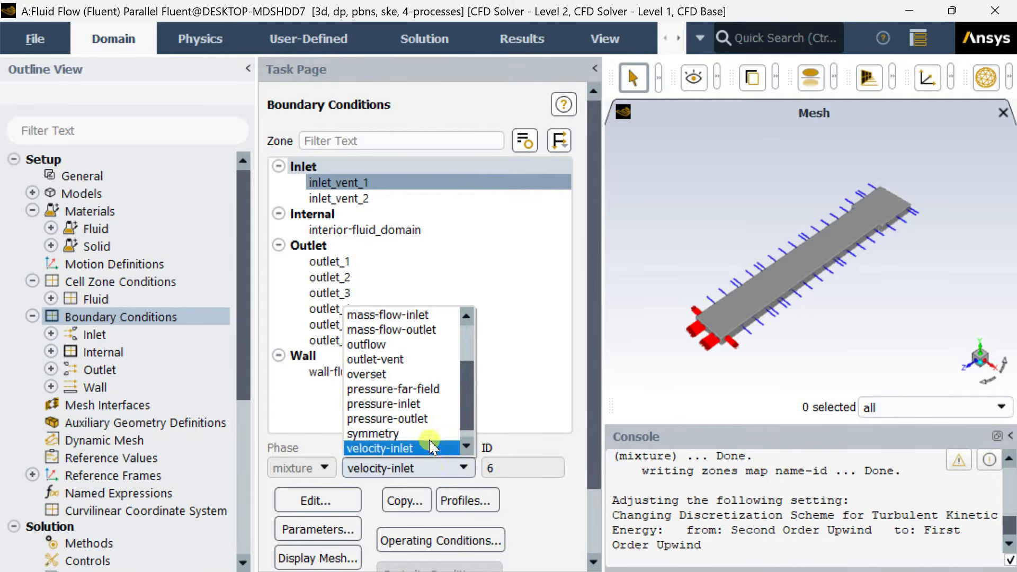
{"action": "scroll", "coordinate": [423, 403], "scroll_direction": "up", "scroll_amount": 2}
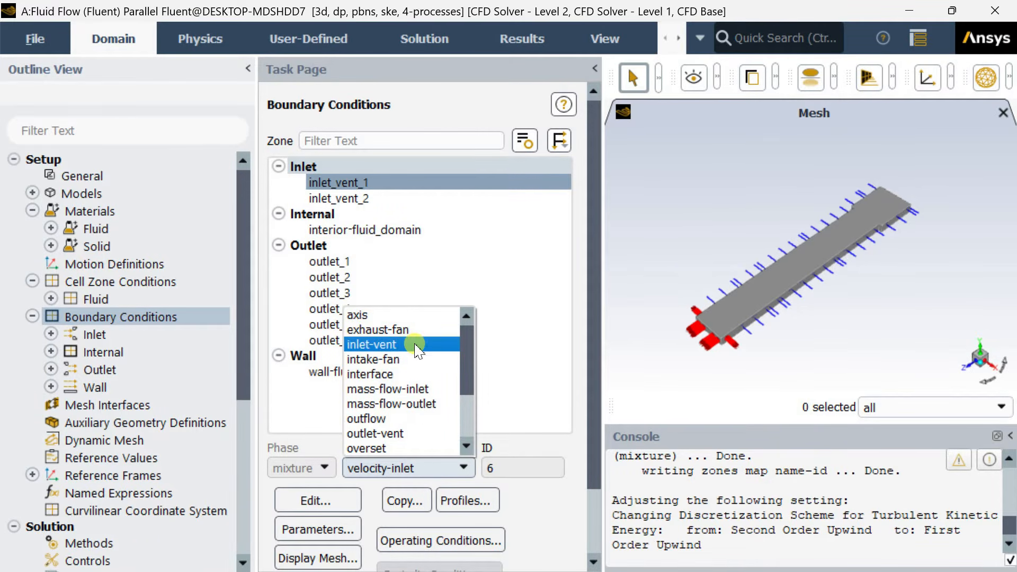
{"action": "left_click", "coordinate": [415, 345]}
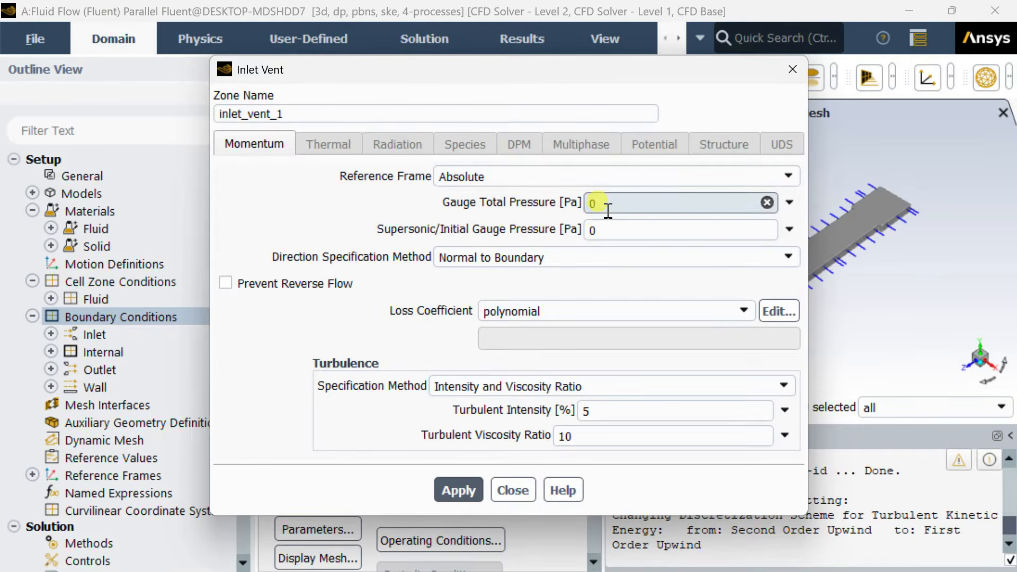
{"action": "left_click", "coordinate": [556, 314]}
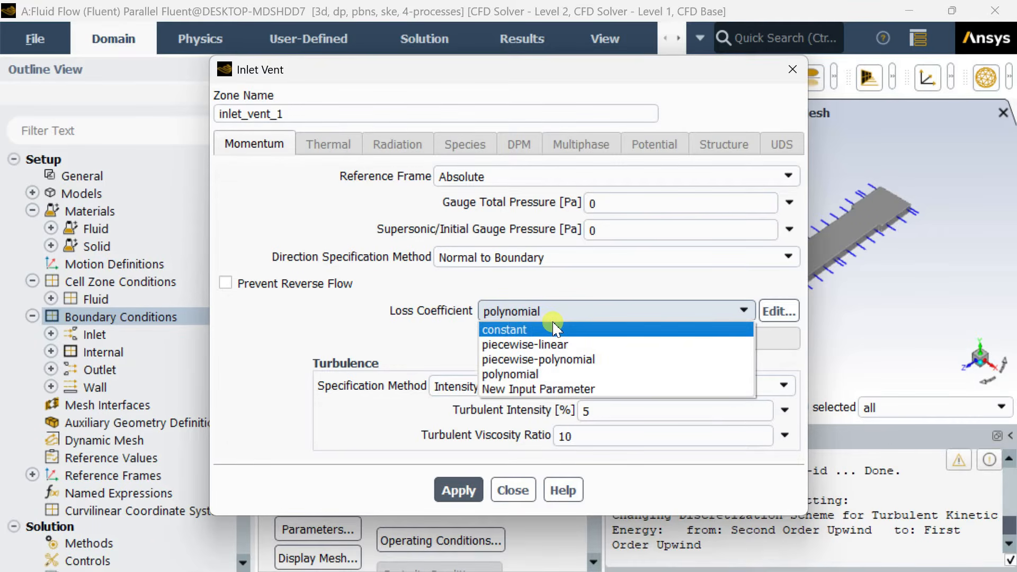
{"action": "left_click", "coordinate": [562, 287]}
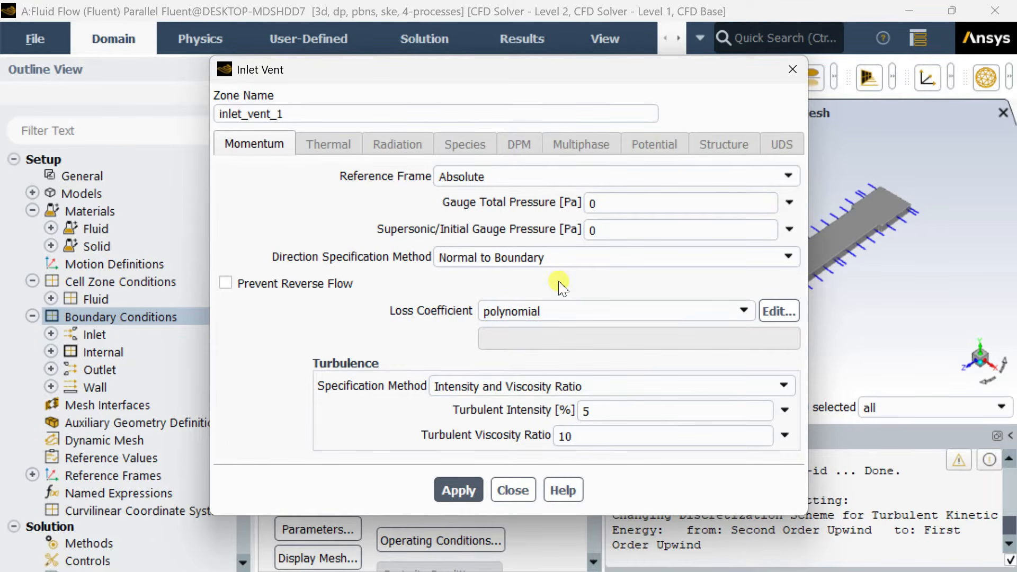
{"action": "left_click", "coordinate": [451, 493]}
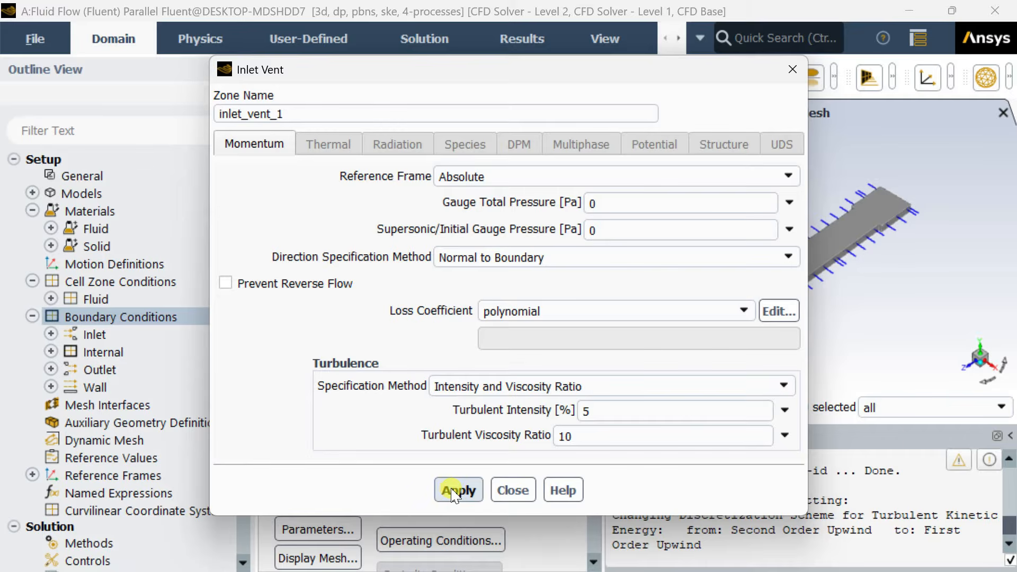
{"action": "left_click", "coordinate": [513, 490]}
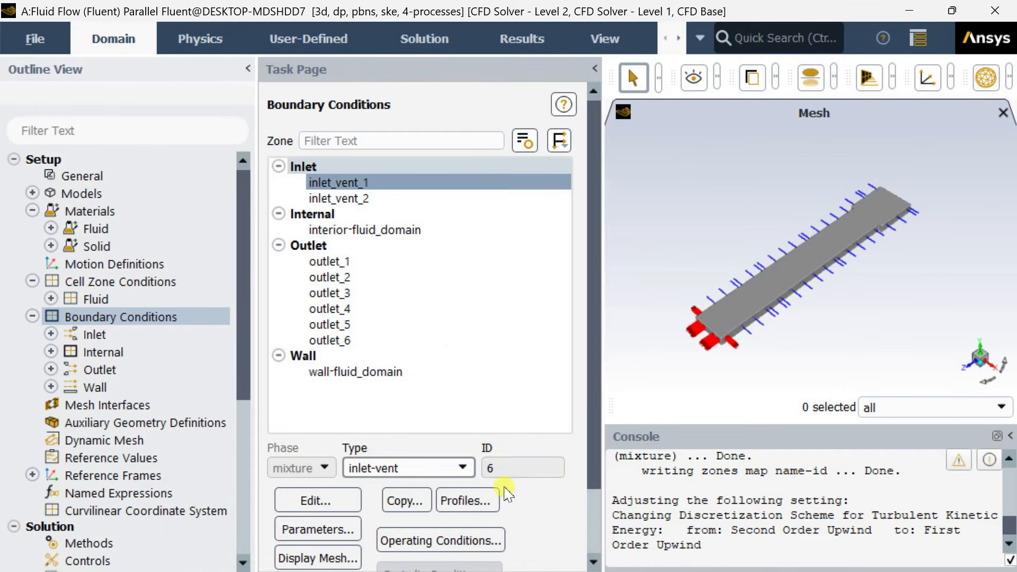
Step: Change the inlet_vent_2 boundary type to inlet-vent and apply its default momentum settings
{"action": "left_click", "coordinate": [371, 203]}
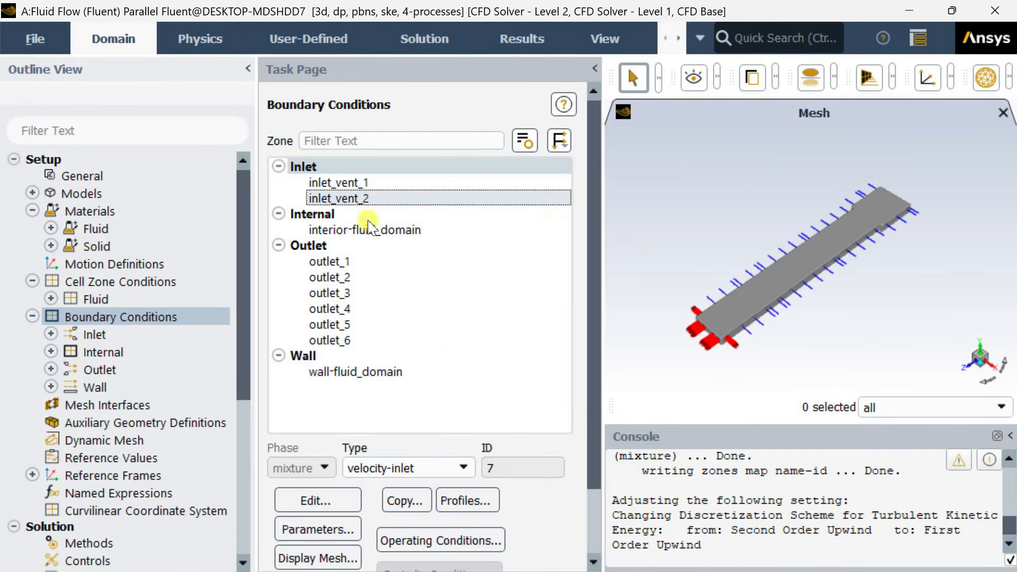
{"action": "left_click", "coordinate": [398, 469]}
{"action": "scroll", "coordinate": [400, 392], "scroll_direction": "up", "scroll_amount": 3}
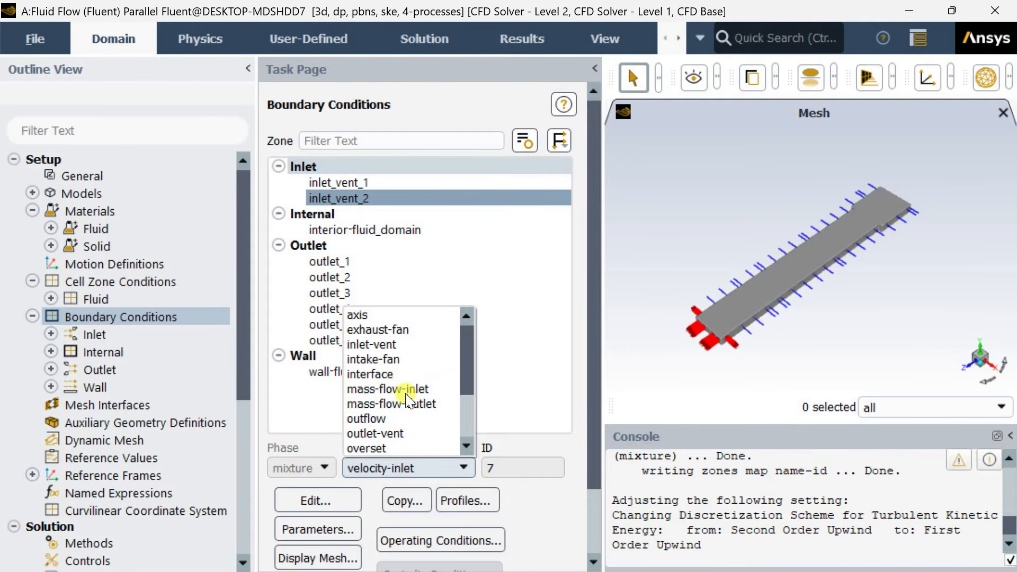
{"action": "left_click", "coordinate": [405, 345]}
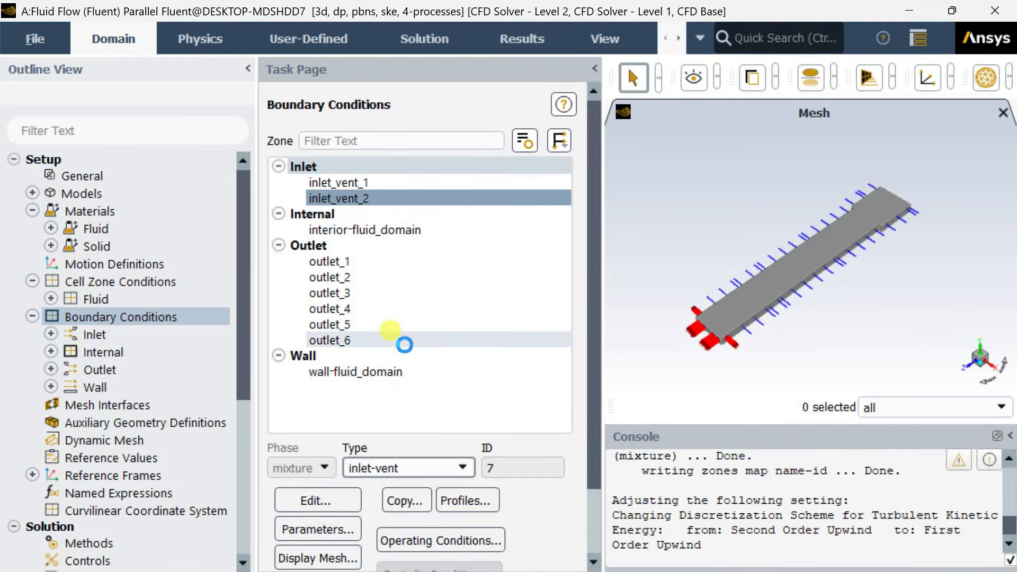
{"action": "left_click", "coordinate": [458, 490]}
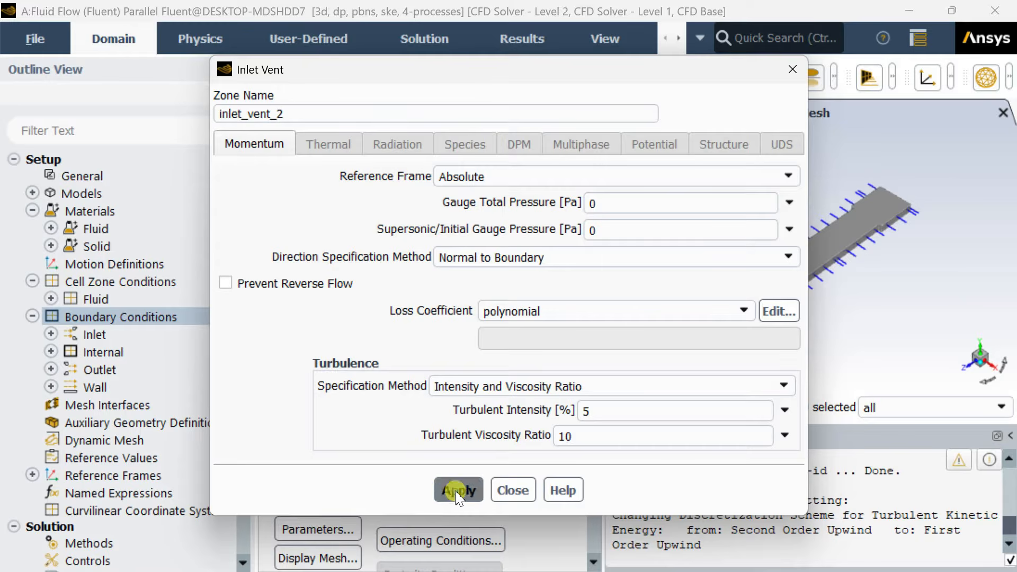
{"action": "left_click", "coordinate": [512, 490]}
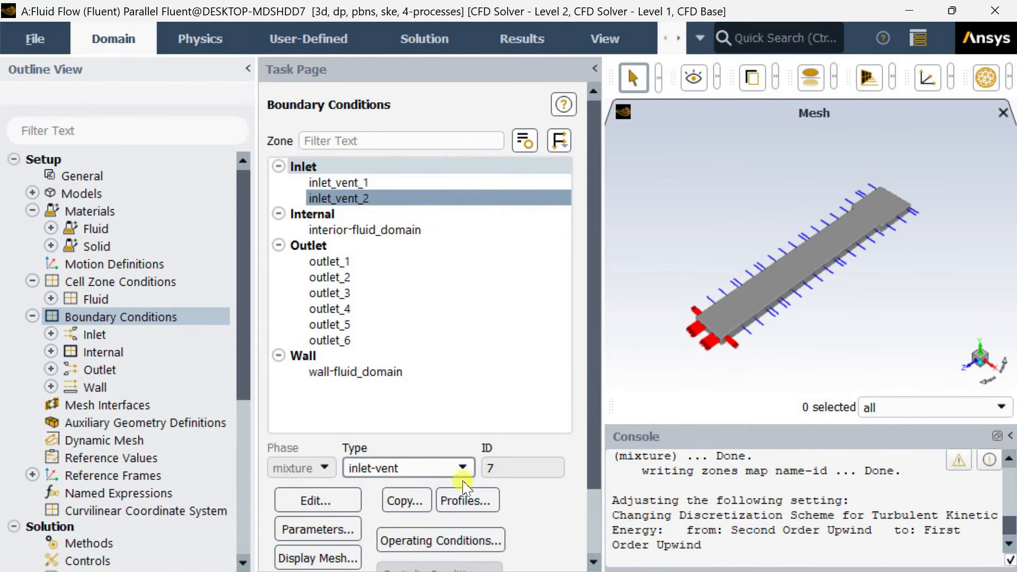
Step: Enable Target Mass Flow Rate on the outlet_1 pressure outlet and apply a target mass flow of 12.25 kg/s
{"action": "left_click", "coordinate": [278, 212]}
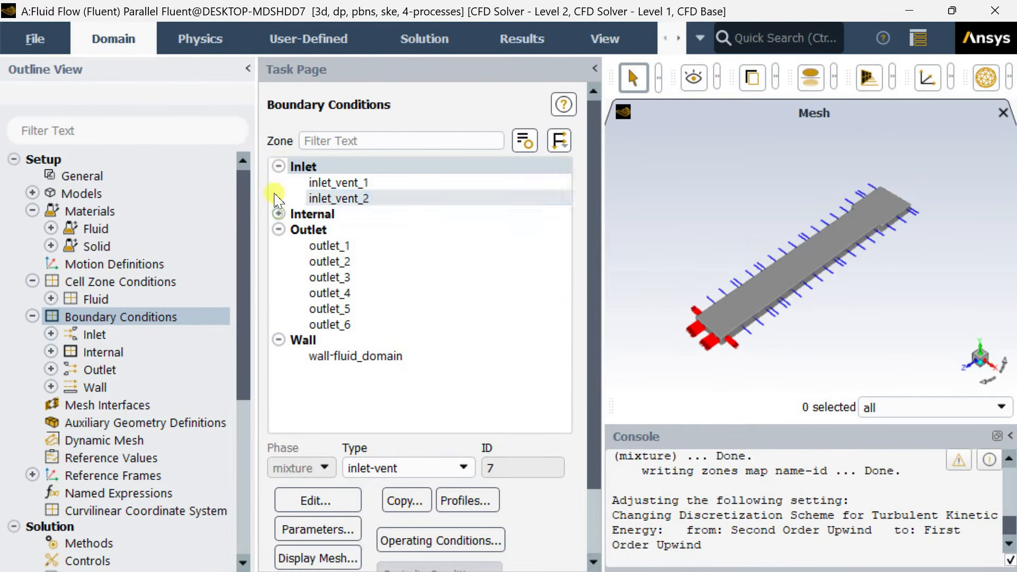
{"action": "left_click", "coordinate": [278, 166]}
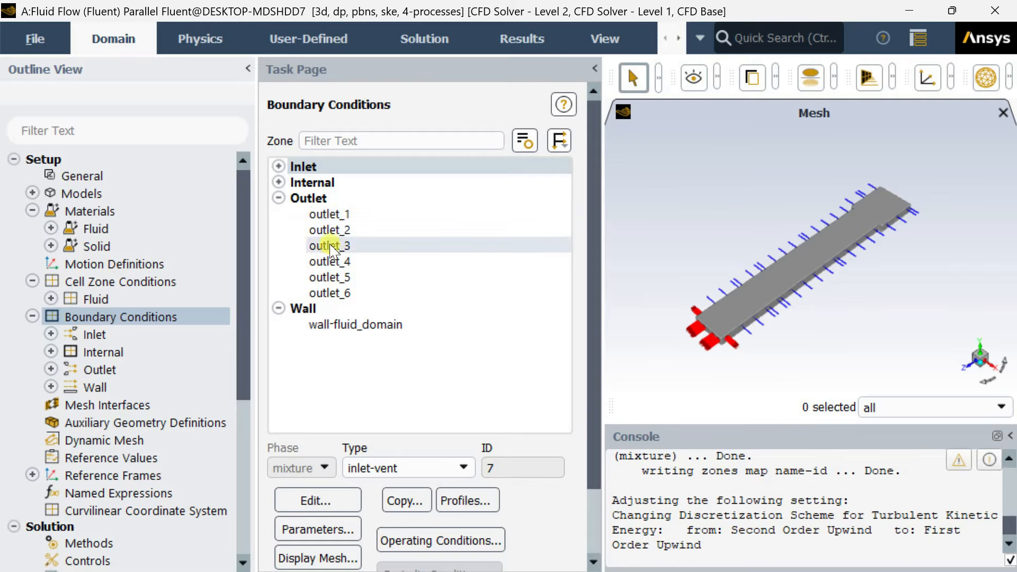
{"action": "left_click", "coordinate": [344, 214]}
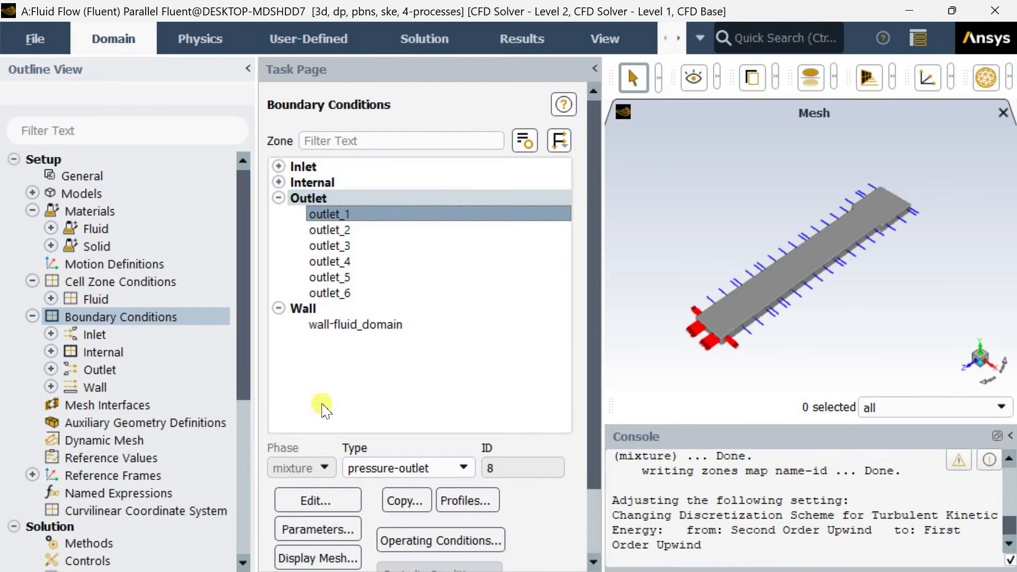
{"action": "left_click", "coordinate": [343, 502]}
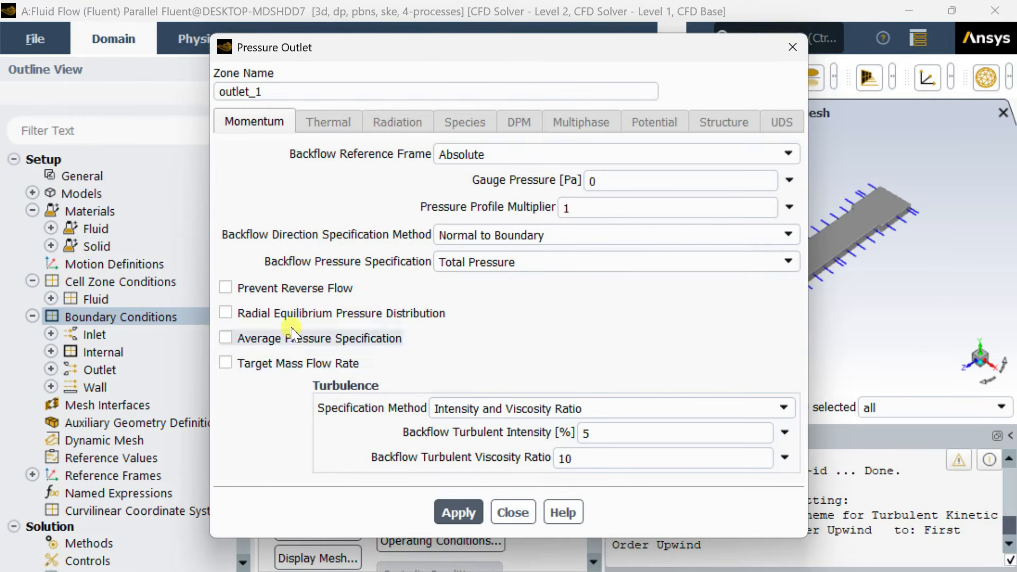
{"action": "left_click", "coordinate": [226, 362]}
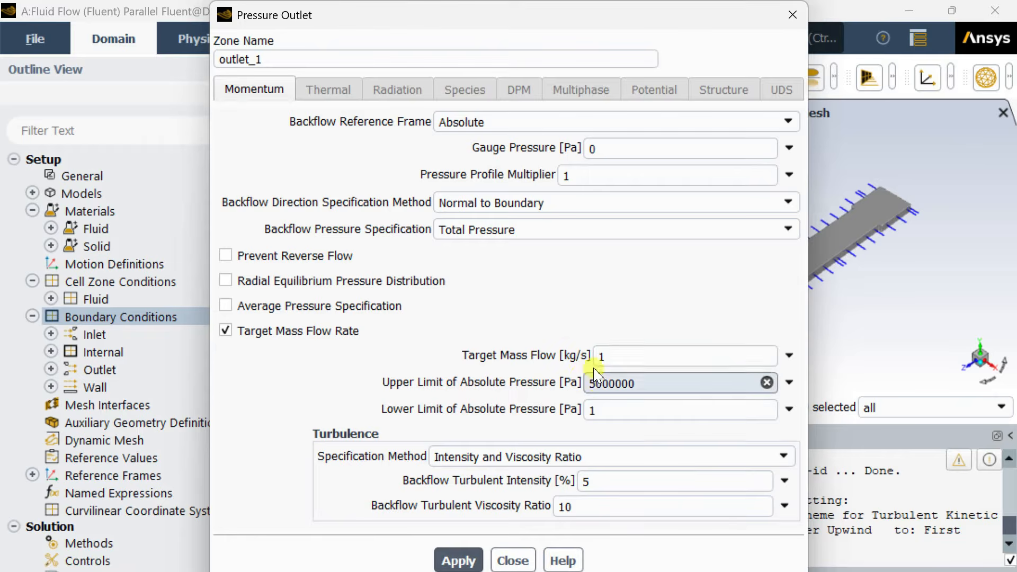
{"action": "left_click", "coordinate": [617, 356]}
{"action": "left_click_drag", "start_coordinate": [618, 356], "coordinate": [575, 358]}
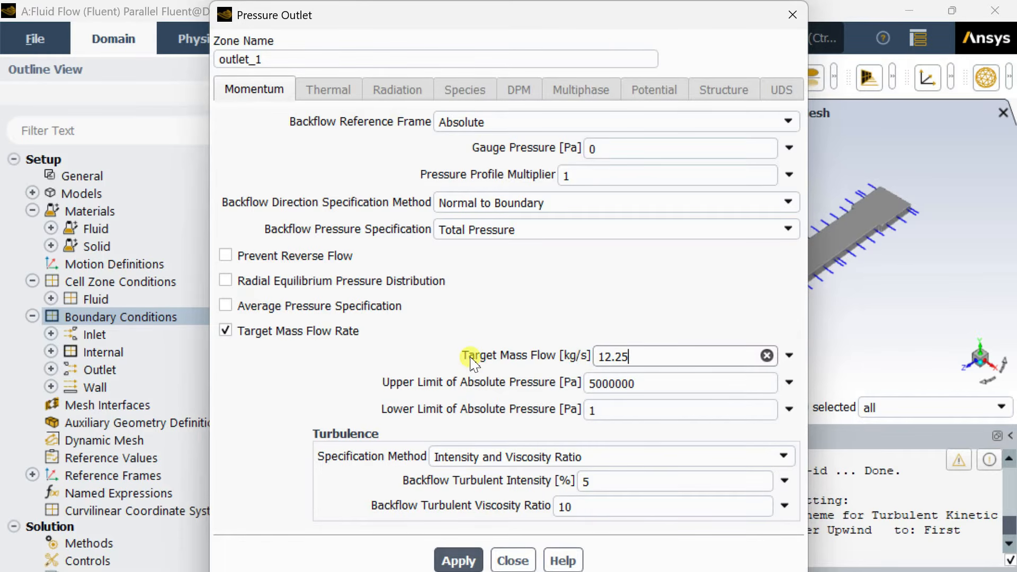
{"action": "left_click", "coordinate": [455, 563]}
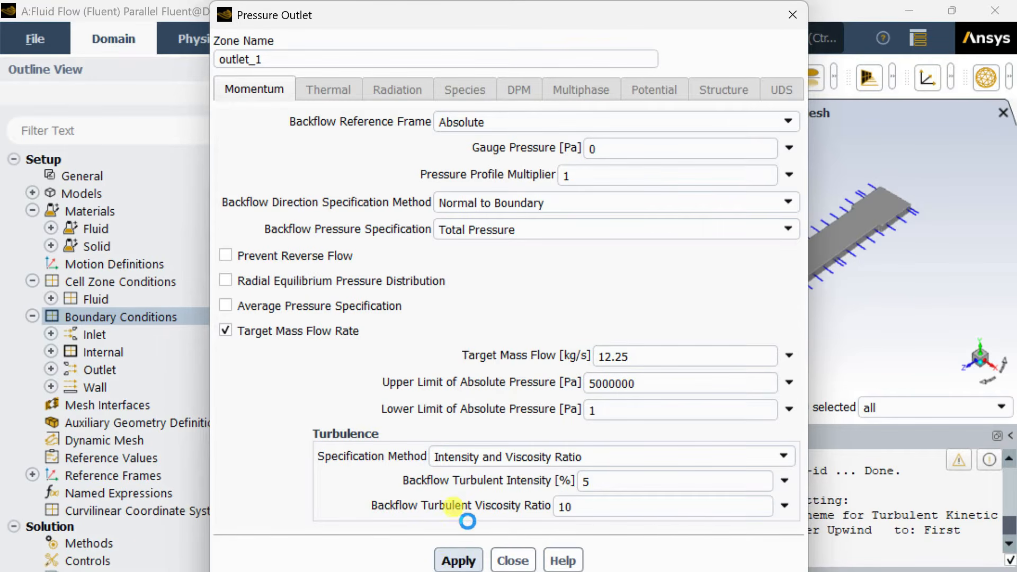
{"action": "left_click", "coordinate": [513, 561]}
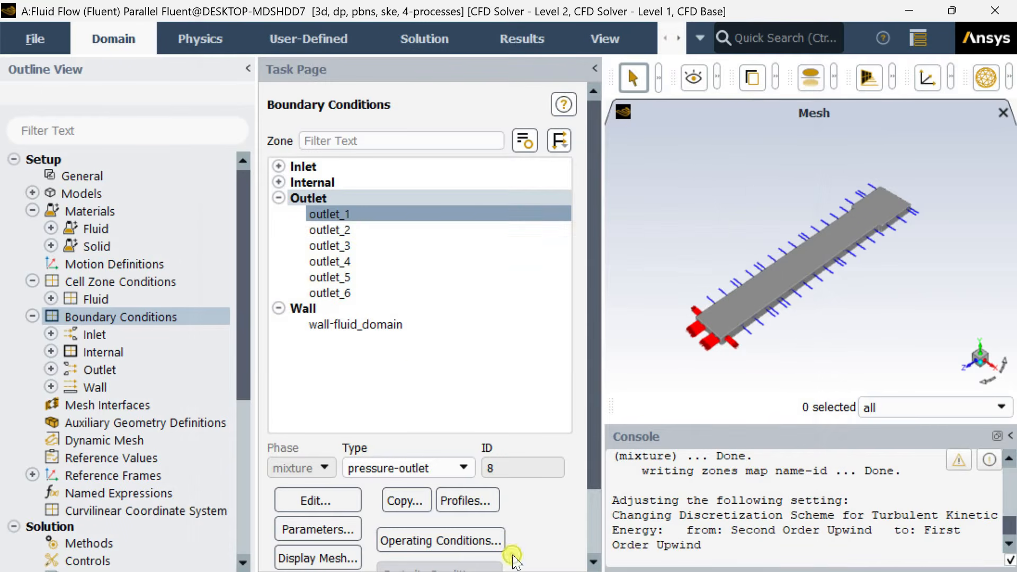
Step: Enable Target Mass Flow Rate on the outlet_2 pressure outlet and apply a target mass flow of 12.25 kg/s
{"action": "left_click", "coordinate": [356, 229]}
{"action": "left_click", "coordinate": [337, 498]}
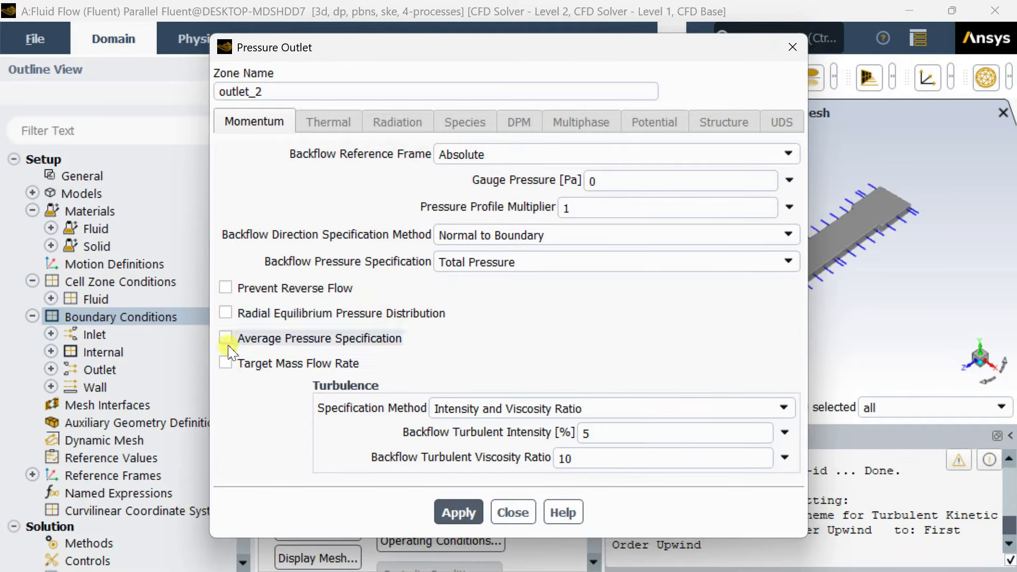
{"action": "left_click", "coordinate": [226, 363]}
{"action": "double_click", "coordinate": [599, 356]}
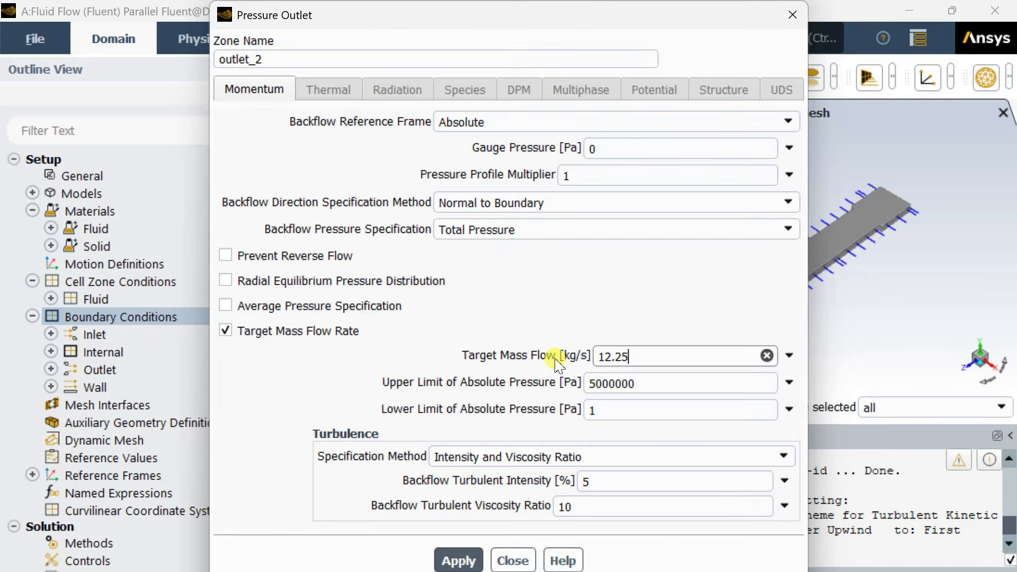
{"action": "left_click", "coordinate": [457, 559]}
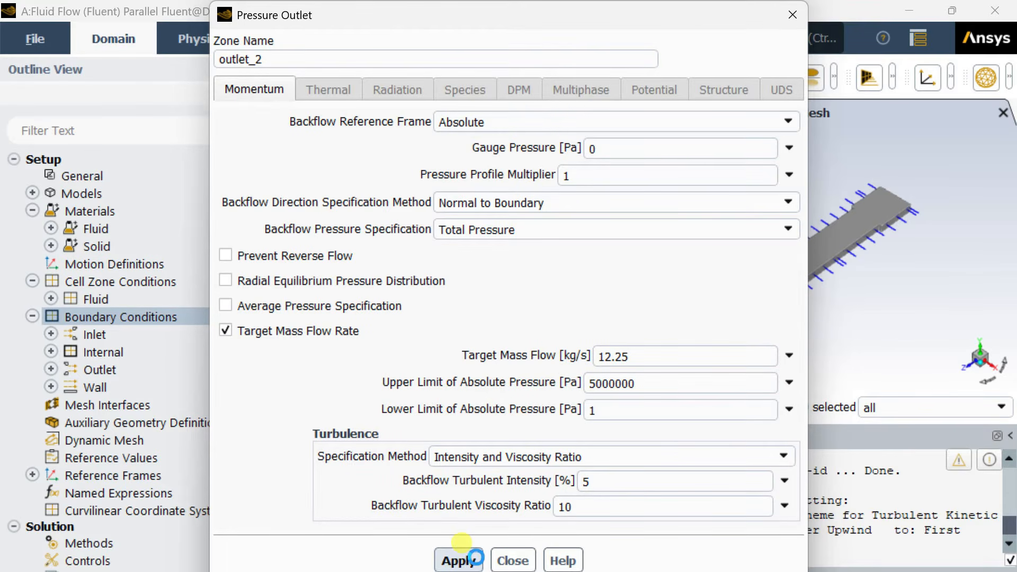
{"action": "left_click", "coordinate": [486, 560]}
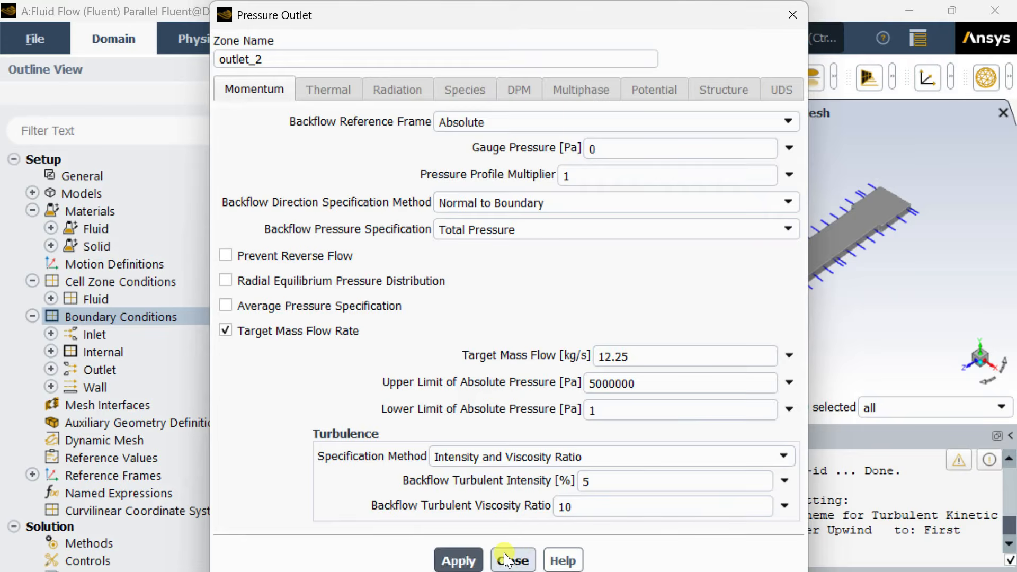
Step: Enable Target Mass Flow Rate on the outlet_3 pressure outlet and apply a target mass flow of 12.25 kg/s
{"action": "left_click", "coordinate": [348, 246]}
{"action": "left_click", "coordinate": [326, 503]}
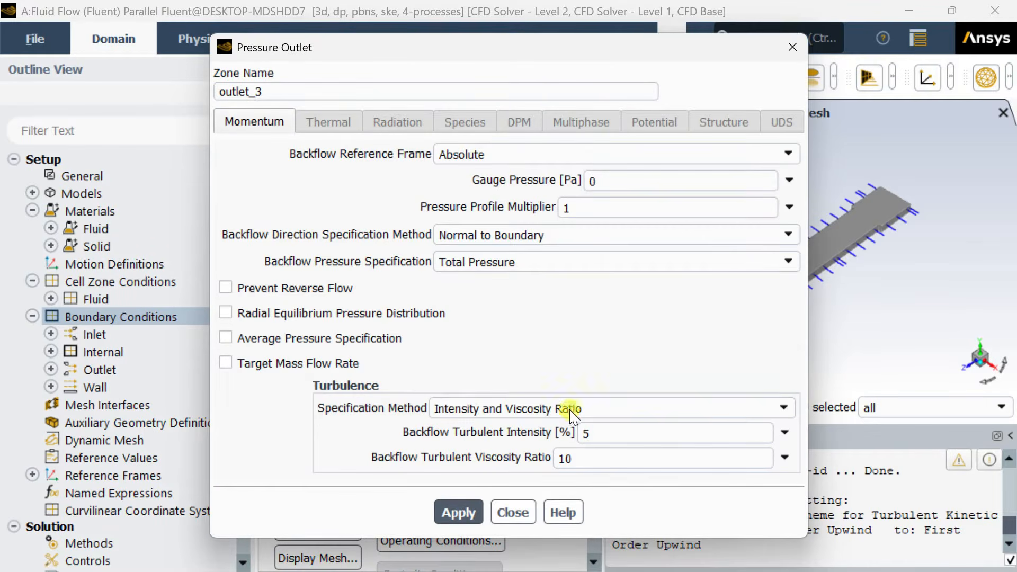
{"action": "left_click", "coordinate": [225, 363]}
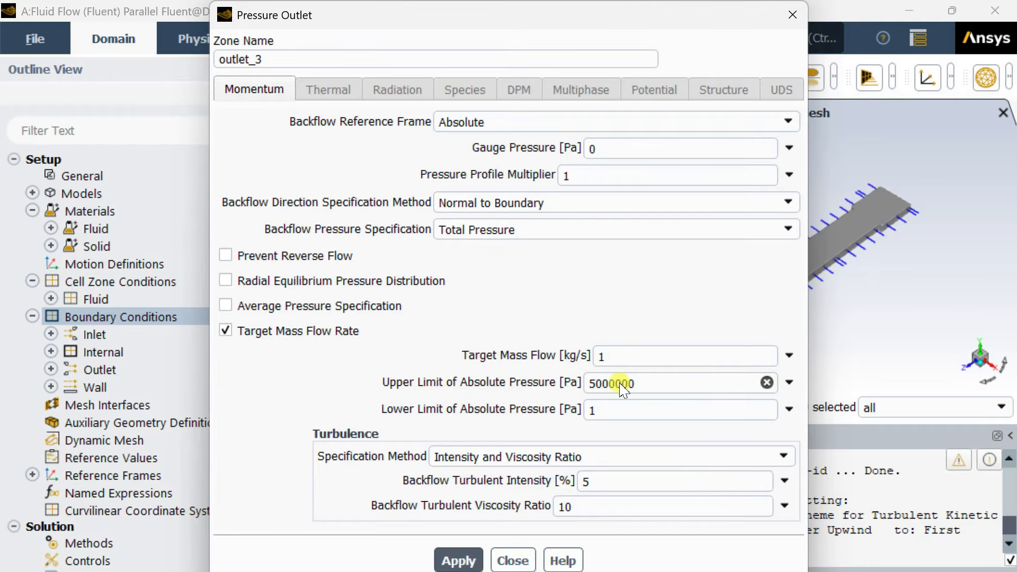
{"action": "left_click_drag", "start_coordinate": [621, 355], "coordinate": [555, 354]}
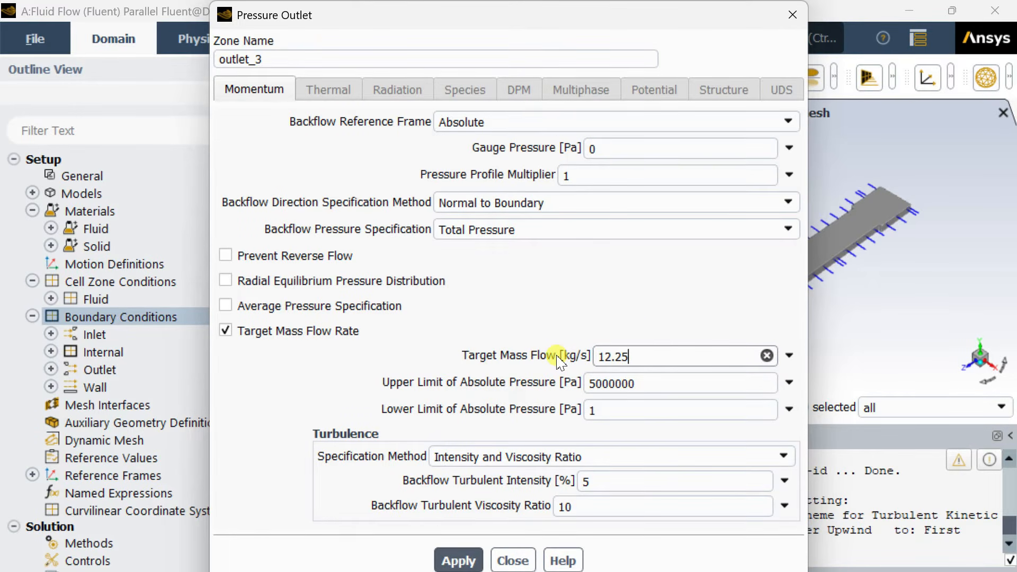
{"action": "left_click", "coordinate": [459, 559]}
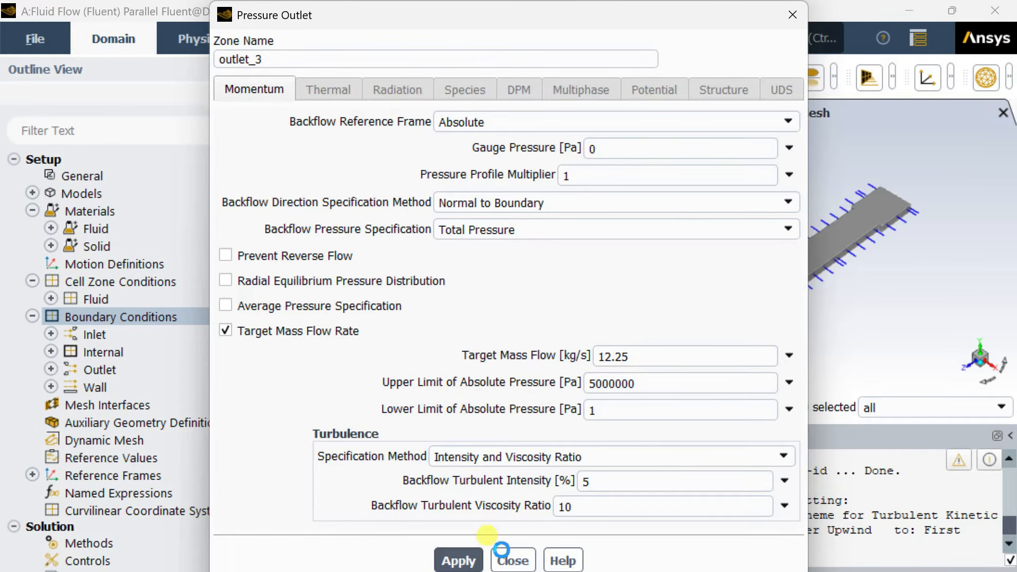
{"action": "left_click", "coordinate": [502, 559]}
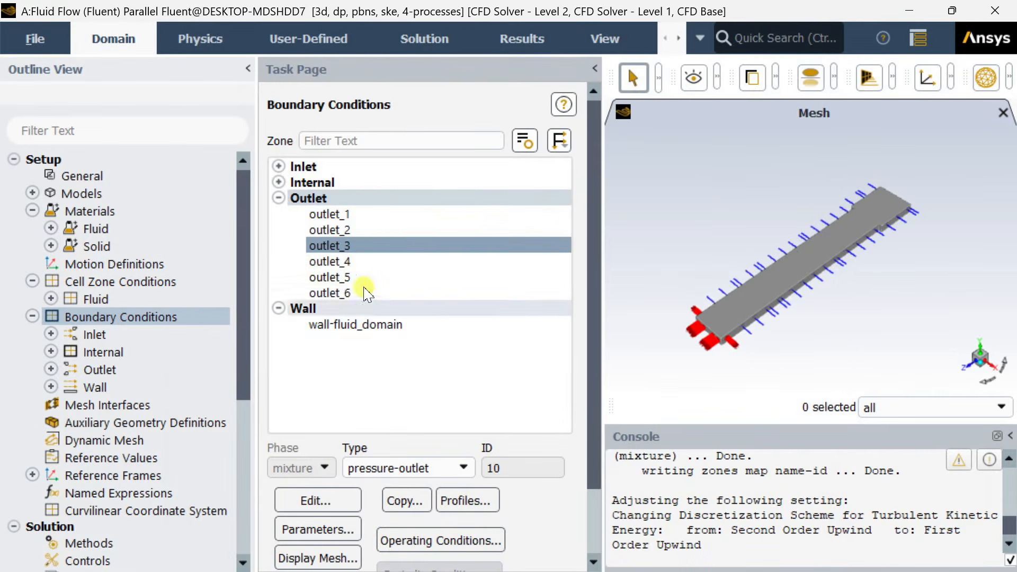
Step: Enable Target Mass Flow Rate on the outlet_4 pressure outlet and apply a target mass flow of 12.25 kg/s
{"action": "left_click", "coordinate": [339, 261]}
{"action": "left_click", "coordinate": [330, 499]}
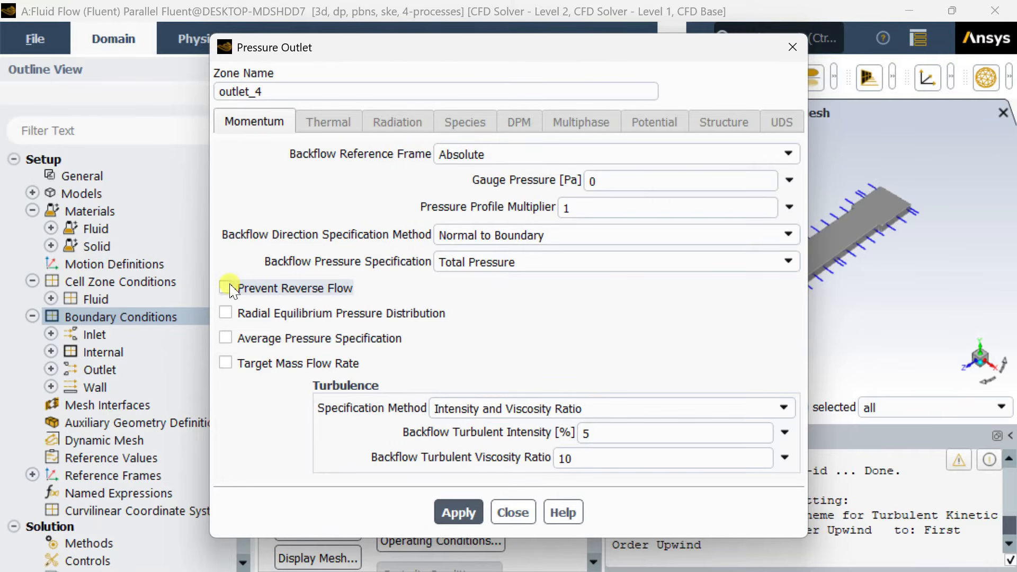
{"action": "left_click", "coordinate": [225, 363]}
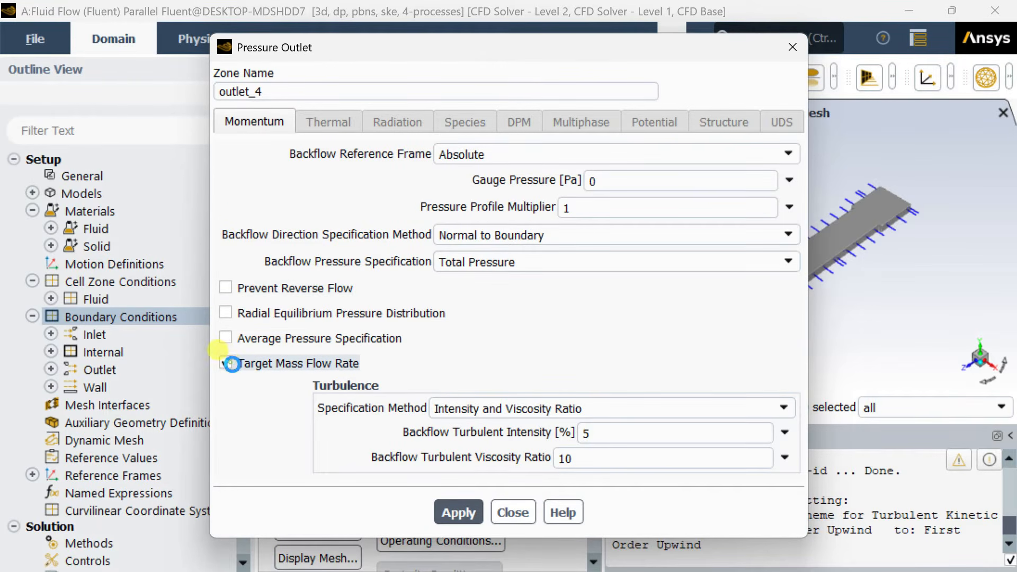
{"action": "left_click_drag", "start_coordinate": [620, 362], "coordinate": [567, 358]}
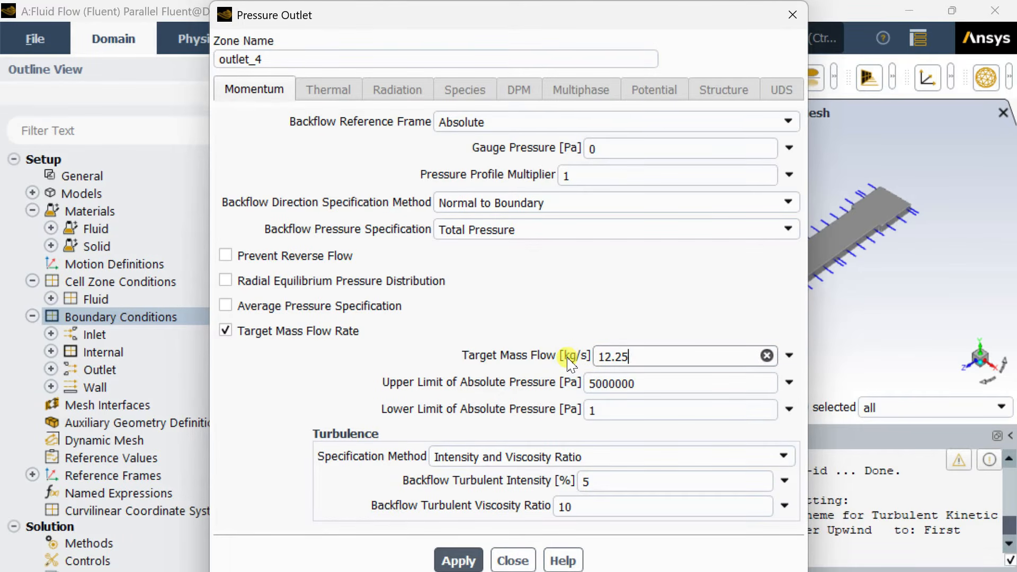
{"action": "left_click", "coordinate": [461, 559]}
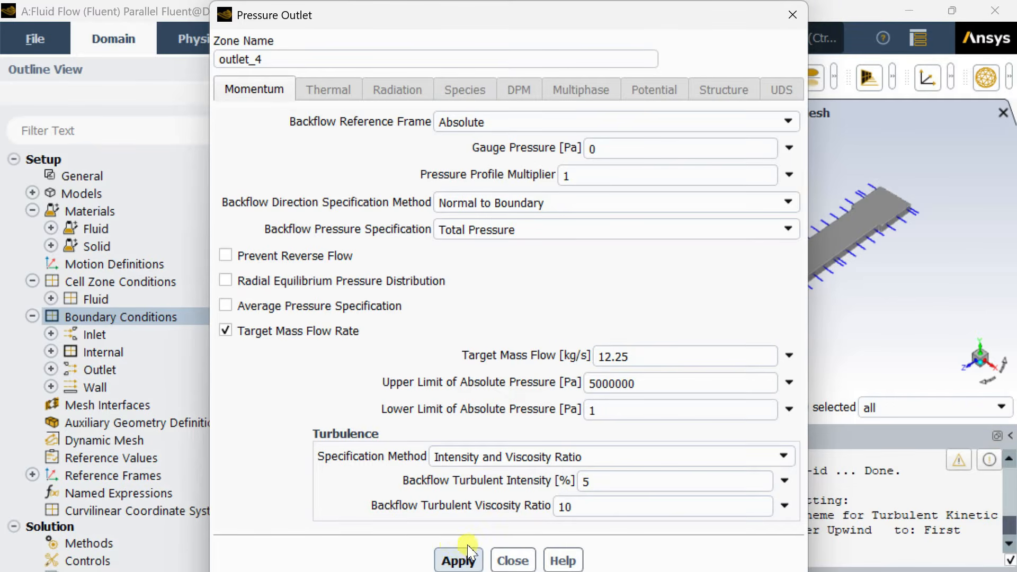
{"action": "left_click", "coordinate": [507, 559]}
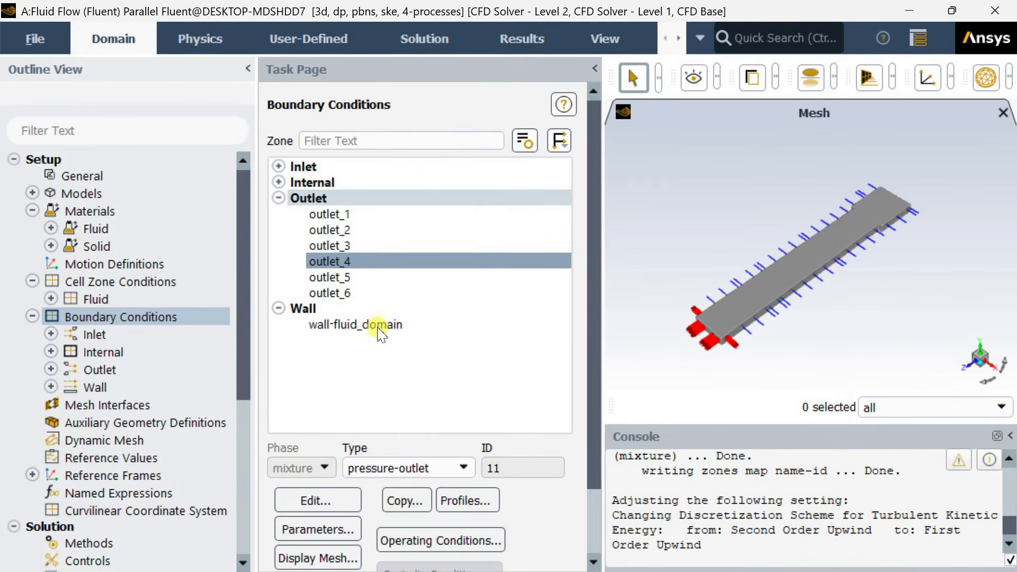
Step: Enable Target Mass Flow Rate on the outlet_5 pressure outlet and apply a target mass flow of 12.25 kg/s
{"action": "left_click", "coordinate": [339, 276]}
{"action": "left_click", "coordinate": [332, 506]}
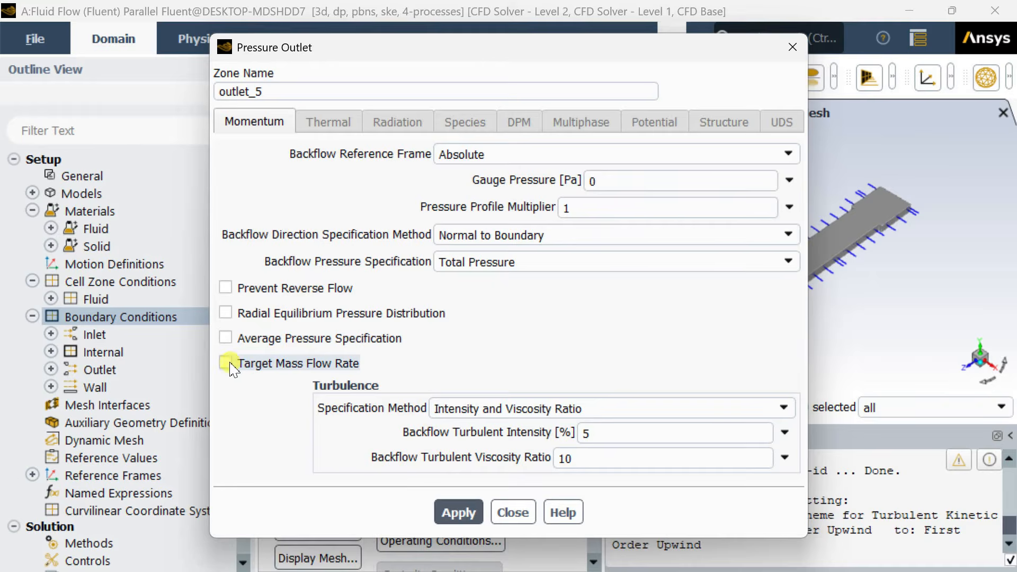
{"action": "left_click", "coordinate": [226, 363]}
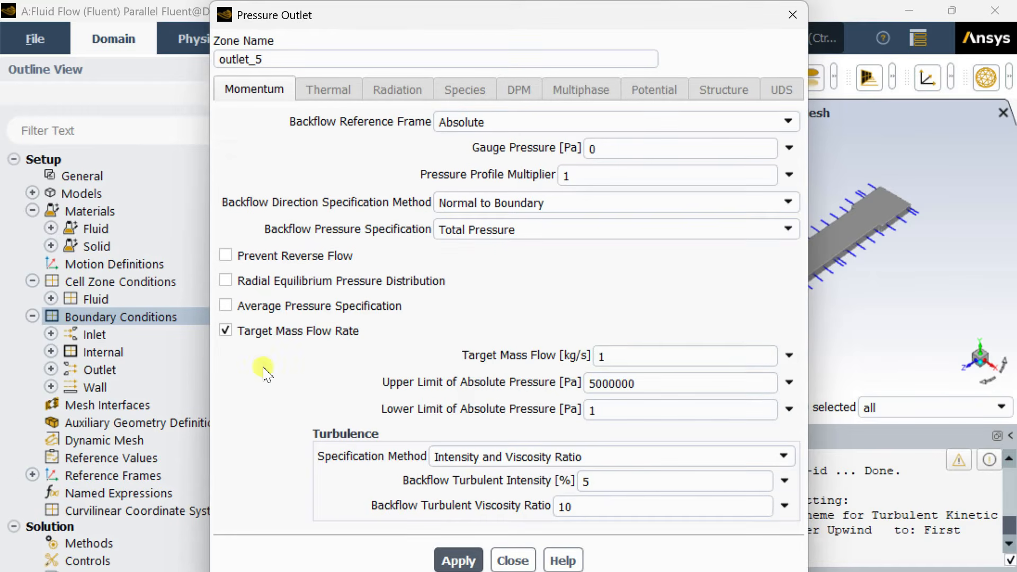
{"action": "left_click_drag", "start_coordinate": [623, 355], "coordinate": [567, 356]}
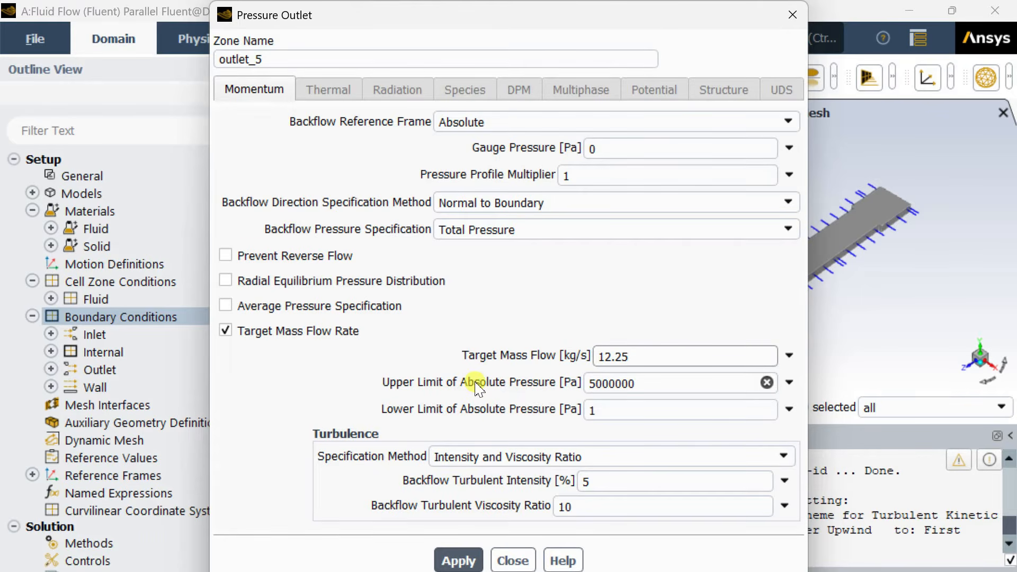
{"action": "left_click", "coordinate": [464, 560]}
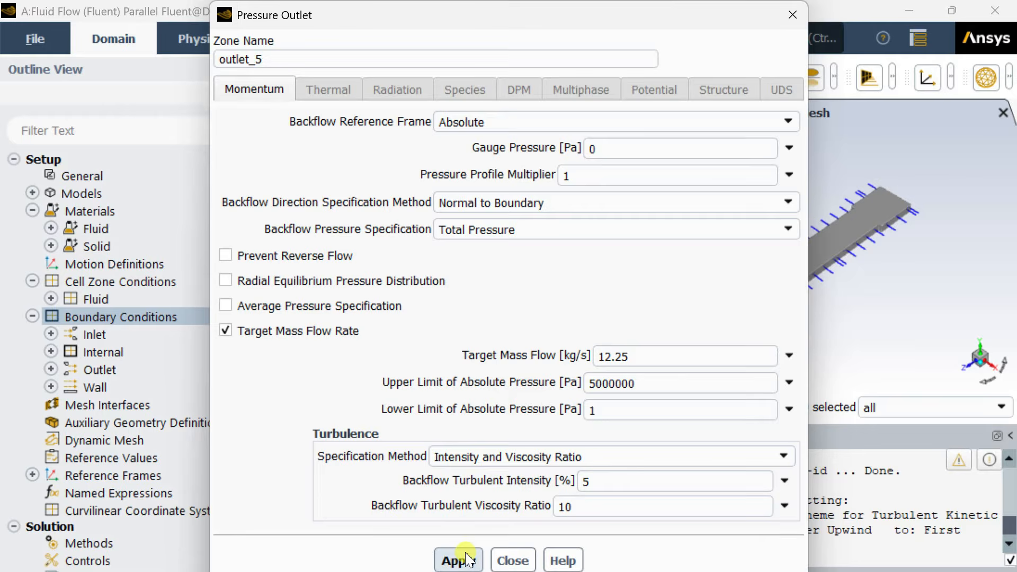
{"action": "left_click", "coordinate": [506, 560]}
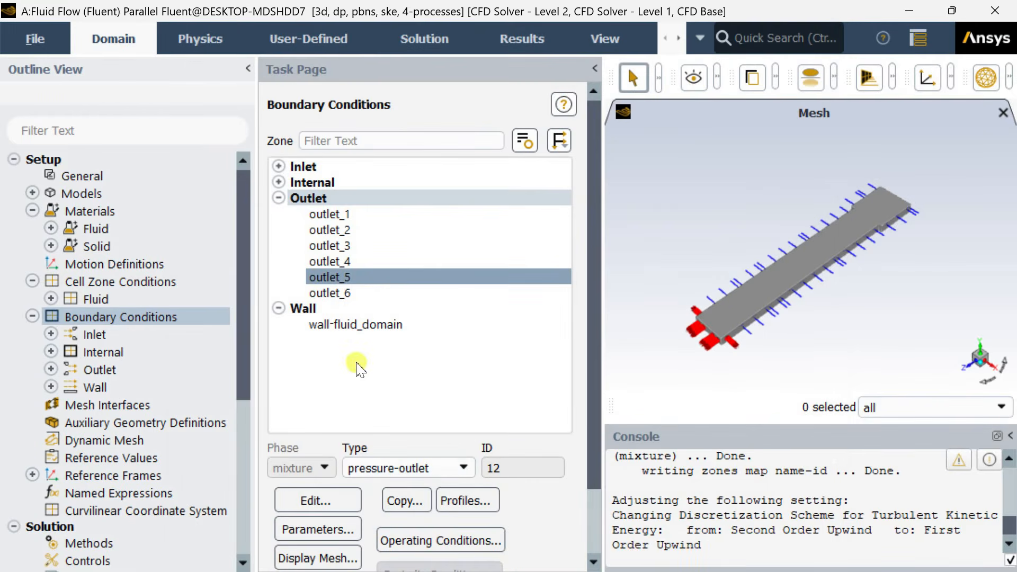
Step: Enable Target Mass Flow Rate on the outlet_6 pressure outlet and apply a target mass flow of 12.25 kg/s
{"action": "left_click", "coordinate": [333, 292]}
{"action": "left_click", "coordinate": [334, 501]}
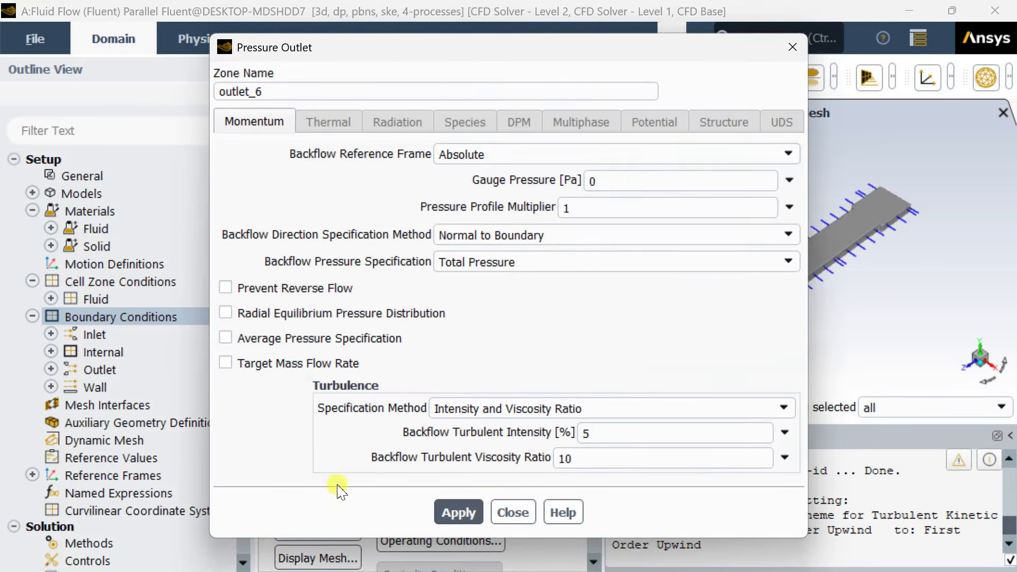
{"action": "left_click", "coordinate": [226, 363]}
{"action": "left_click", "coordinate": [562, 360]}
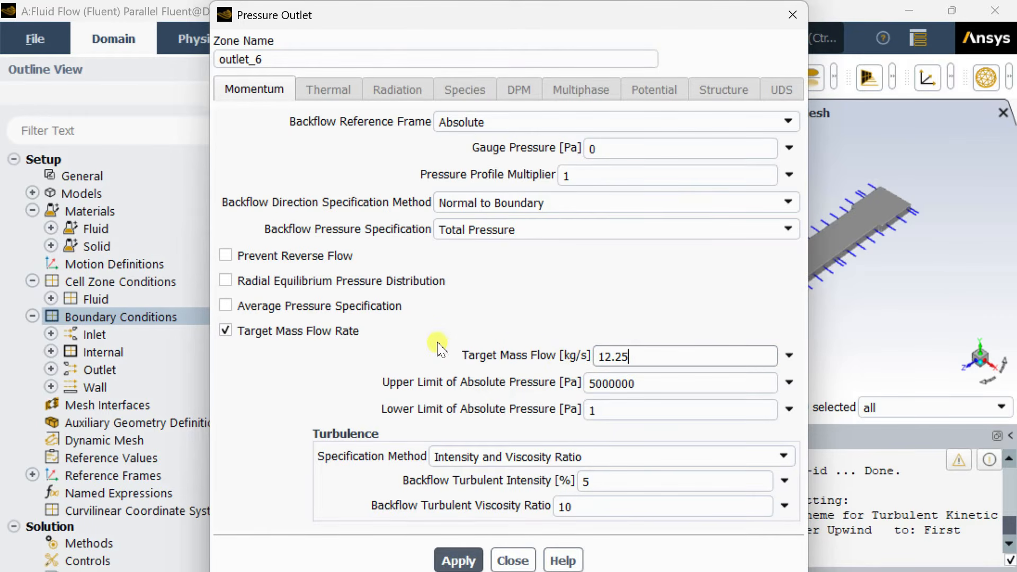
{"action": "left_click", "coordinate": [458, 556]}
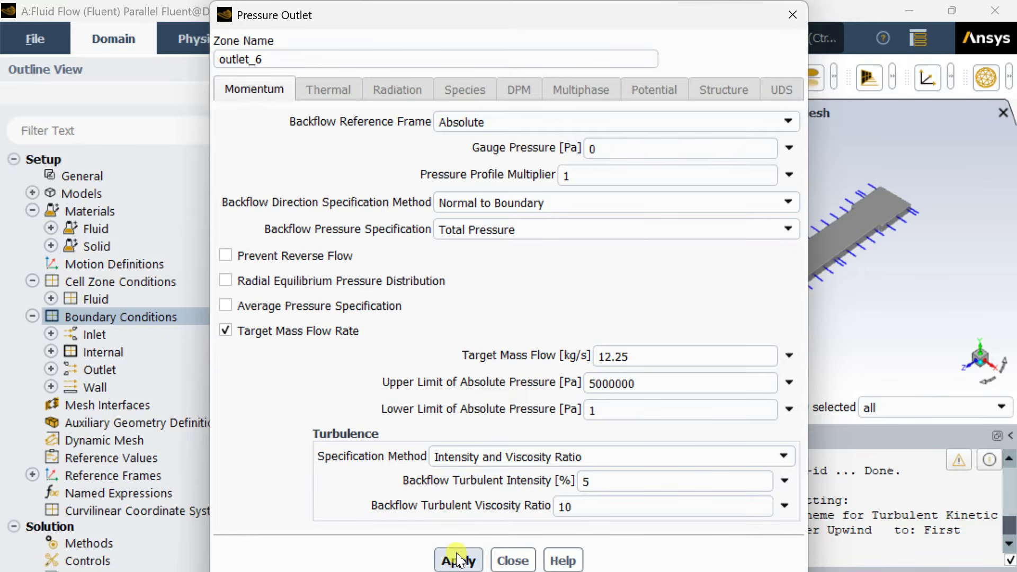
Step: Set the pressure-velocity coupling scheme to SIMPLEC and the gradient discretization to Green-Gauss Cell Based in the solution methods
{"action": "left_click", "coordinate": [509, 560]}
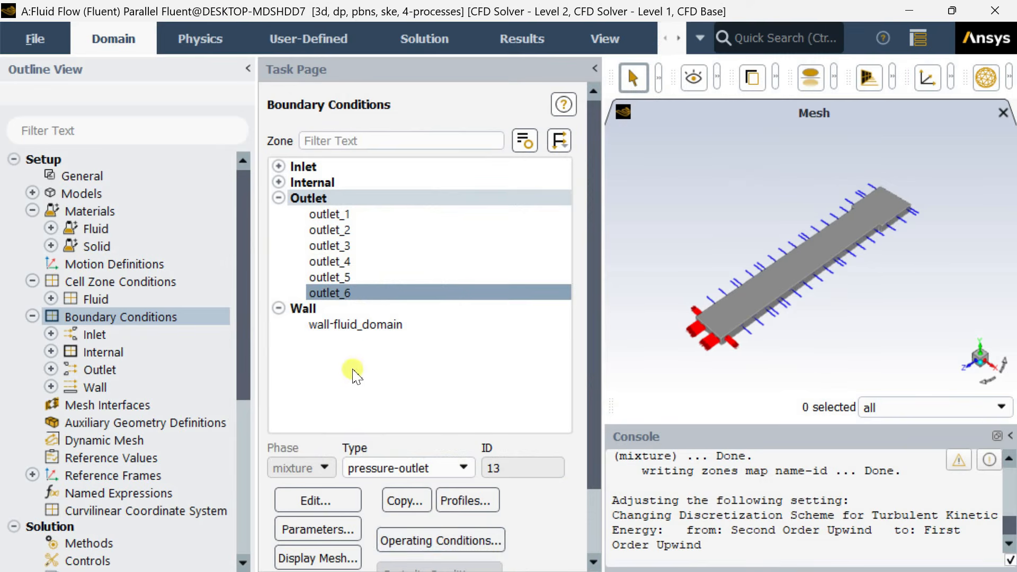
{"action": "scroll", "coordinate": [345, 339], "scroll_direction": "down", "scroll_amount": 3}
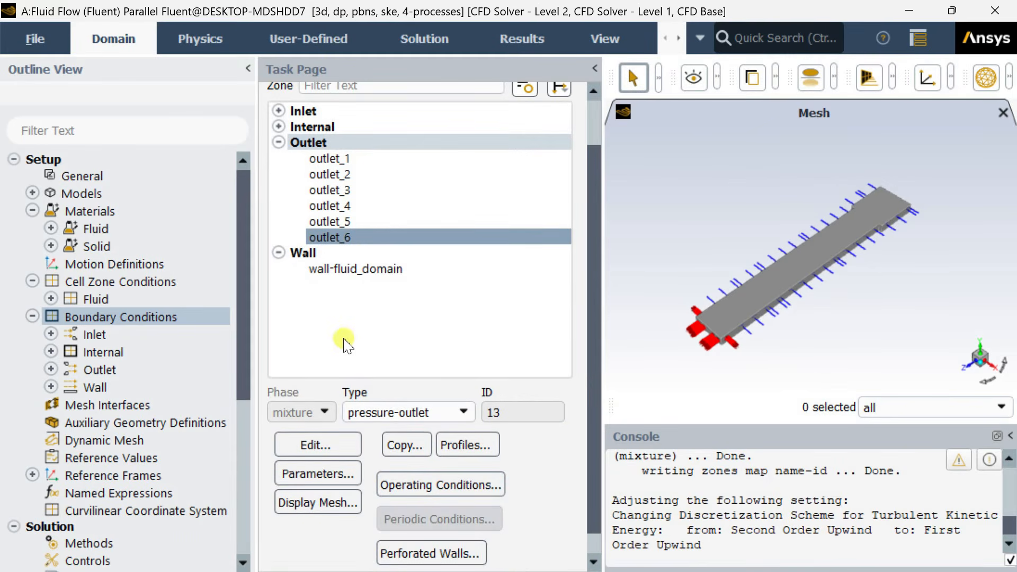
{"action": "left_click", "coordinate": [32, 316]}
{"action": "left_click", "coordinate": [33, 282]}
{"action": "left_click", "coordinate": [32, 211]}
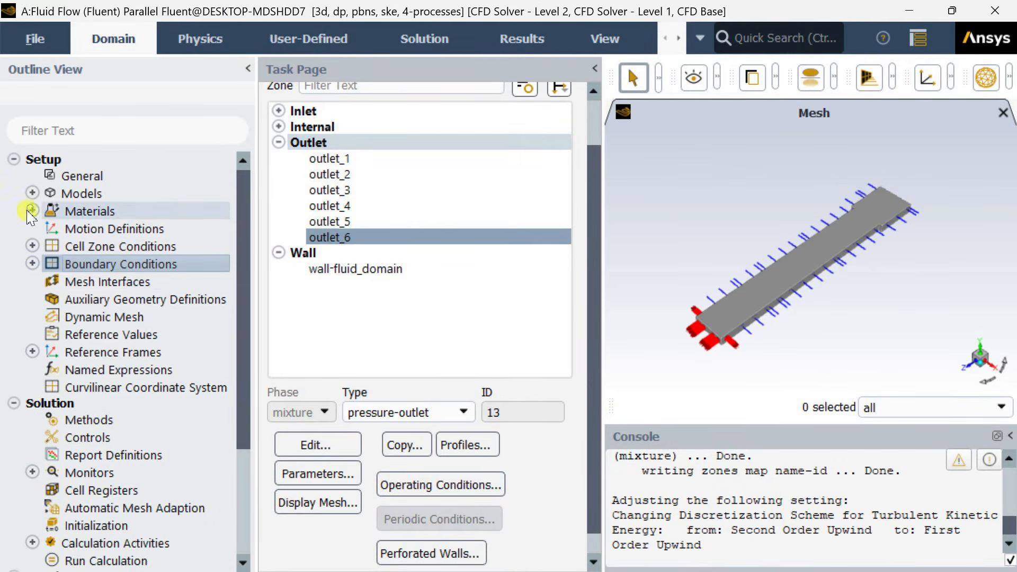
{"action": "scroll", "coordinate": [109, 337], "scroll_direction": "down", "scroll_amount": 1}
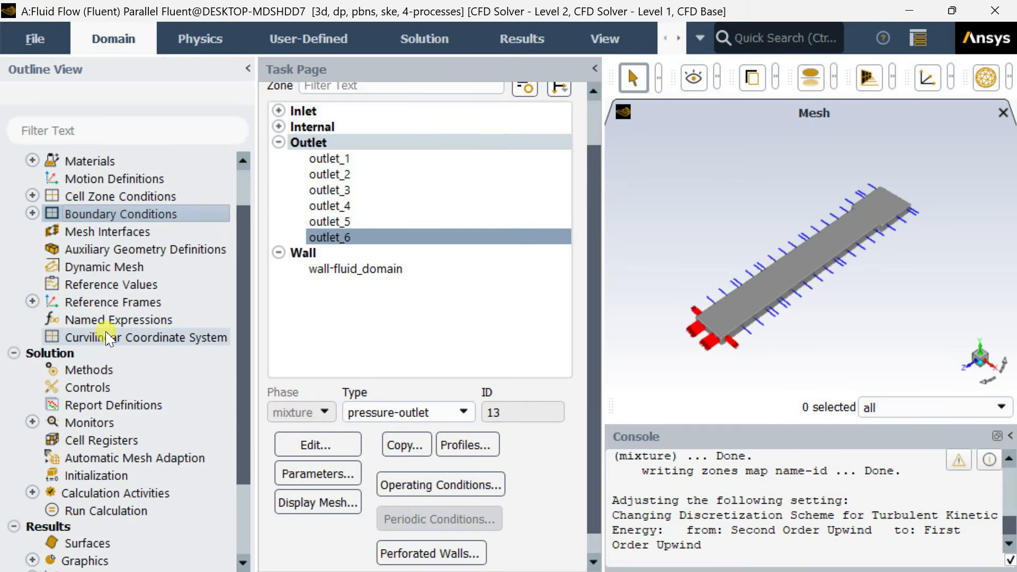
{"action": "left_click", "coordinate": [110, 370]}
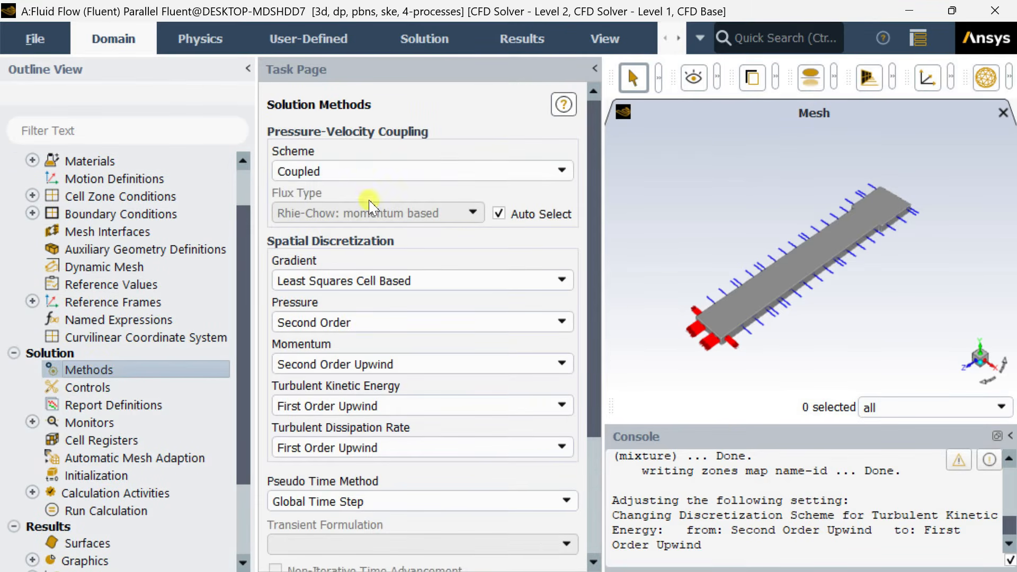
{"action": "left_click", "coordinate": [373, 171]}
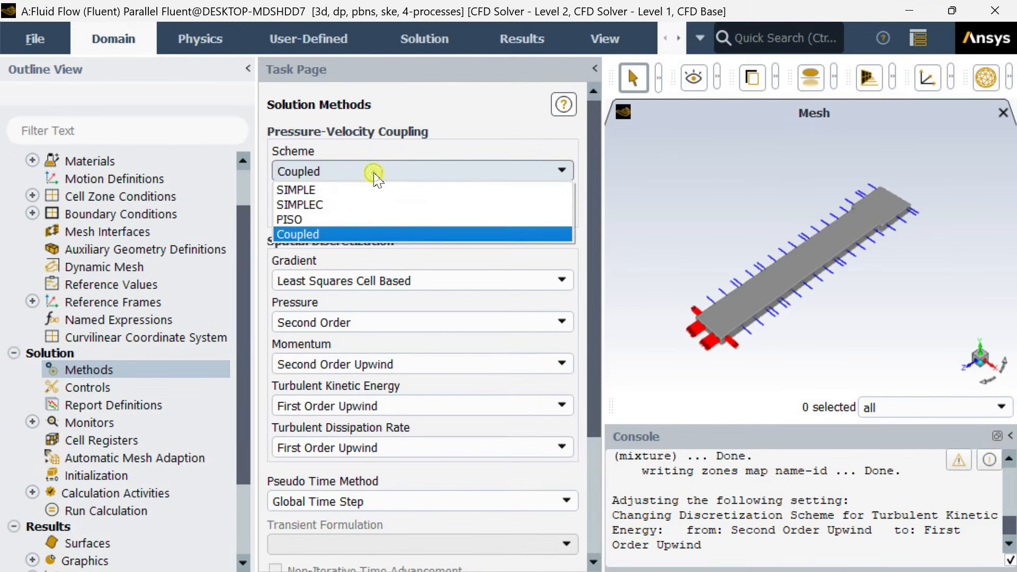
{"action": "left_click", "coordinate": [341, 205]}
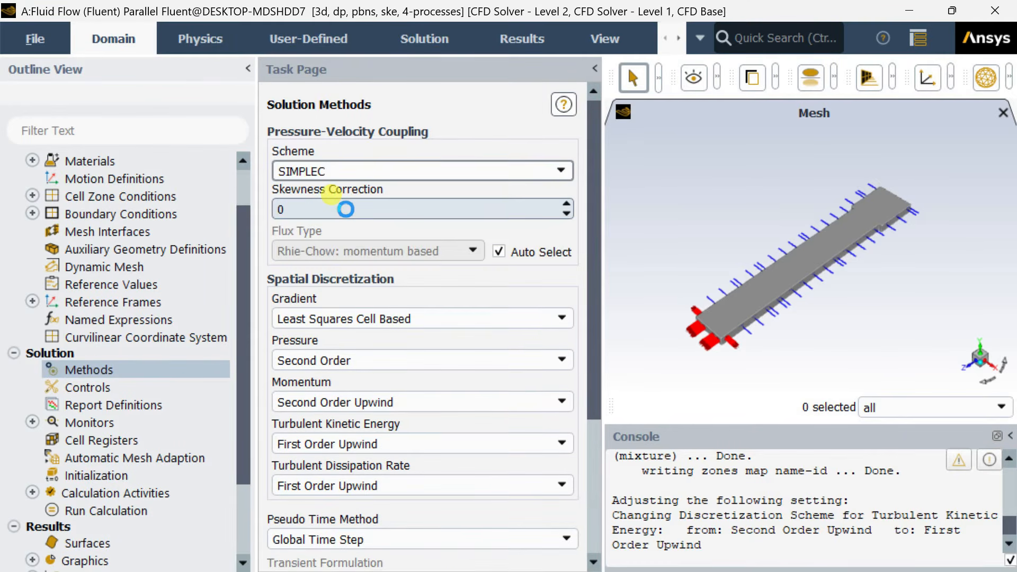
{"action": "left_click", "coordinate": [400, 319]}
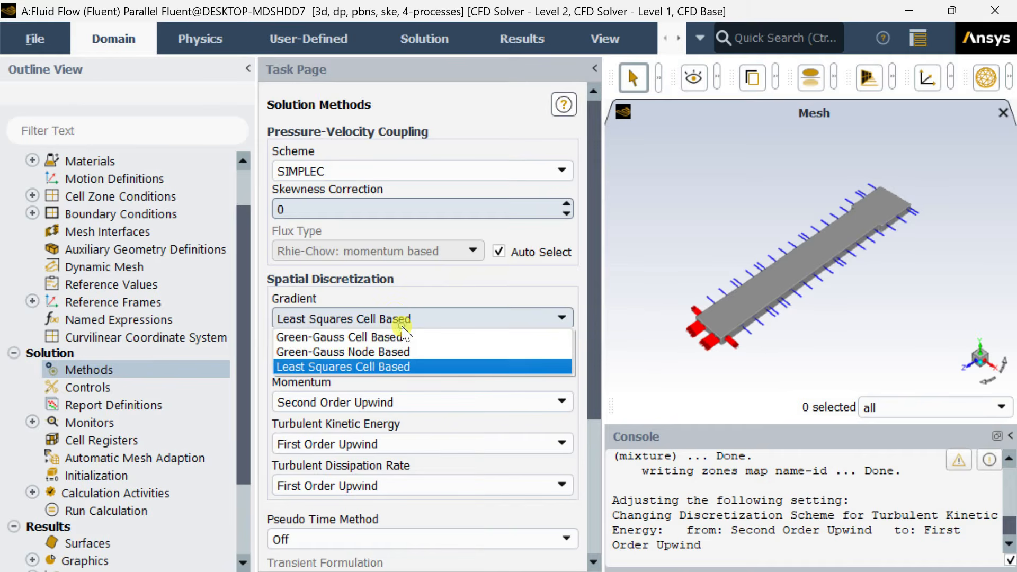
{"action": "left_click", "coordinate": [399, 339]}
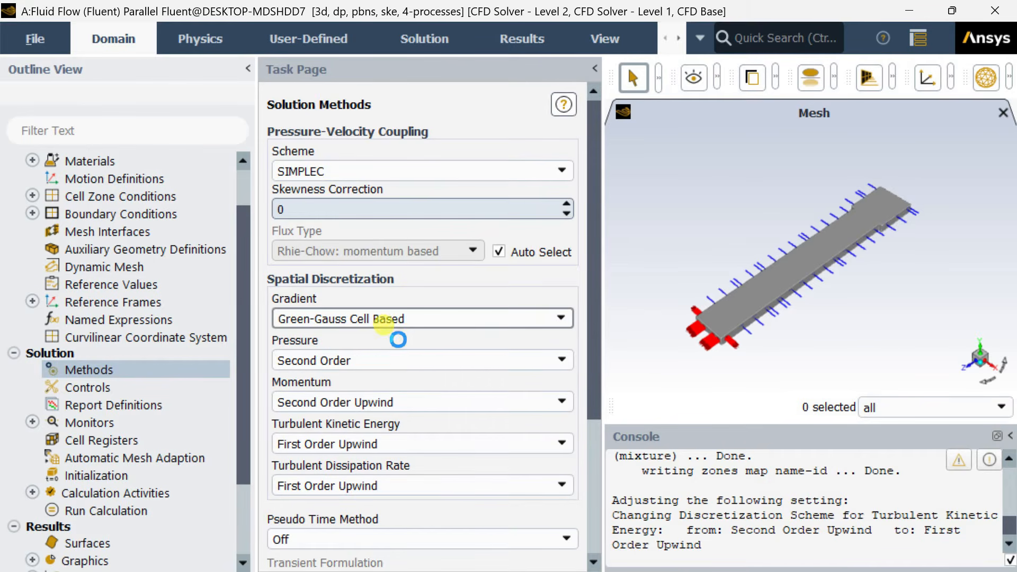
Step: Set the turbulent kinetic energy and turbulent dissipation rate discretizations to Second Order Upwind, keeping the pseudo time method Off
{"action": "left_click_drag", "start_coordinate": [590, 392], "coordinate": [594, 480]}
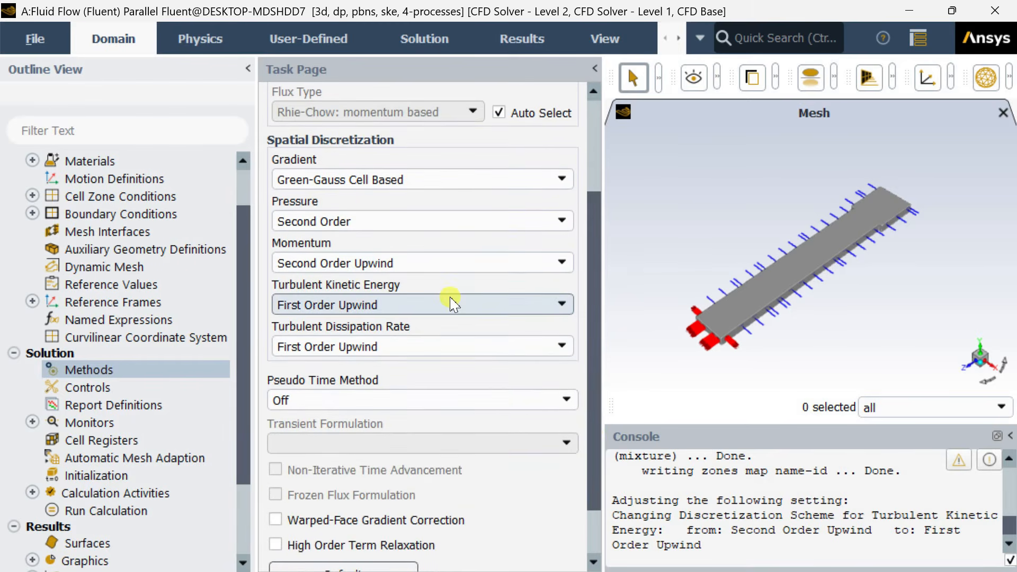
{"action": "left_click", "coordinate": [450, 303]}
{"action": "left_click", "coordinate": [448, 338]}
{"action": "left_click", "coordinate": [447, 348]}
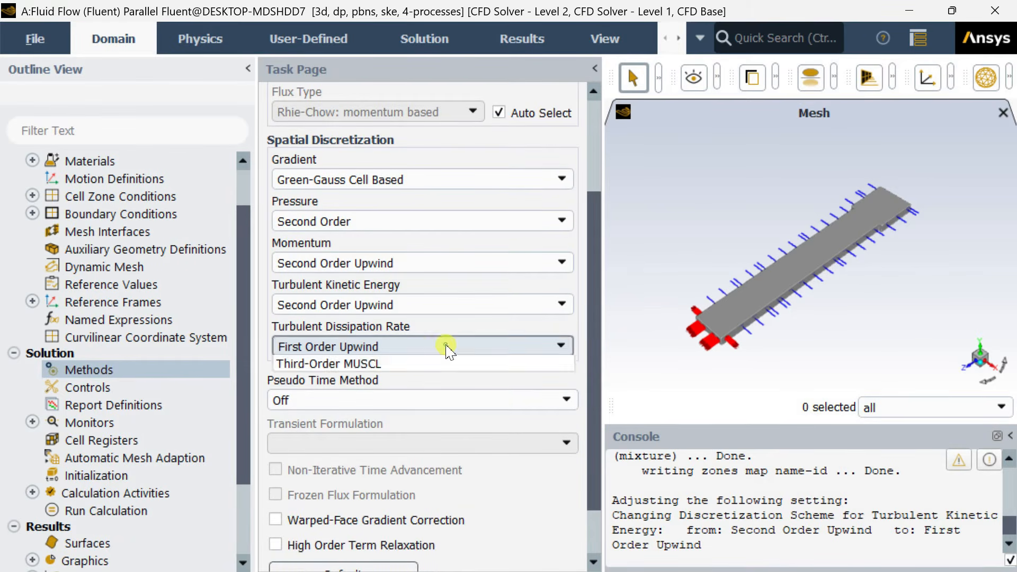
{"action": "left_click", "coordinate": [447, 376]}
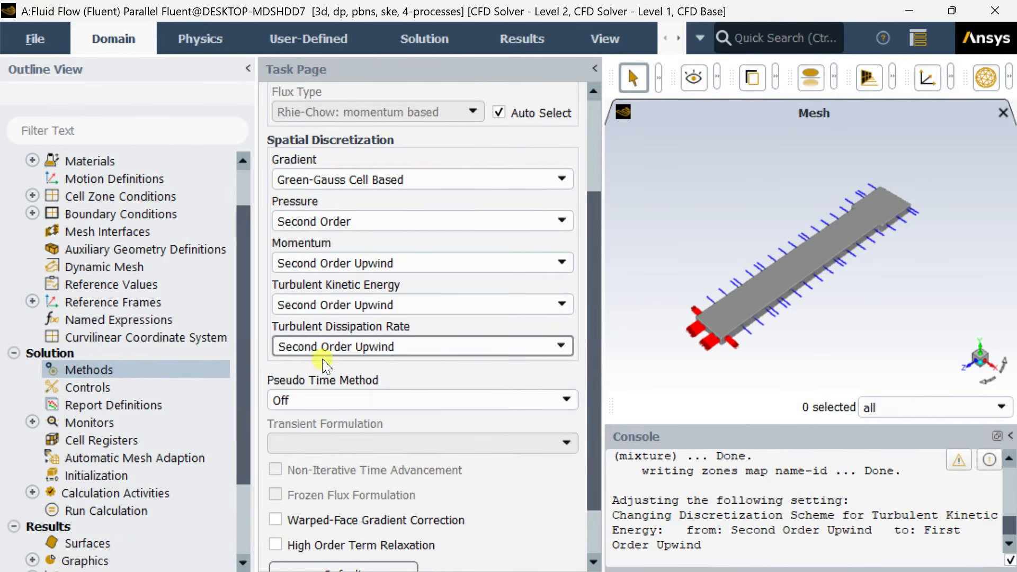
{"action": "left_click_drag", "start_coordinate": [591, 361], "coordinate": [437, 435]}
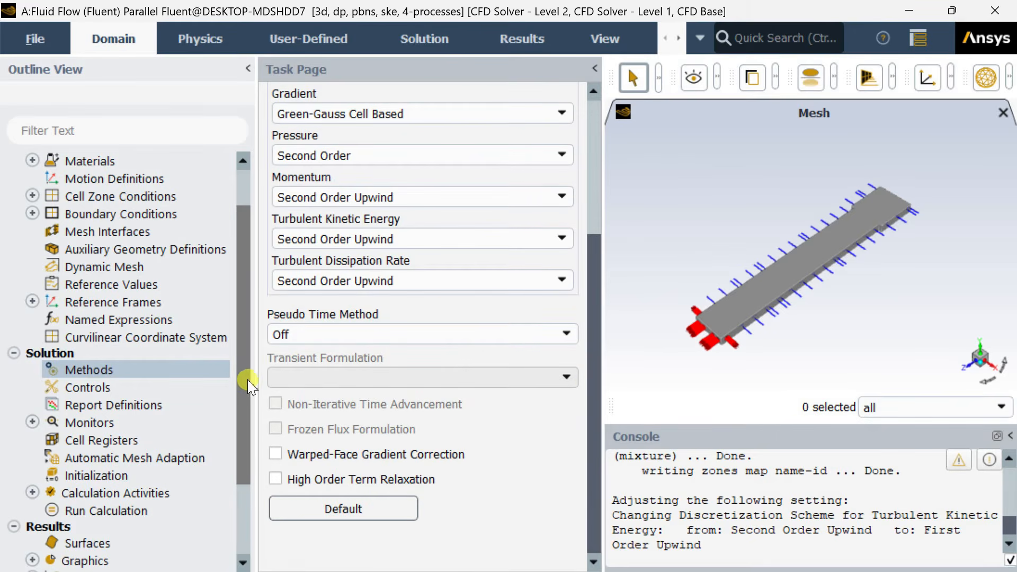
{"action": "left_click", "coordinate": [296, 335]}
{"action": "left_click", "coordinate": [297, 335]}
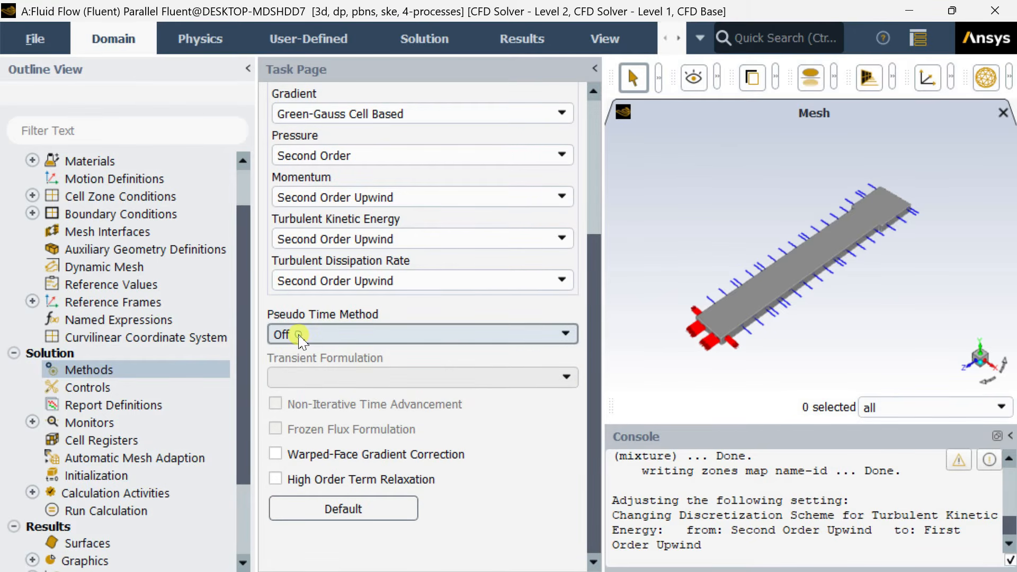
Step: Set the absolute convergence criteria of the epsilon and k residuals to 1e-6 in the residual monitors
{"action": "double_click", "coordinate": [104, 423]}
{"action": "left_click", "coordinate": [104, 439]}
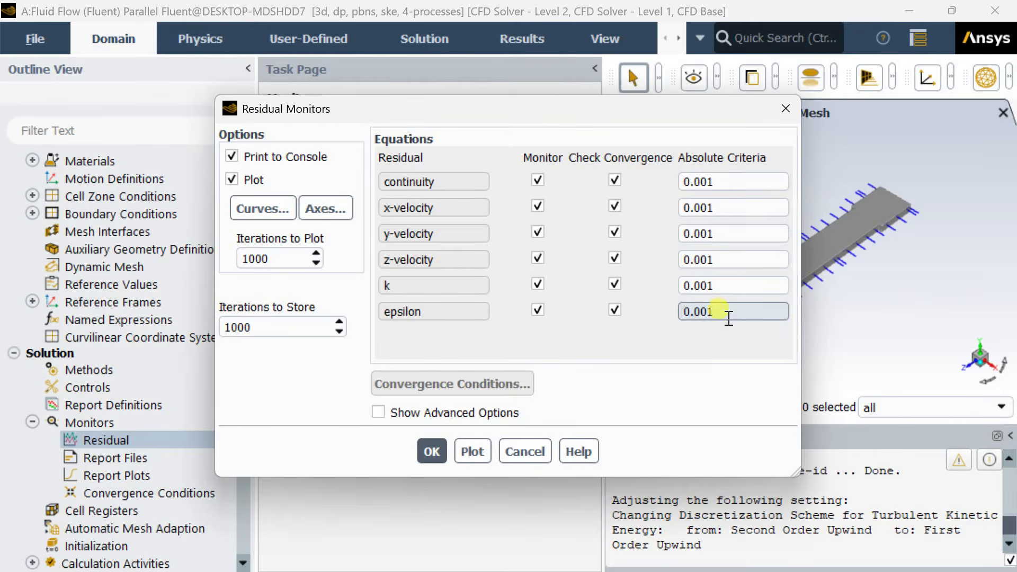
{"action": "double_click", "coordinate": [719, 316]}
{"action": "type", "text": "1"}
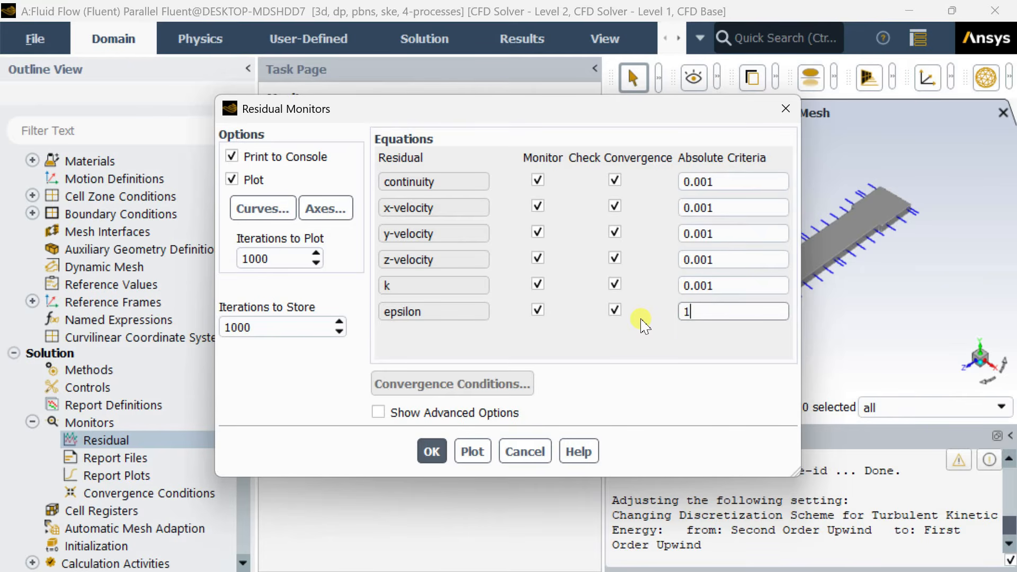
{"action": "type", "text": "e-6"}
{"action": "double_click", "coordinate": [715, 313]}
{"action": "key", "text": "ctrl+c"}
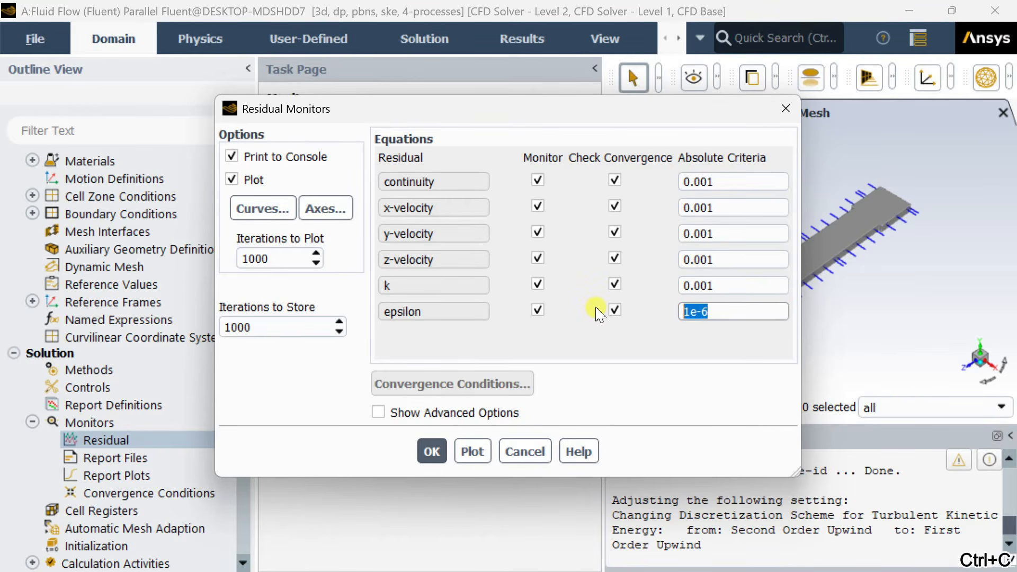
{"action": "double_click", "coordinate": [755, 286]}
{"action": "key", "text": "ctrl+v"}
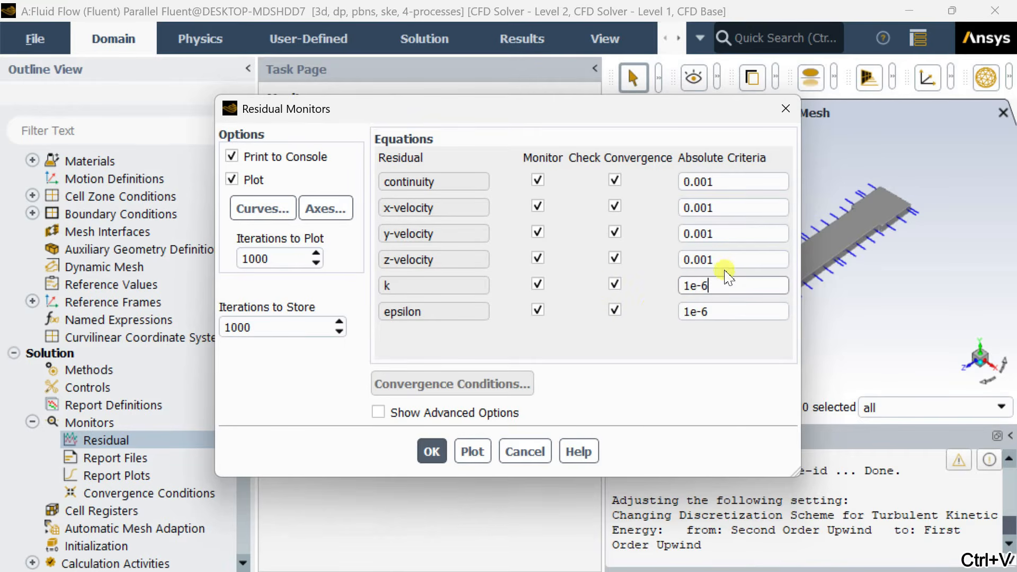
Step: Set the absolute criteria of the z-, y- and x-velocity and continuity residuals to 1e-6 and accept the monitor settings
{"action": "double_click", "coordinate": [720, 258]}
{"action": "key", "text": "ctrl+v"}
{"action": "left_click_drag", "start_coordinate": [707, 235], "coordinate": [622, 237]}
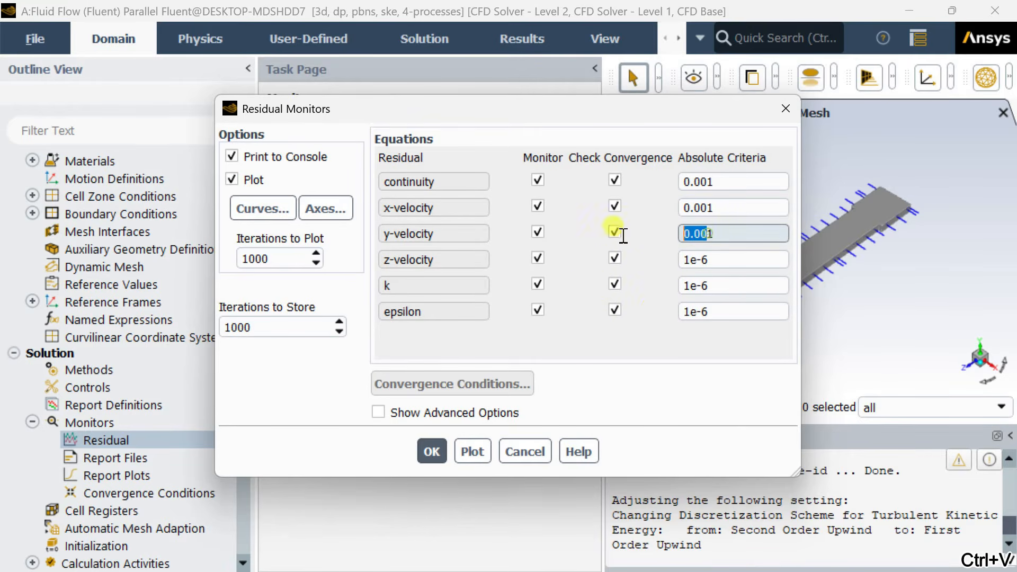
{"action": "double_click", "coordinate": [725, 234]}
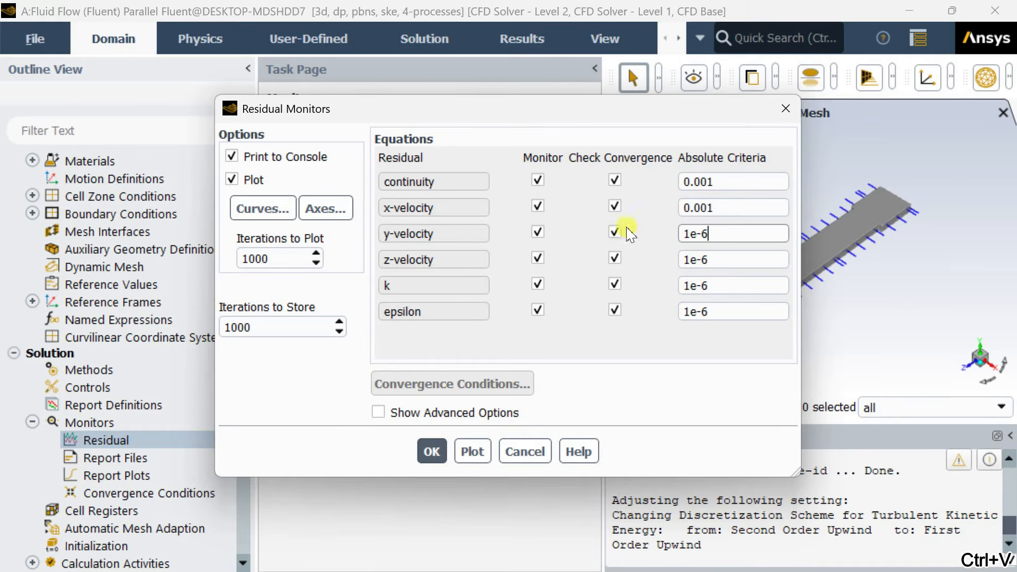
{"action": "left_click_drag", "start_coordinate": [737, 208], "coordinate": [618, 208]}
{"action": "key", "text": "ctrl+v"}
{"action": "left_click_drag", "start_coordinate": [723, 182], "coordinate": [636, 178]}
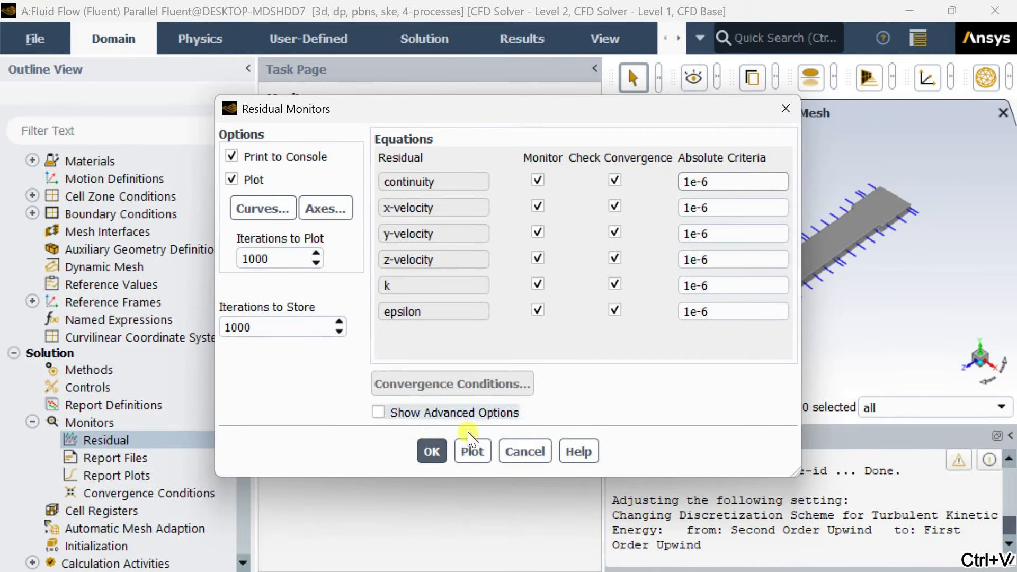
{"action": "left_click", "coordinate": [431, 452]}
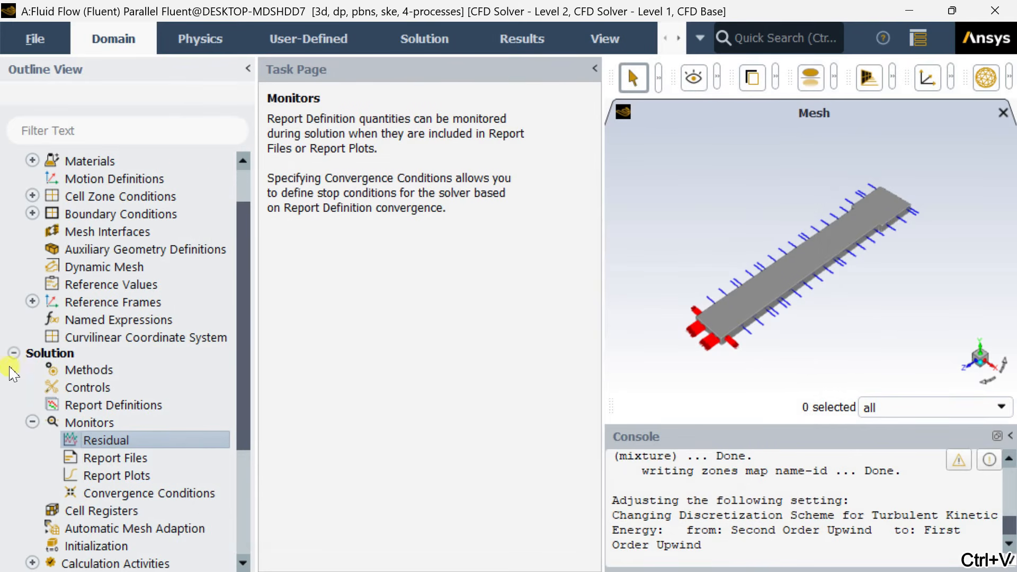
Step: Initialize the solution with Hybrid Initialization
{"action": "scroll", "coordinate": [53, 435], "scroll_direction": "down", "scroll_amount": 1}
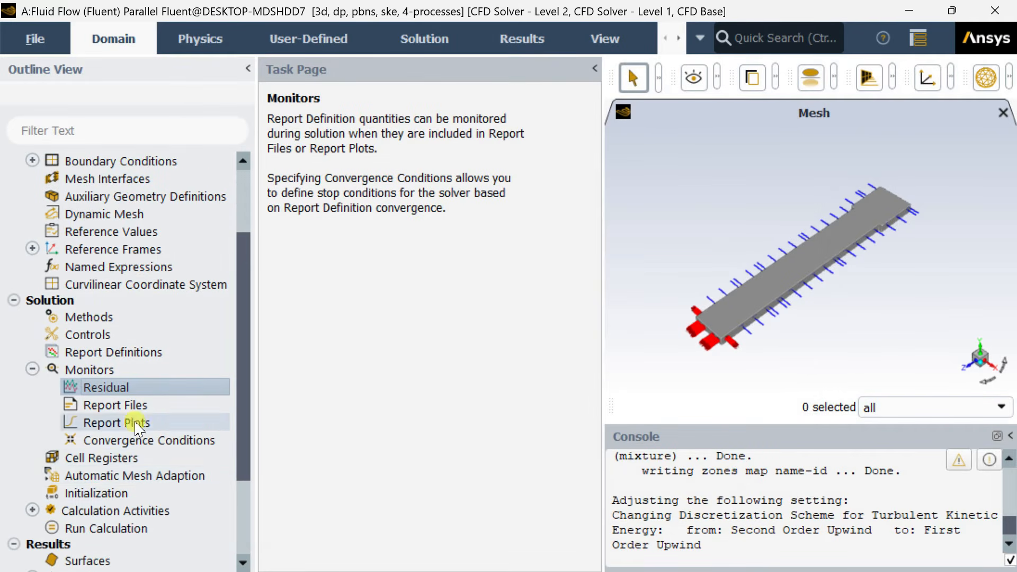
{"action": "scroll", "coordinate": [104, 453], "scroll_direction": "down", "scroll_amount": 1}
{"action": "left_click", "coordinate": [102, 445]}
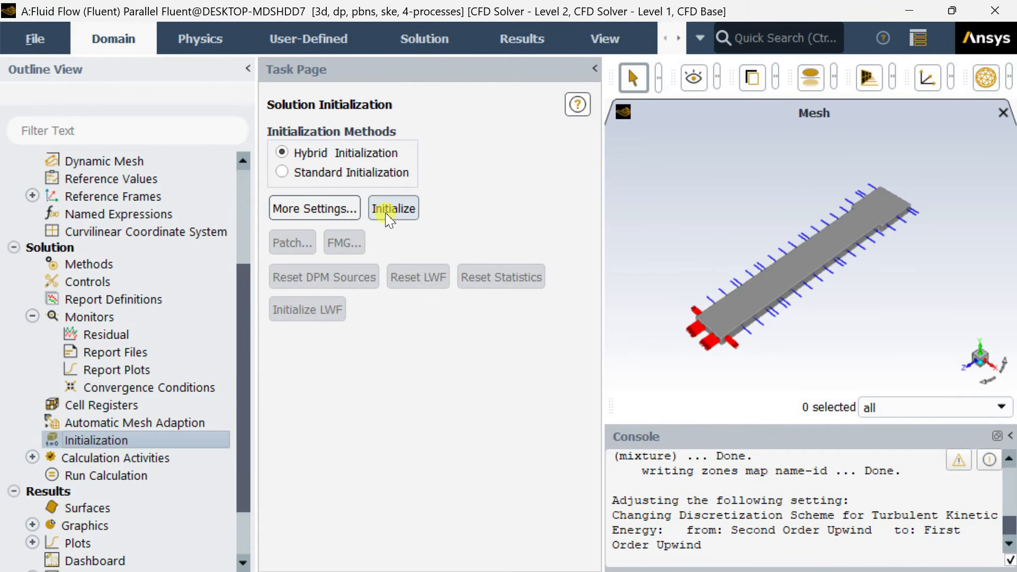
{"action": "left_click", "coordinate": [389, 212]}
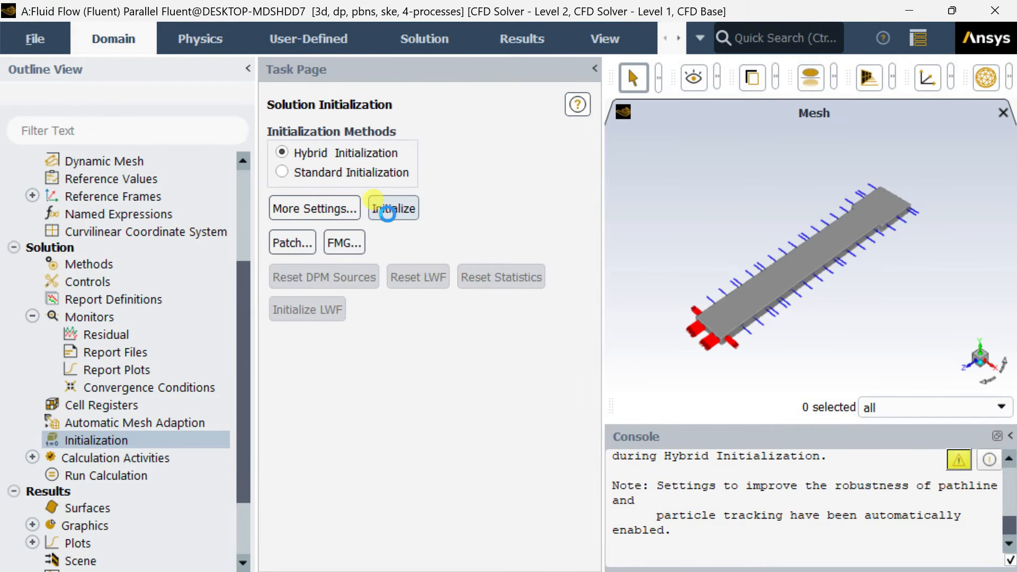
Step: Run the calculation for 1000 iterations and display the scaled residuals plot once it completes
{"action": "scroll", "coordinate": [119, 424], "scroll_direction": "down", "scroll_amount": 1}
{"action": "left_click", "coordinate": [117, 424]}
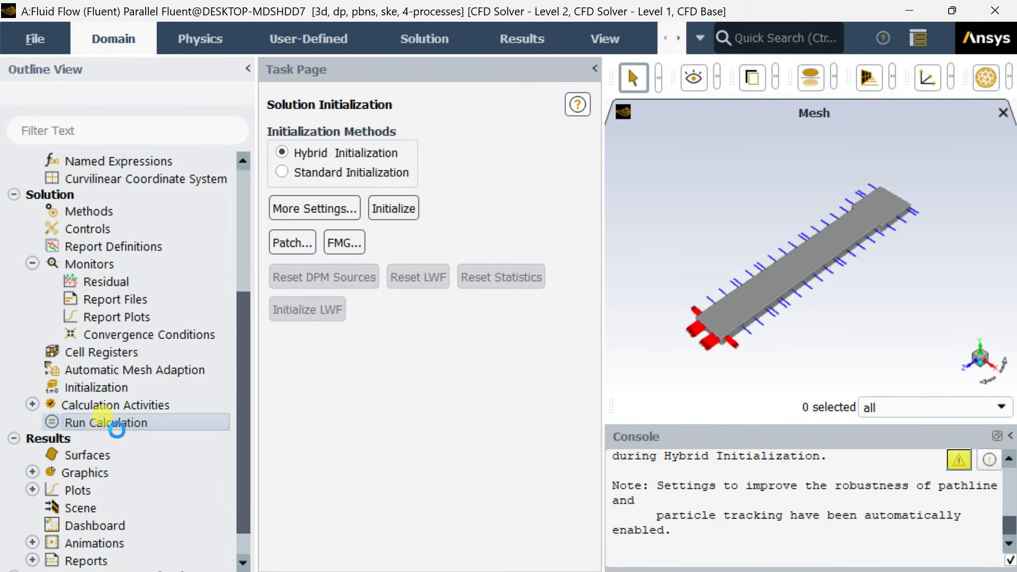
{"action": "double_click", "coordinate": [339, 215]}
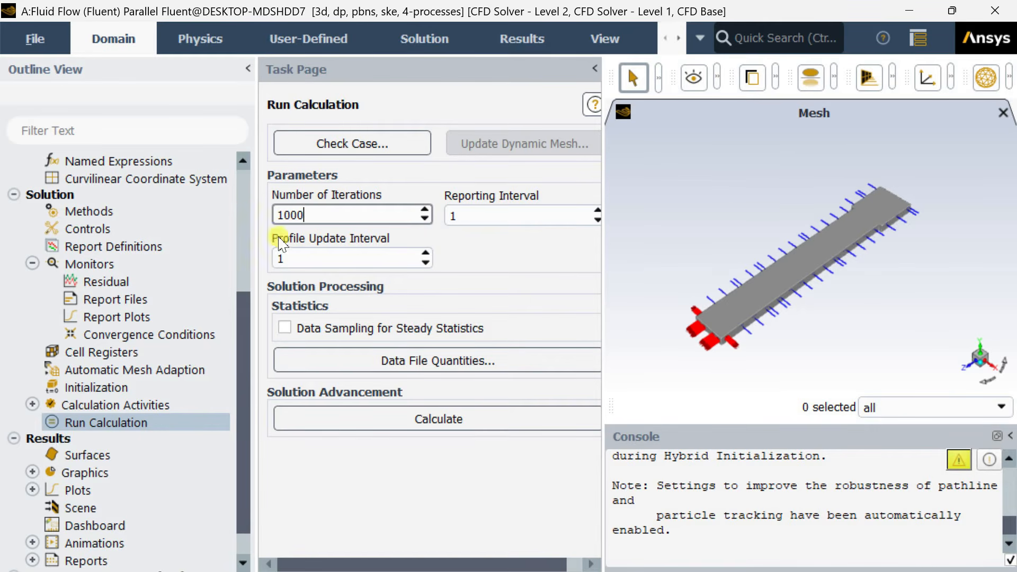
{"action": "left_click", "coordinate": [378, 420]}
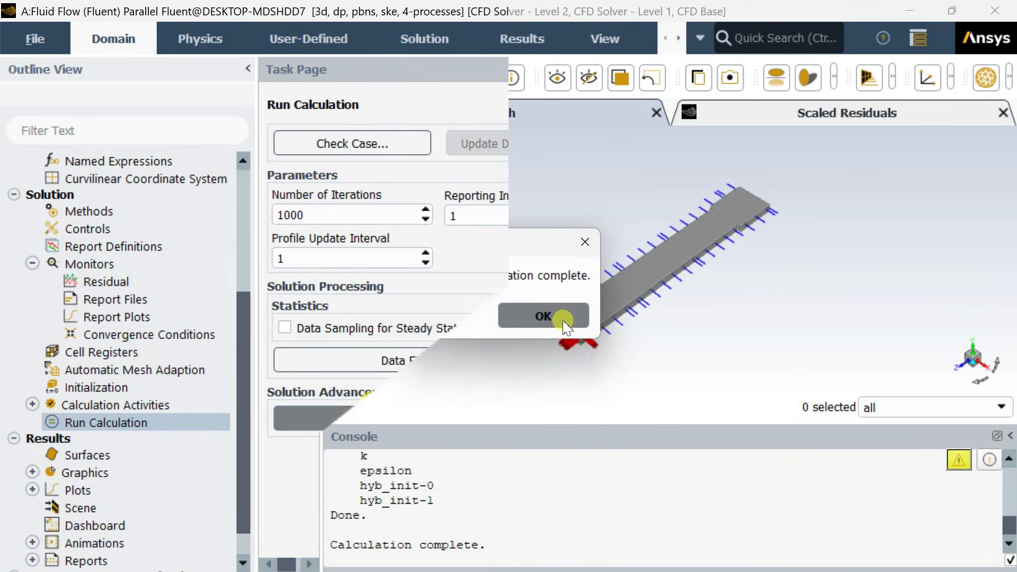
{"action": "left_click", "coordinate": [565, 321]}
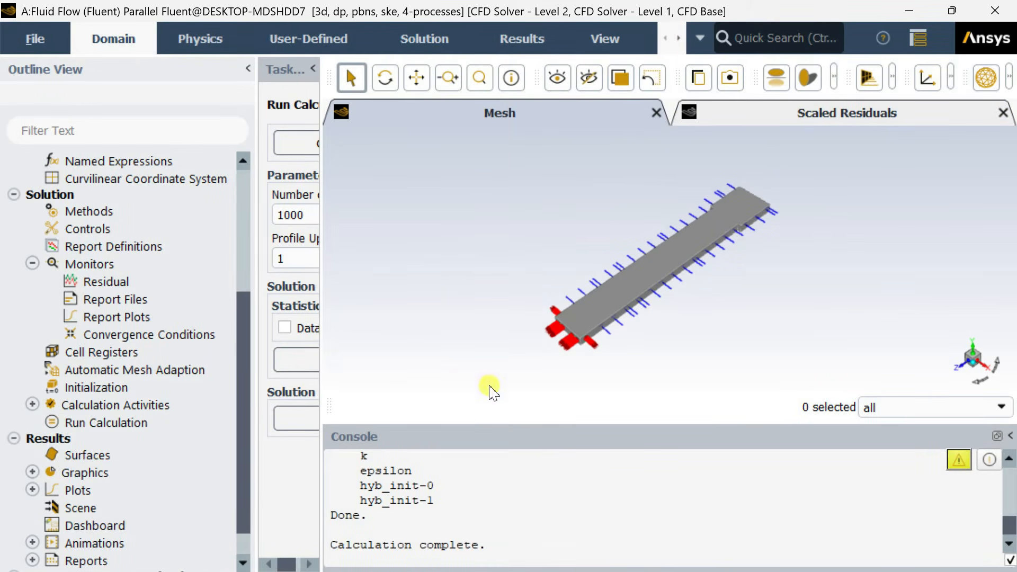
{"action": "left_click", "coordinate": [797, 114]}
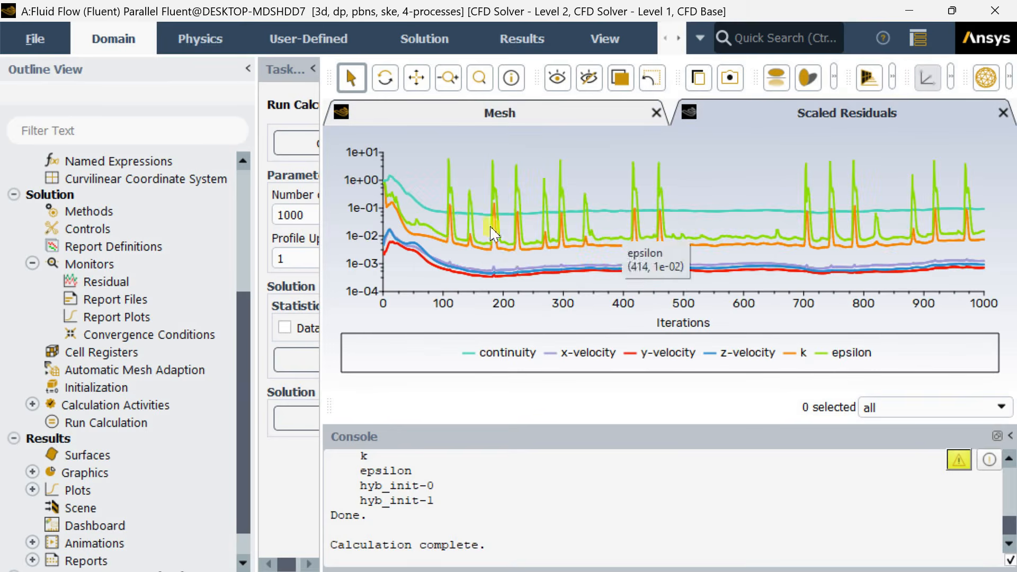
{"action": "left_click_drag", "start_coordinate": [322, 209], "coordinate": [565, 214]}
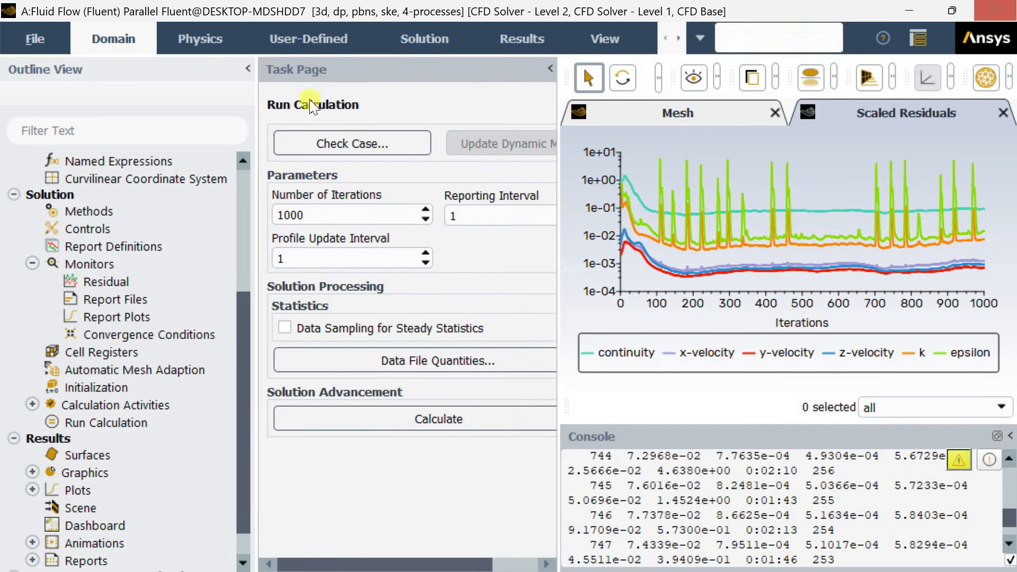
Step: Save the project and quit Fluent to return to the Workbench project
{"action": "left_click", "coordinate": [27, 45]}
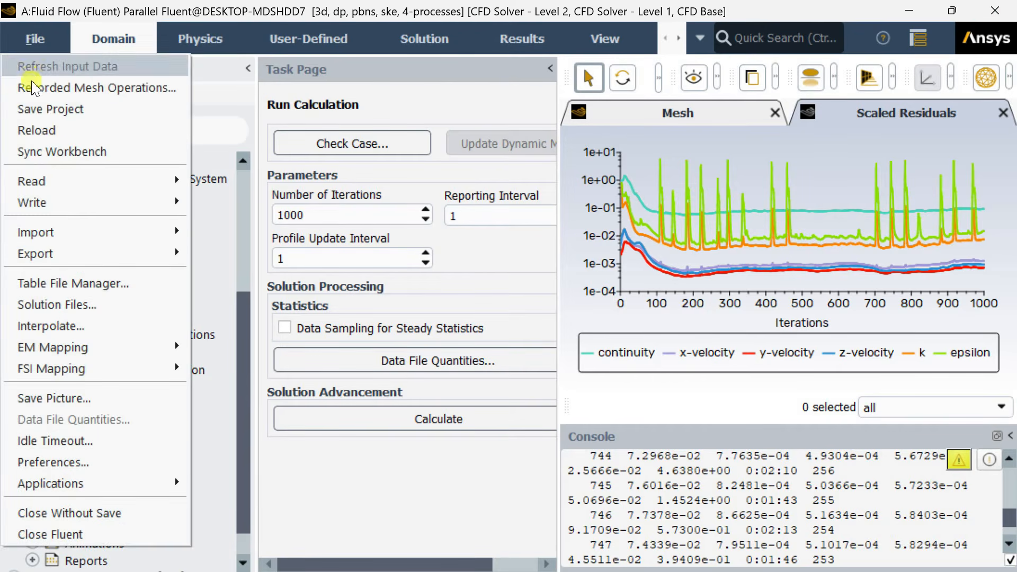
{"action": "left_click", "coordinate": [39, 109]}
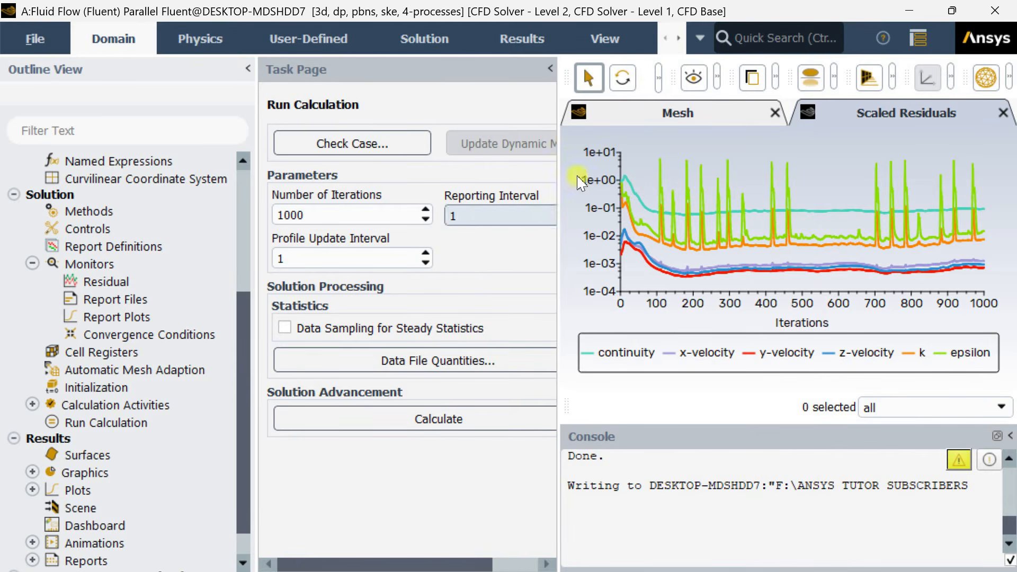
{"action": "left_click", "coordinate": [1013, 13]}
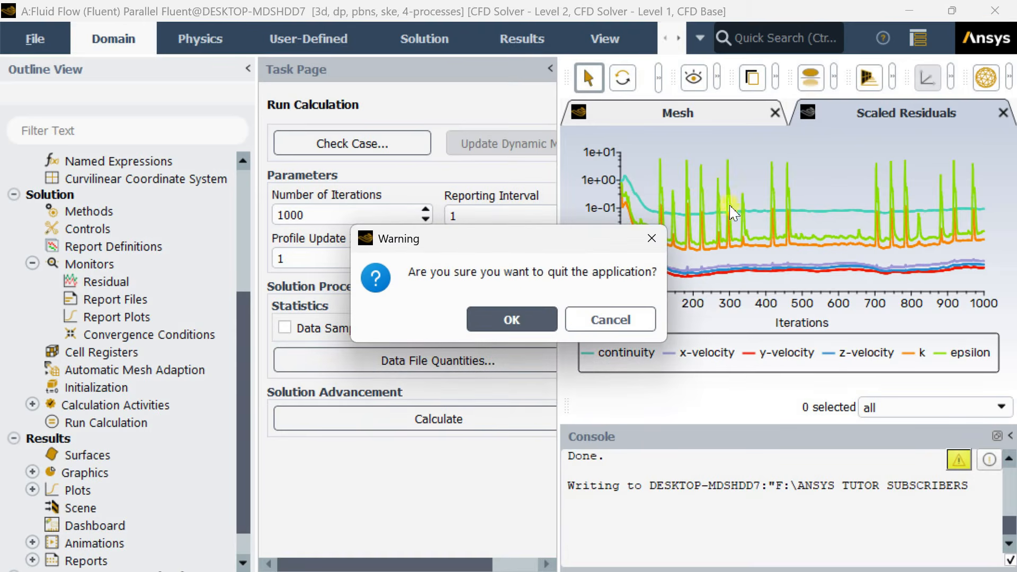
{"action": "left_click", "coordinate": [524, 320]}
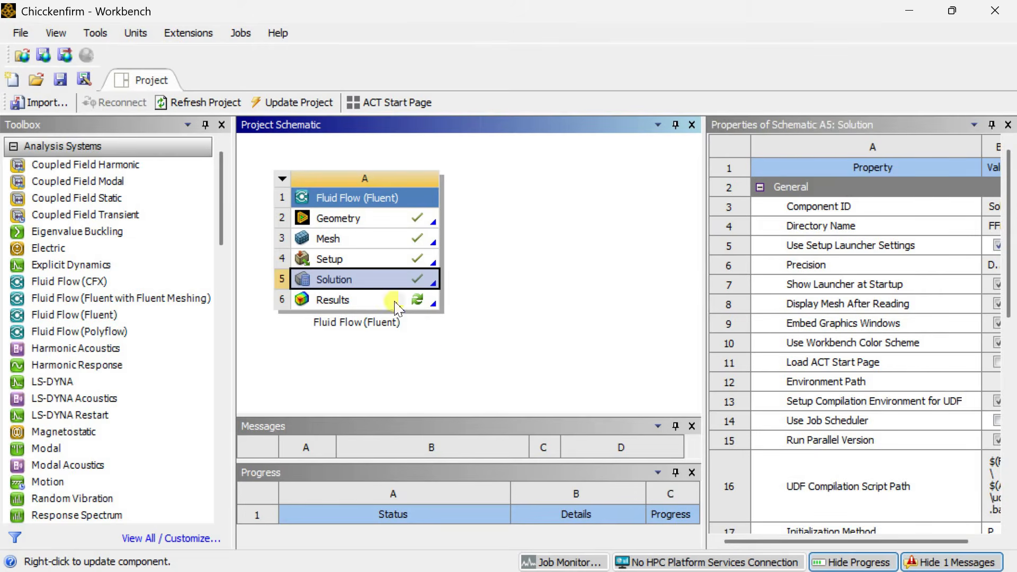
Step: Open the Results cell of the Fluid Flow (Fluent) system in CFD-Post
{"action": "left_click", "coordinate": [395, 301]}
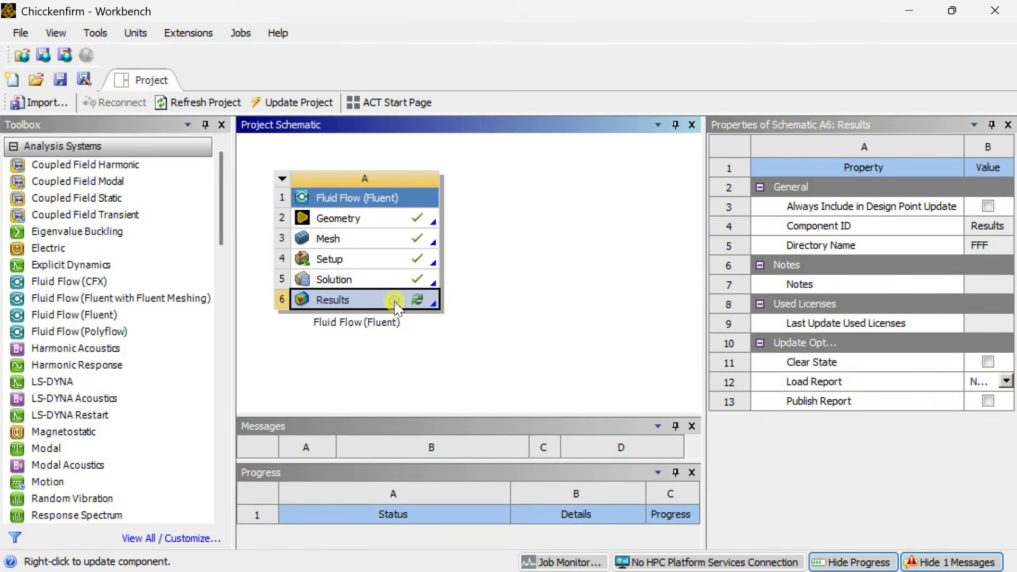
{"action": "right_click", "coordinate": [396, 306]}
{"action": "left_click", "coordinate": [441, 277]}
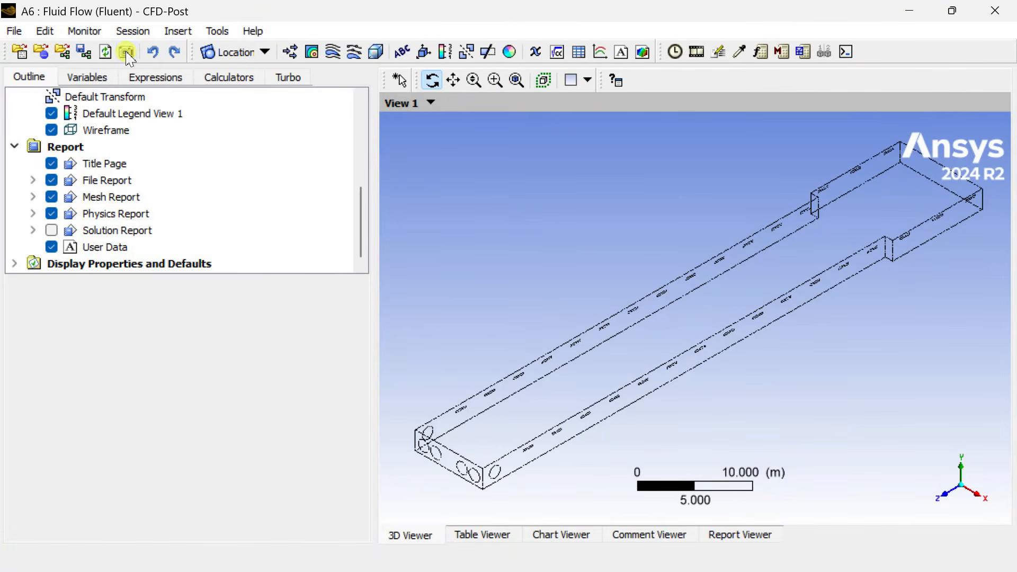
Step: Insert a 3D streamline starting from inlet_vent_1 and inlet_vent_2 with 100 equally spaced points, and generate it
{"action": "left_click", "coordinate": [332, 53]}
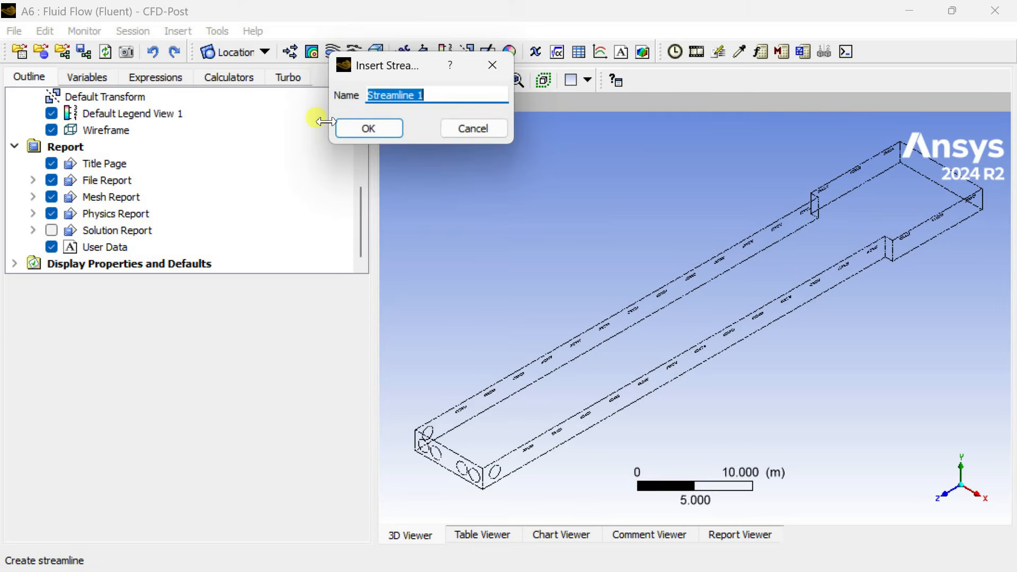
{"action": "left_click", "coordinate": [365, 129]}
{"action": "left_click", "coordinate": [115, 401]}
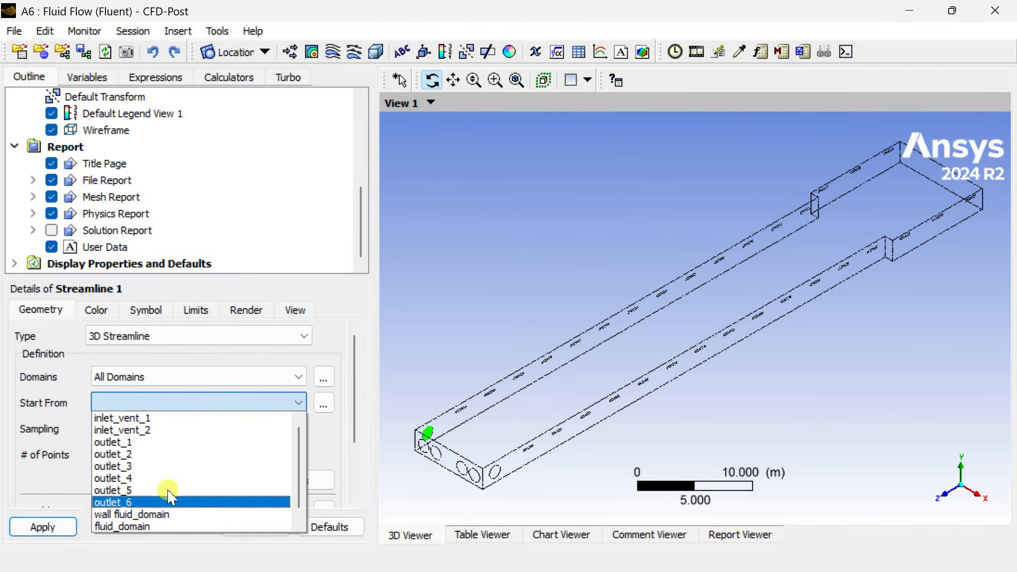
{"action": "left_click", "coordinate": [170, 417]}
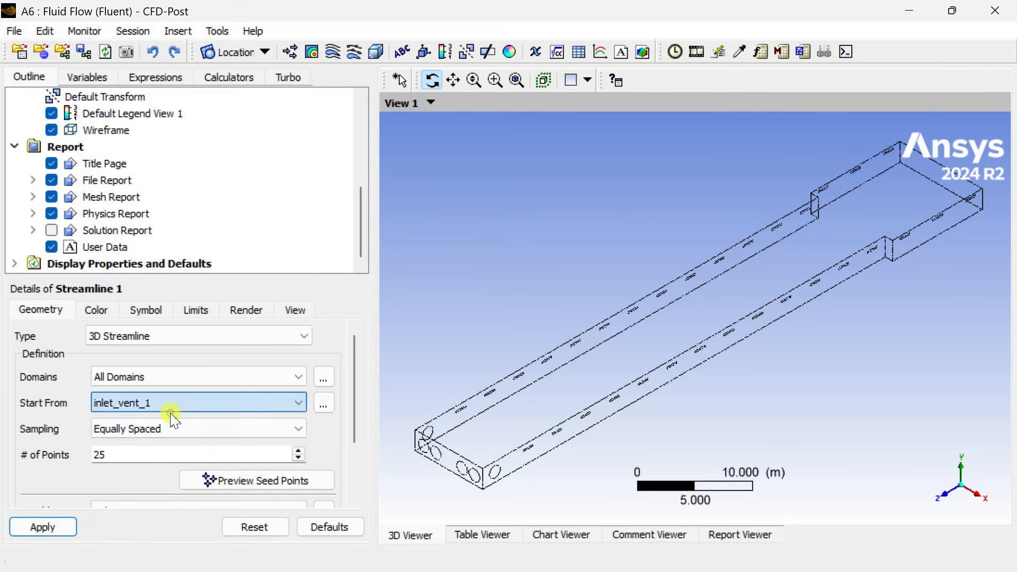
{"action": "left_click", "coordinate": [324, 403]}
{"action": "left_click", "coordinate": [527, 101], "text": "ctrl"}
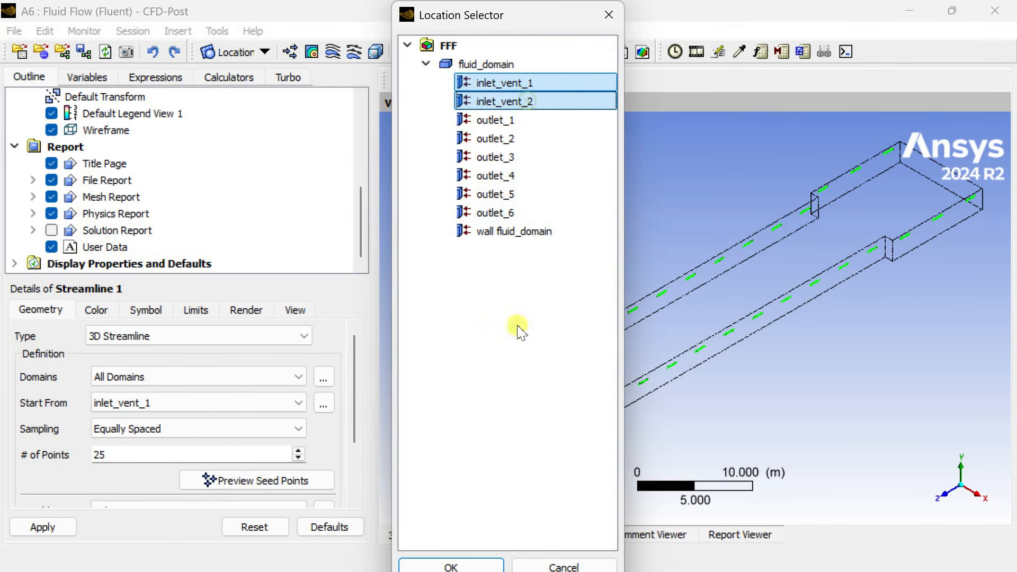
{"action": "left_click", "coordinate": [475, 566]}
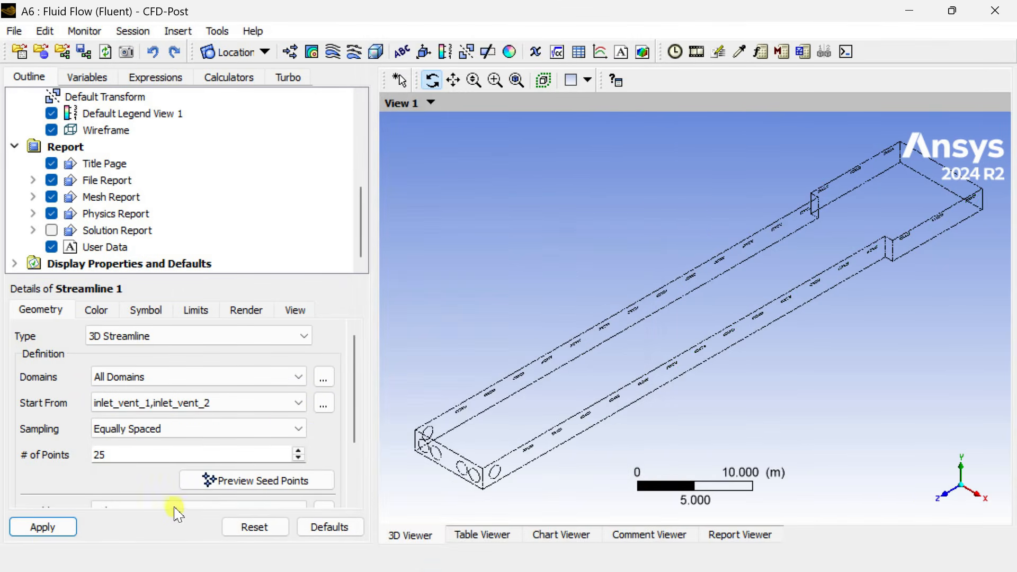
{"action": "left_click_drag", "start_coordinate": [125, 454], "coordinate": [65, 454]}
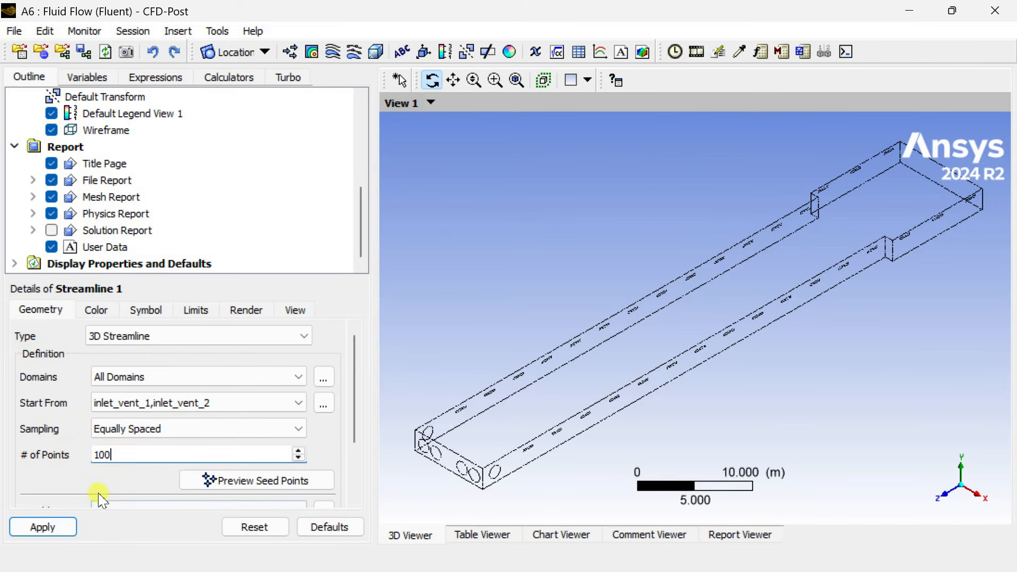
{"action": "left_click", "coordinate": [46, 527]}
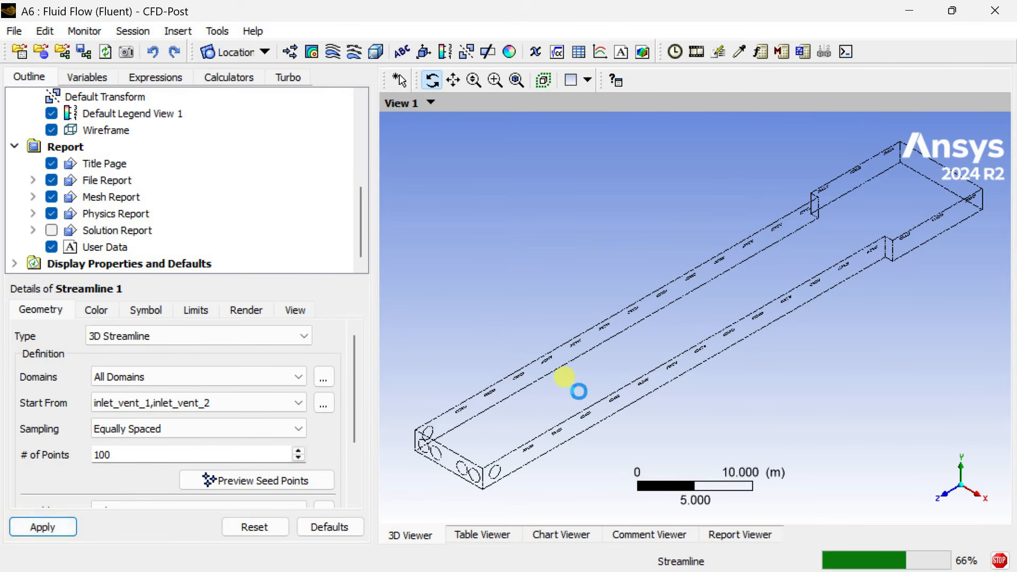
Step: Examine the velocity streamlines along the channel, from the wider end section to the end with the circular outlets
{"action": "left_click_drag", "start_coordinate": [579, 393], "coordinate": [786, 269]}
{"action": "scroll", "coordinate": [790, 251], "scroll_direction": "up", "scroll_amount": 6}
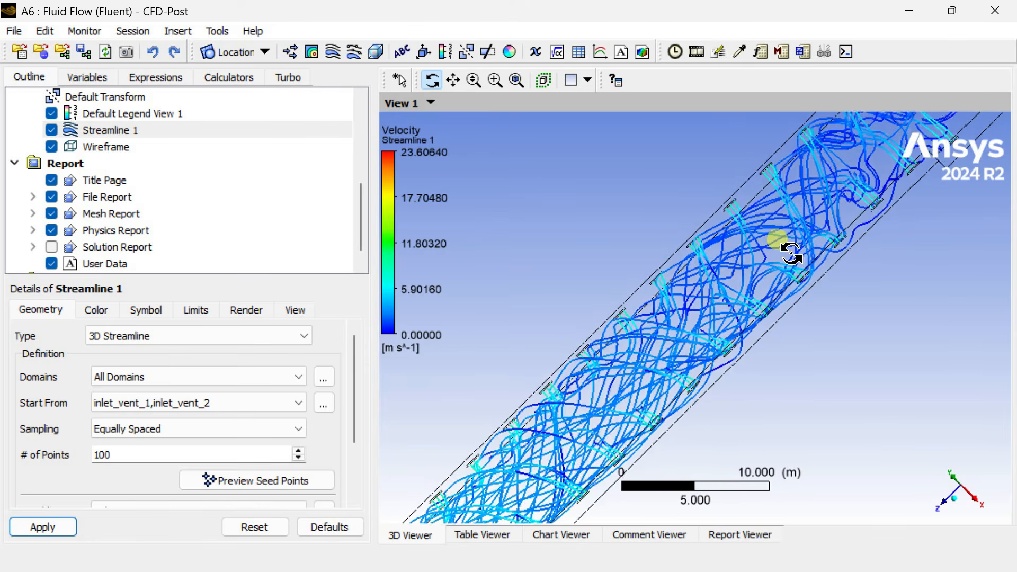
{"action": "middle_click_drag", "start_coordinate": [796, 263], "coordinate": [572, 484], "text": "ctrl"}
{"action": "scroll", "coordinate": [824, 265], "scroll_direction": "up", "scroll_amount": 4}
{"action": "left_click_drag", "start_coordinate": [824, 277], "coordinate": [845, 236]}
{"action": "scroll", "coordinate": [824, 255], "scroll_direction": "down", "scroll_amount": 5}
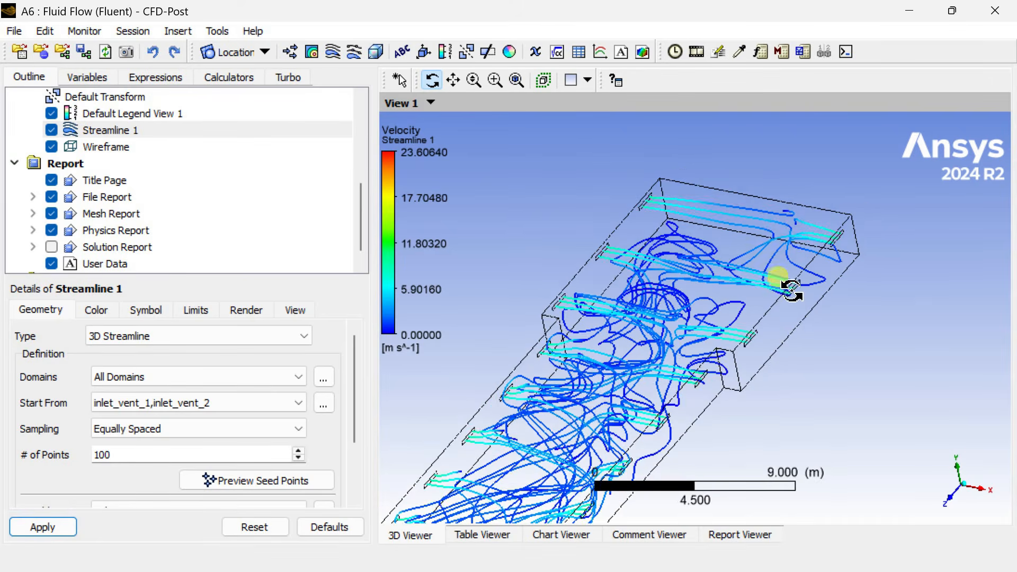
{"action": "scroll", "coordinate": [789, 310], "scroll_direction": "down", "scroll_amount": 2}
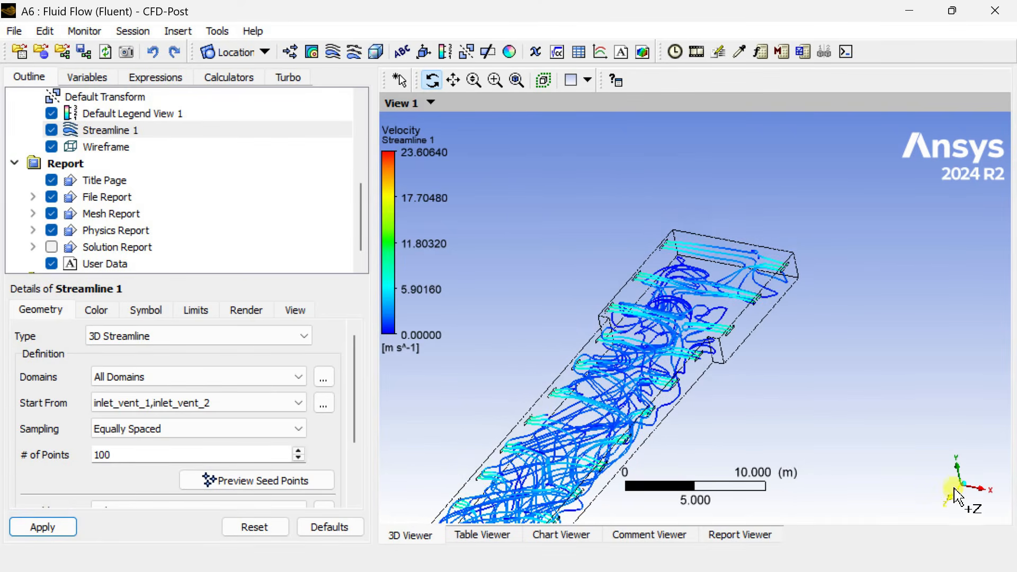
{"action": "left_click", "coordinate": [961, 484]}
{"action": "scroll", "coordinate": [511, 452], "scroll_direction": "up", "scroll_amount": 1}
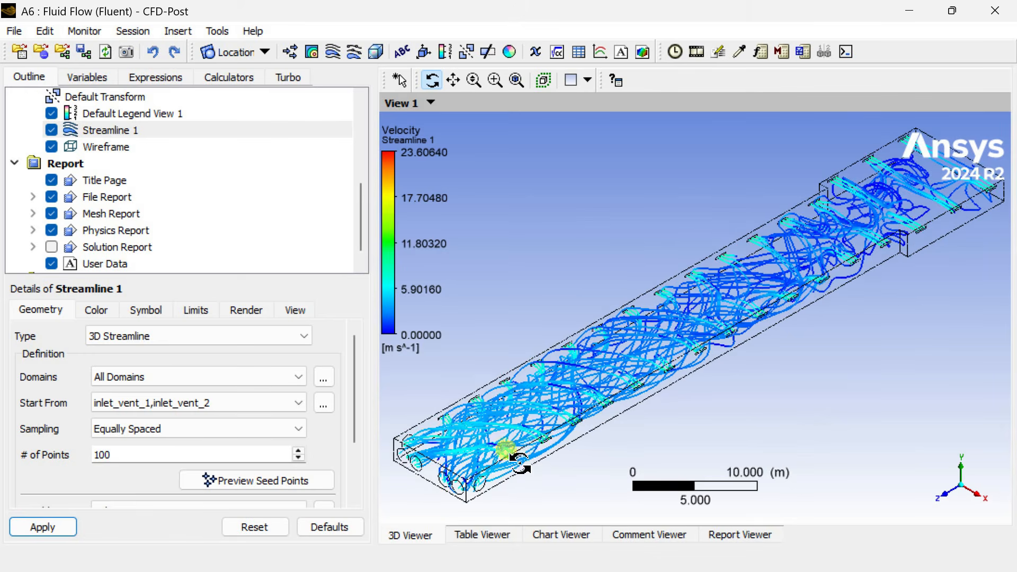
{"action": "middle_click_drag", "start_coordinate": [547, 458], "coordinate": [781, 356], "text": "ctrl"}
{"action": "scroll", "coordinate": [724, 359], "scroll_direction": "up", "scroll_amount": 4}
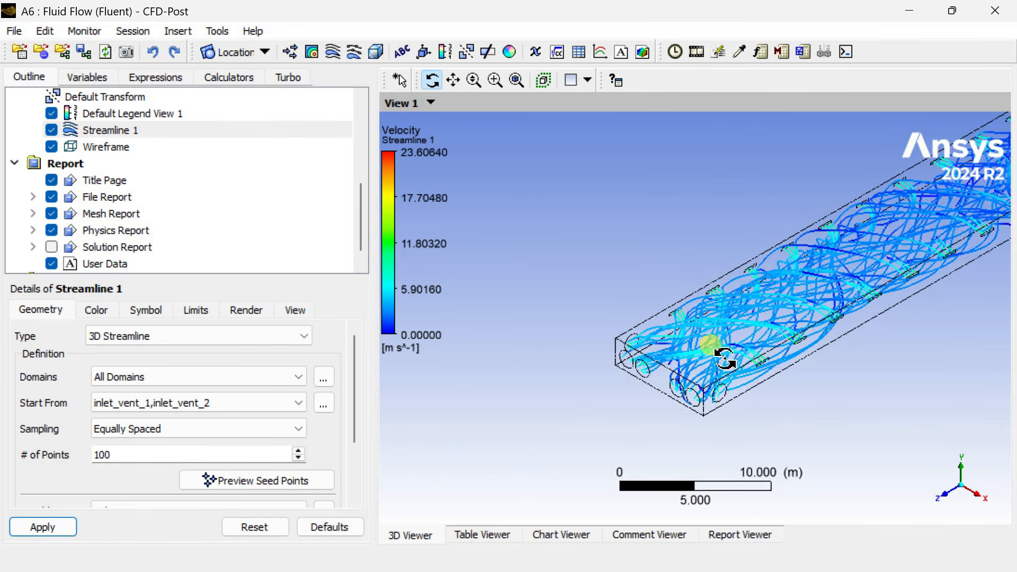
{"action": "scroll", "coordinate": [724, 358], "scroll_direction": "down", "scroll_amount": 5}
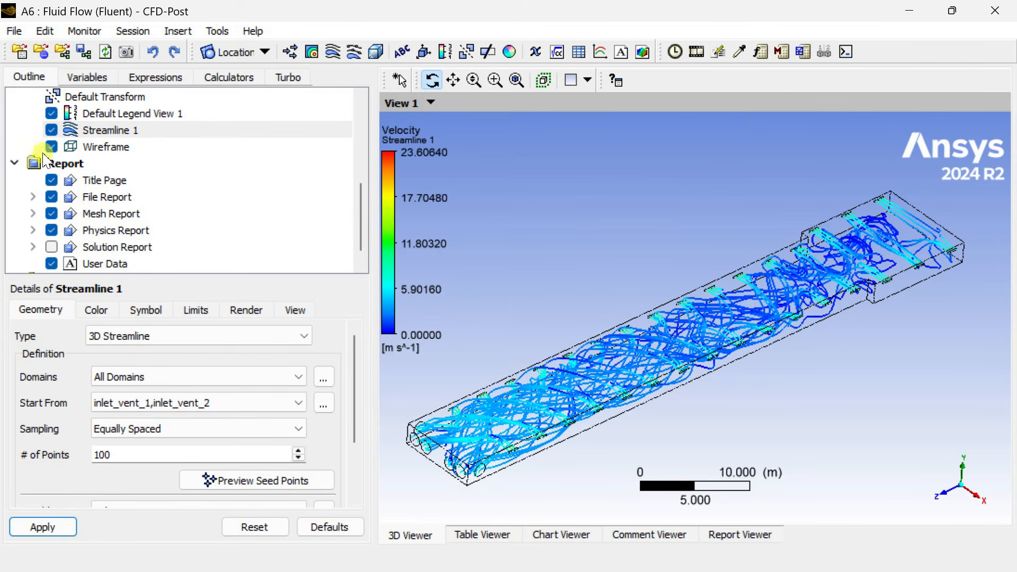
Step: Hide the streamlines and create a ZX plane at Y = 0 m across all domains
{"action": "left_click", "coordinate": [52, 130]}
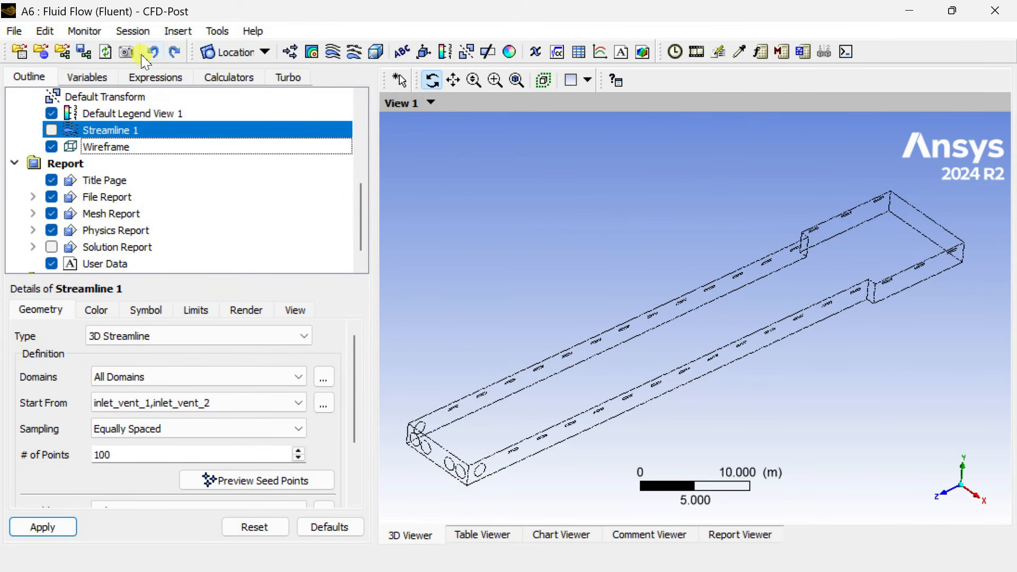
{"action": "left_click", "coordinate": [245, 55]}
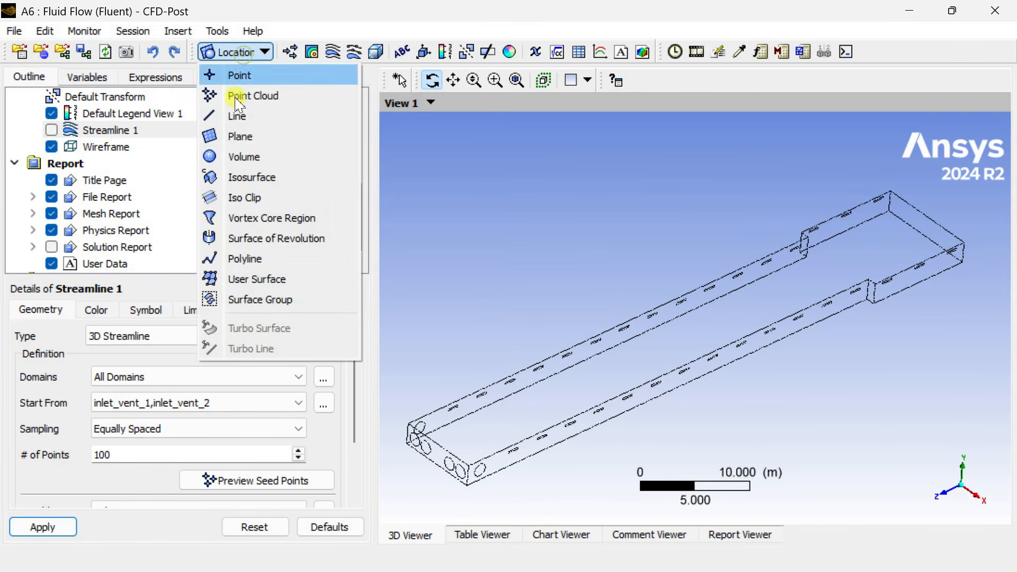
{"action": "left_click", "coordinate": [239, 132]}
{"action": "left_click", "coordinate": [274, 212]}
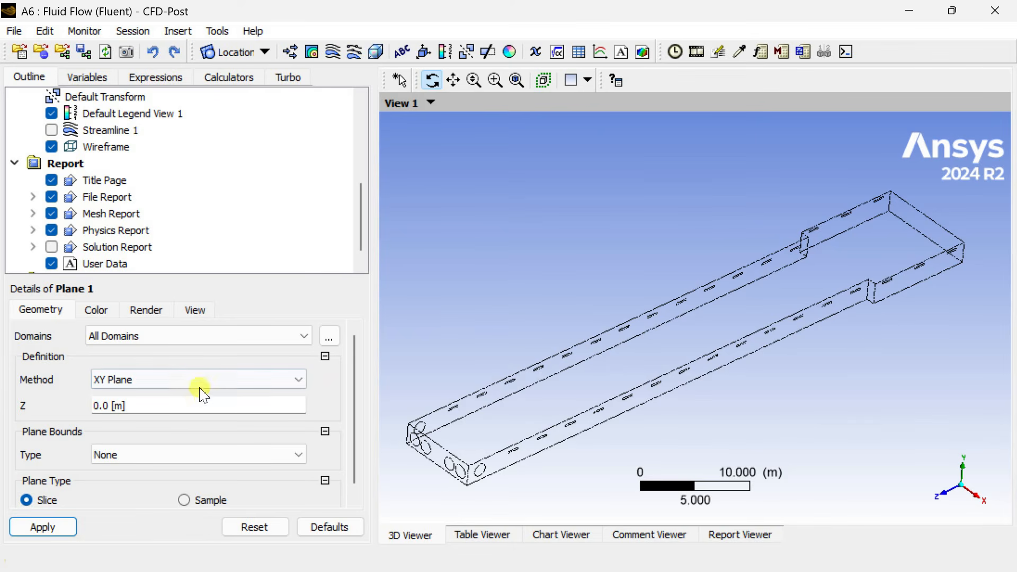
{"action": "left_click", "coordinate": [182, 380]}
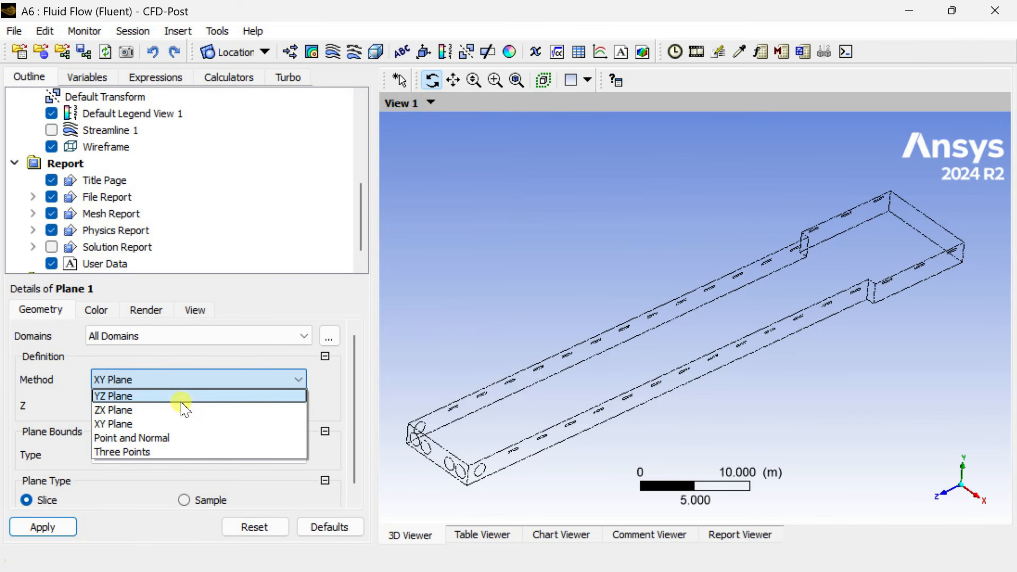
{"action": "left_click", "coordinate": [181, 410]}
{"action": "left_click", "coordinate": [53, 527]}
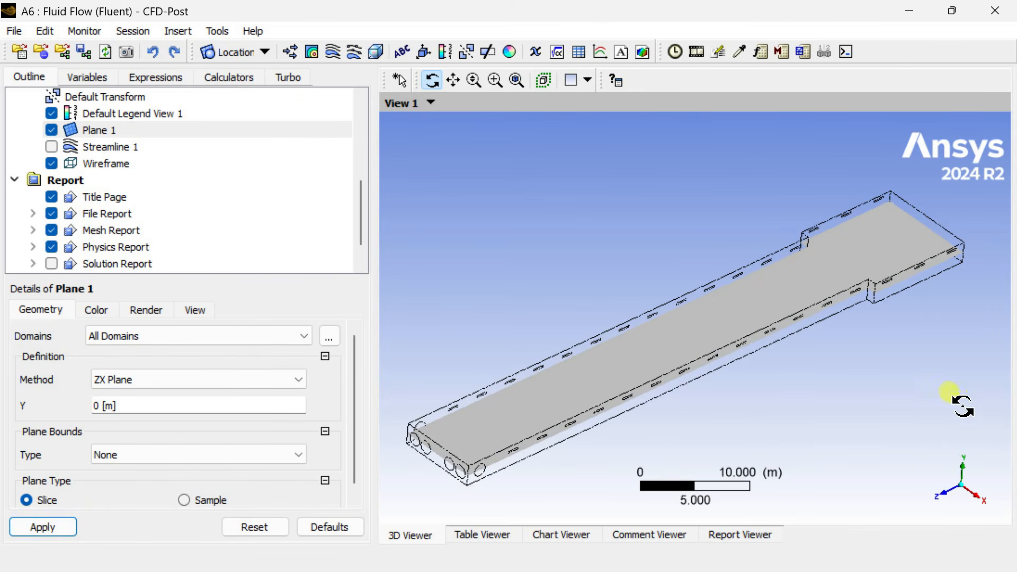
Step: Create a velocity contour on Plane 1 with local range and 100 contours, viewed perpendicular to the plane
{"action": "left_click", "coordinate": [963, 465]}
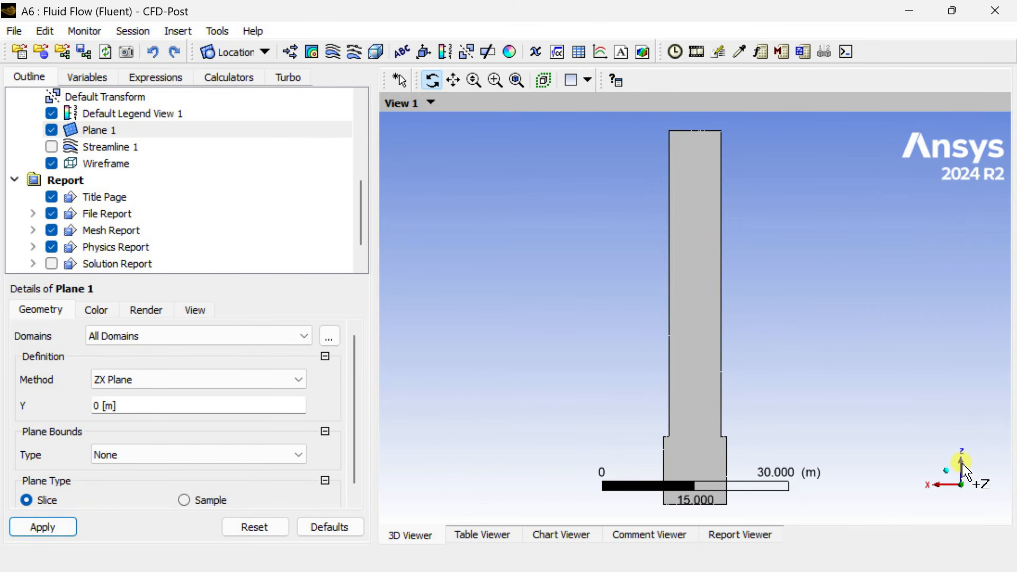
{"action": "left_click", "coordinate": [311, 51]}
{"action": "left_click", "coordinate": [349, 126]}
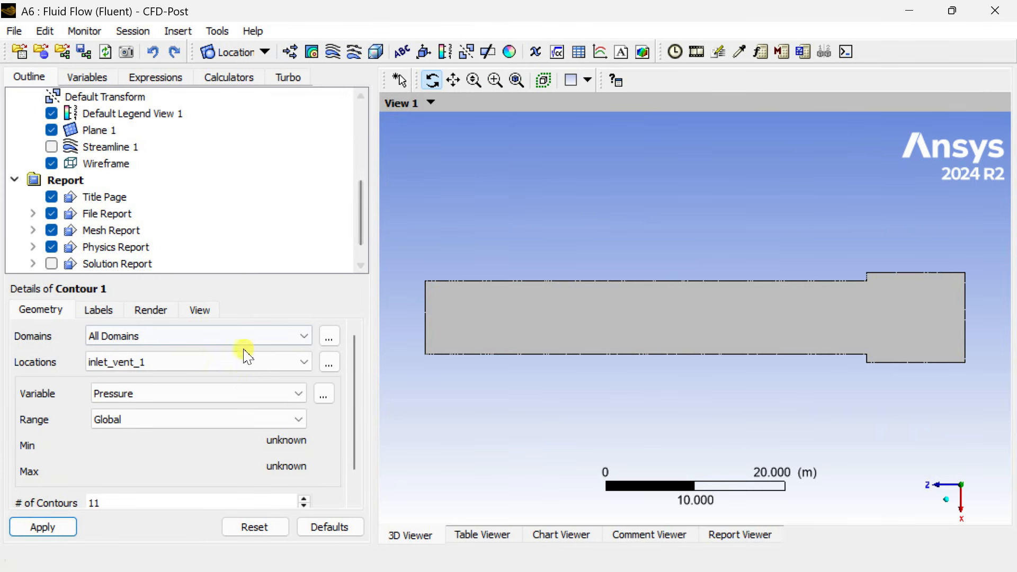
{"action": "left_click", "coordinate": [255, 396]}
{"action": "scroll", "coordinate": [239, 482], "scroll_direction": "down", "scroll_amount": 3}
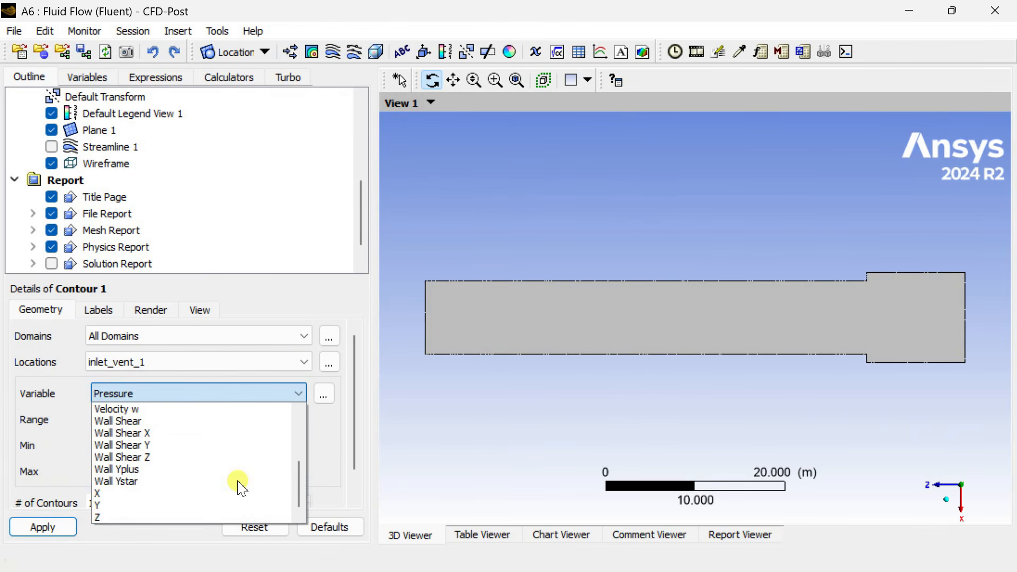
{"action": "scroll", "coordinate": [238, 481], "scroll_direction": "up", "scroll_amount": 3}
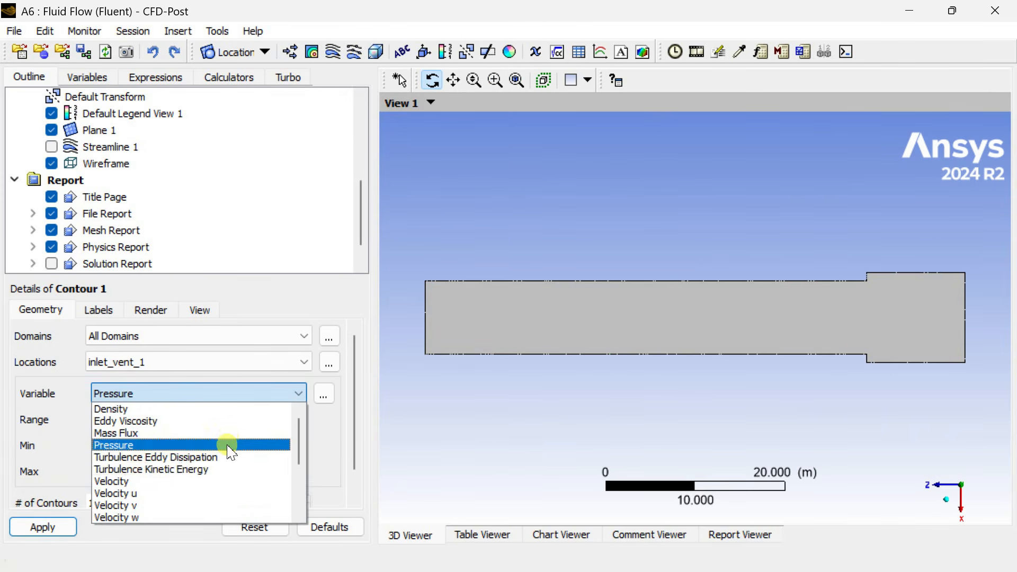
{"action": "left_click", "coordinate": [235, 480]}
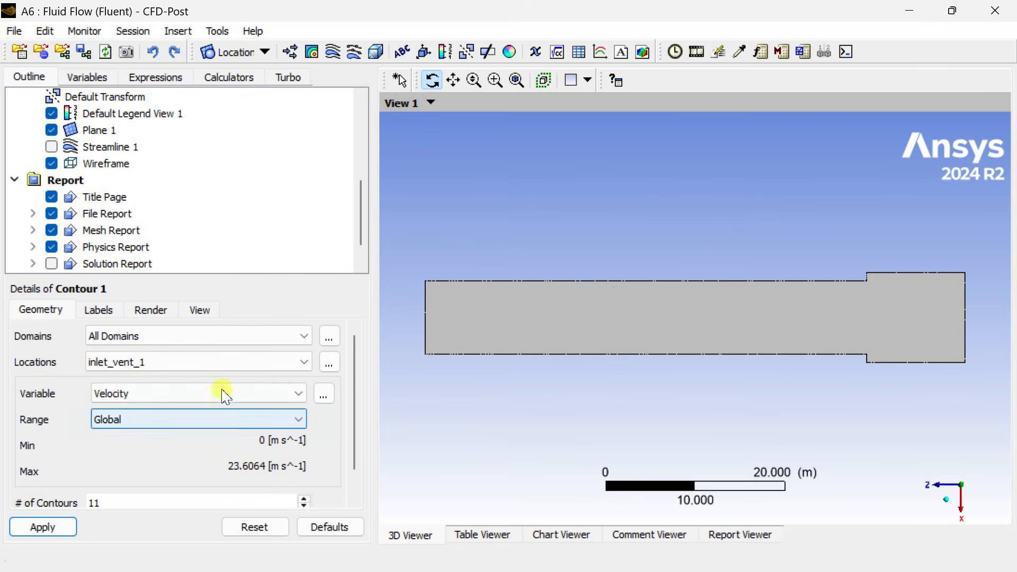
{"action": "left_click", "coordinate": [227, 363]}
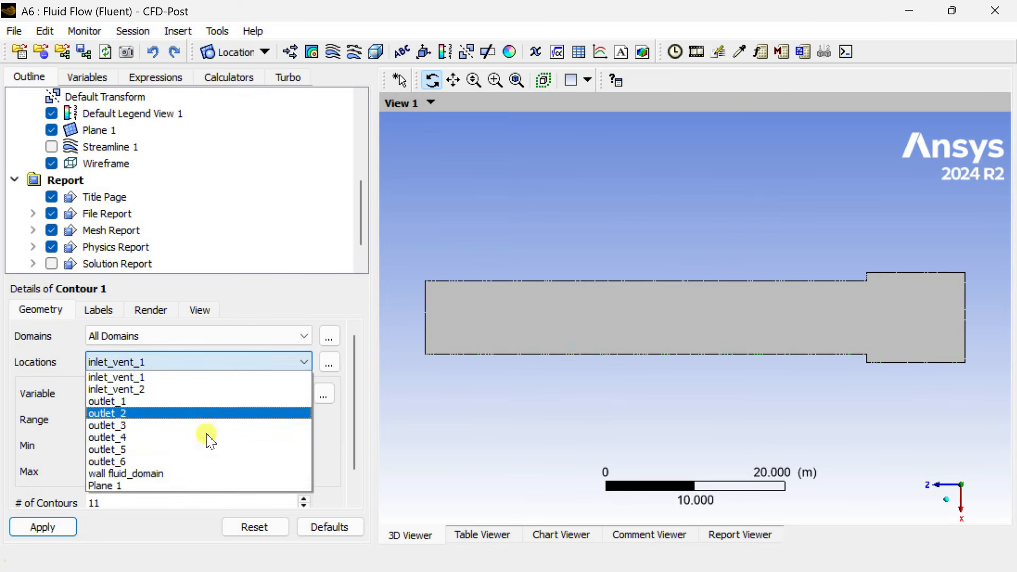
{"action": "left_click", "coordinate": [212, 487]}
{"action": "left_click", "coordinate": [196, 420]}
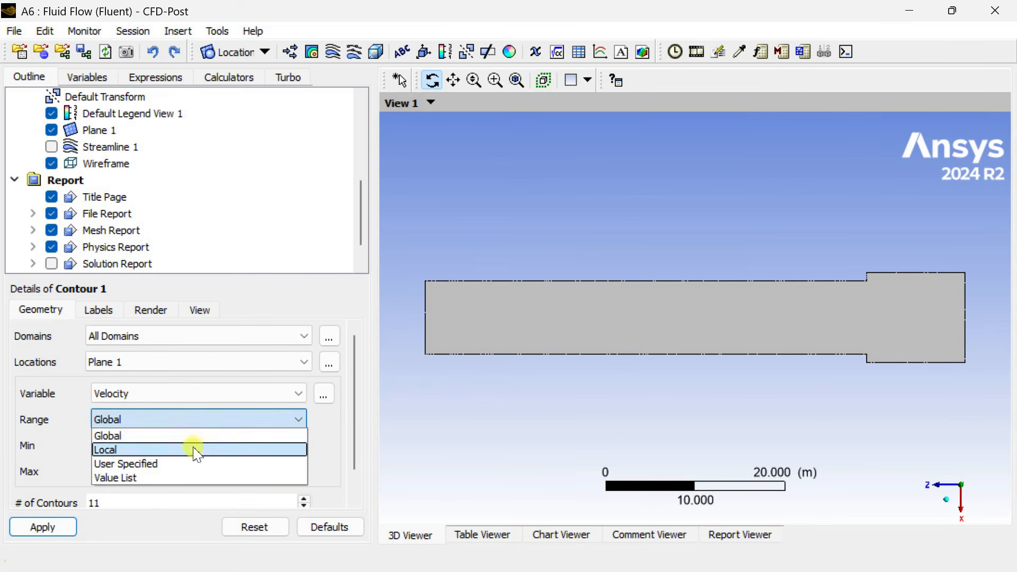
{"action": "left_click", "coordinate": [194, 444]}
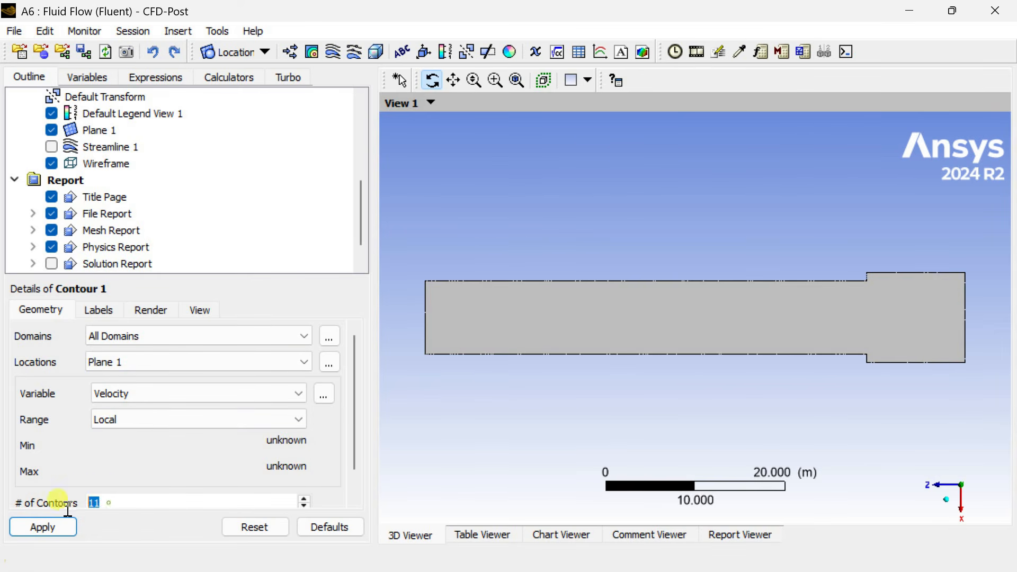
{"action": "left_click", "coordinate": [39, 530]}
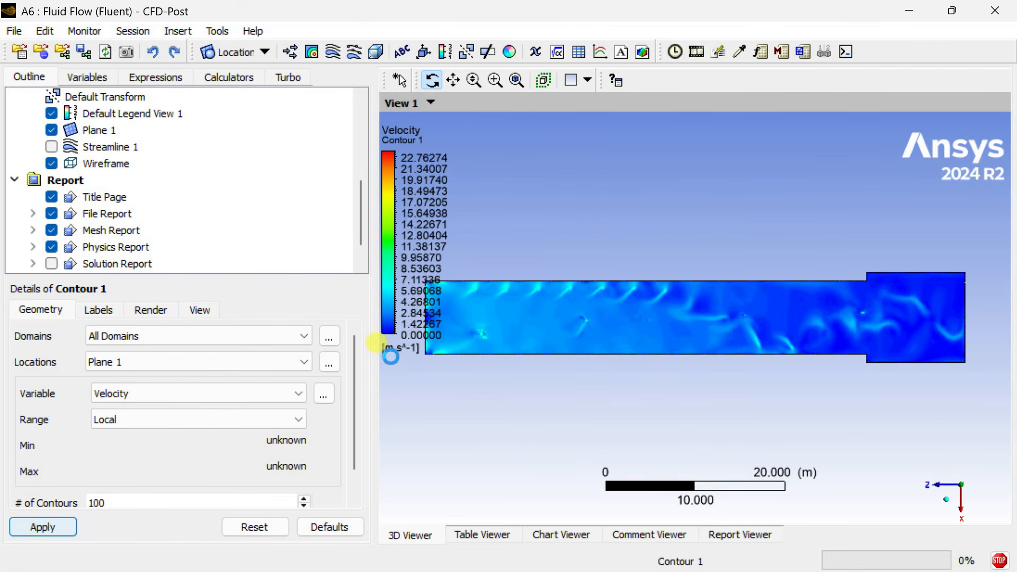
Step: Hide Plane 1 and show the streamlines together with the velocity contour in an isometric view
{"action": "left_click", "coordinate": [51, 163]}
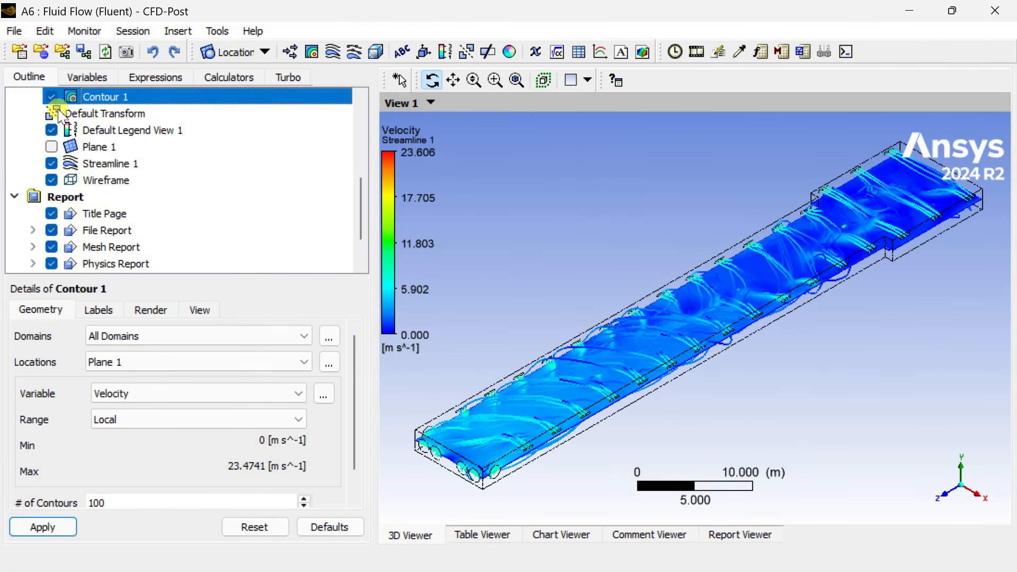
{"action": "left_click", "coordinate": [51, 96]}
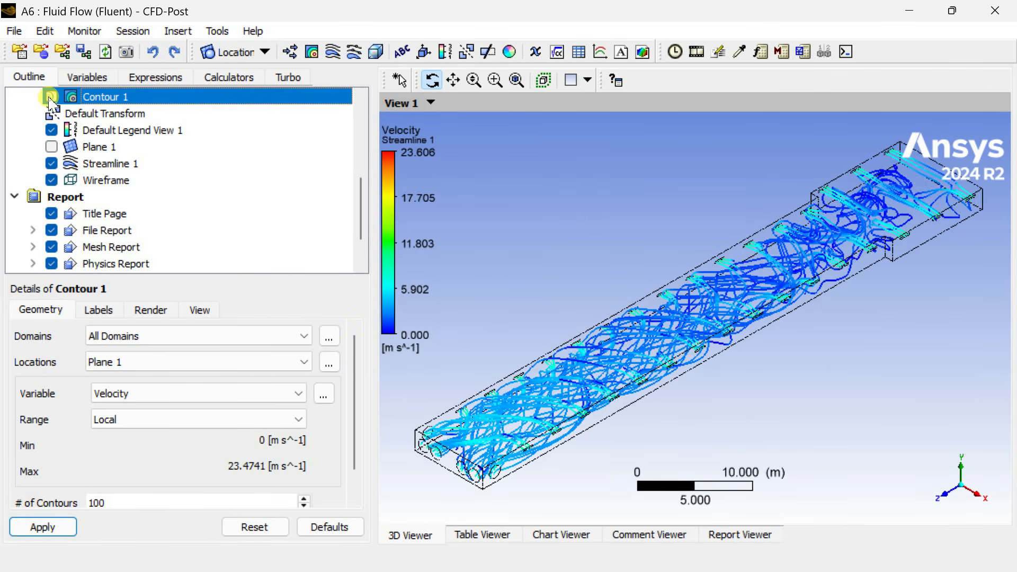
{"action": "left_click", "coordinate": [51, 163]}
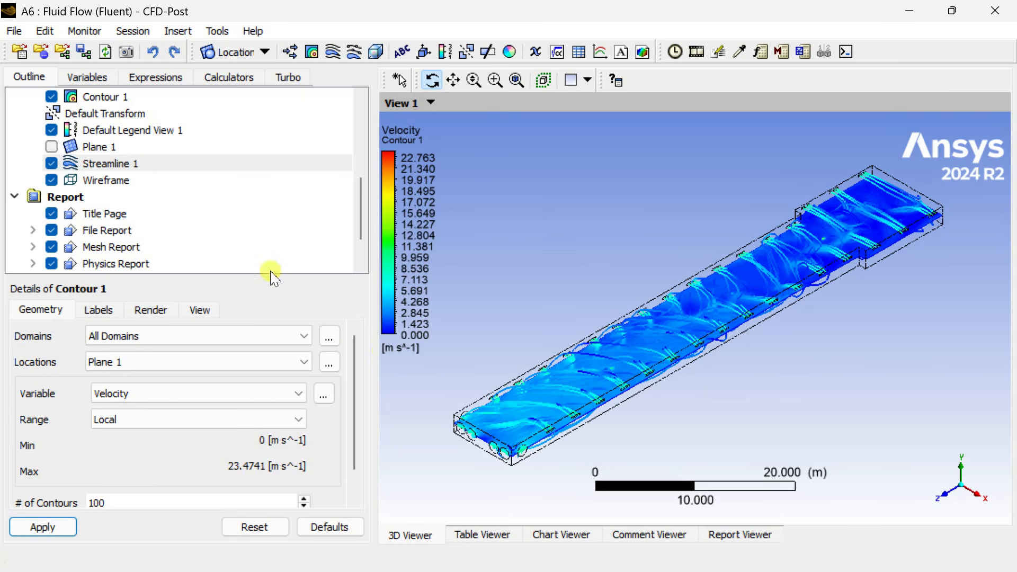
Step: Set up the Function Calculator with the areaAve function at location outlet_1
{"action": "left_click", "coordinate": [220, 84]}
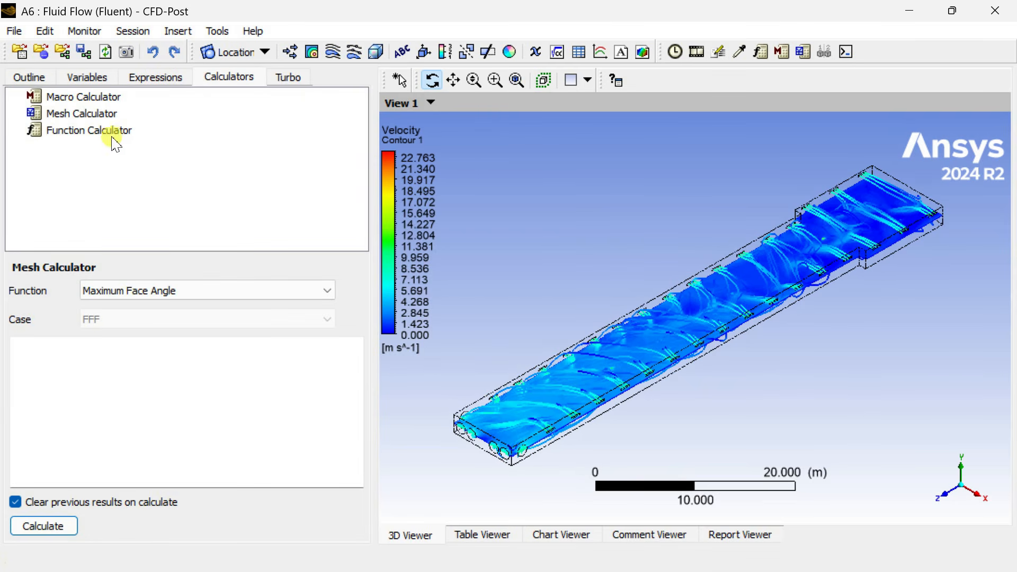
{"action": "left_click", "coordinate": [85, 98]}
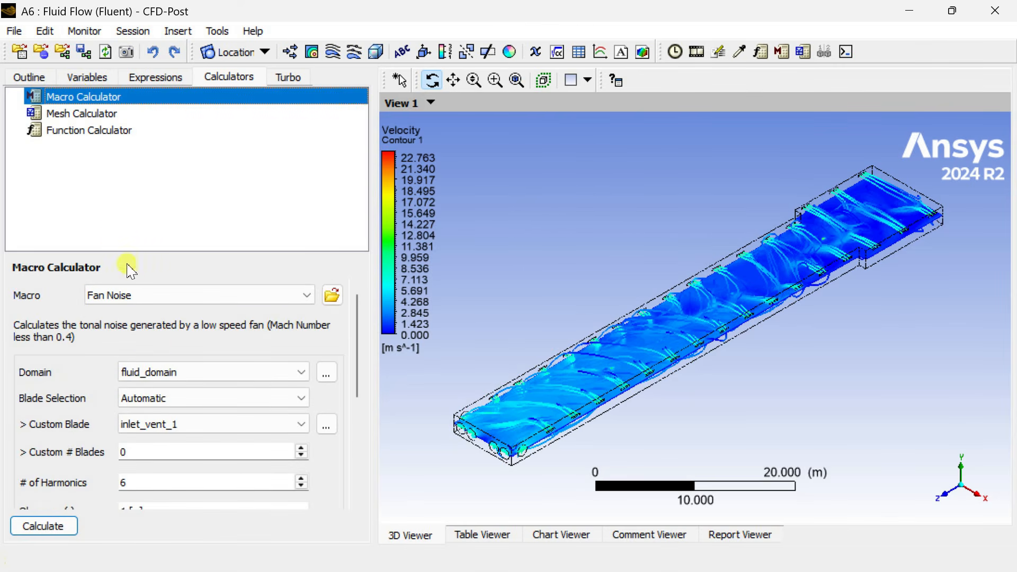
{"action": "left_click", "coordinate": [102, 131]}
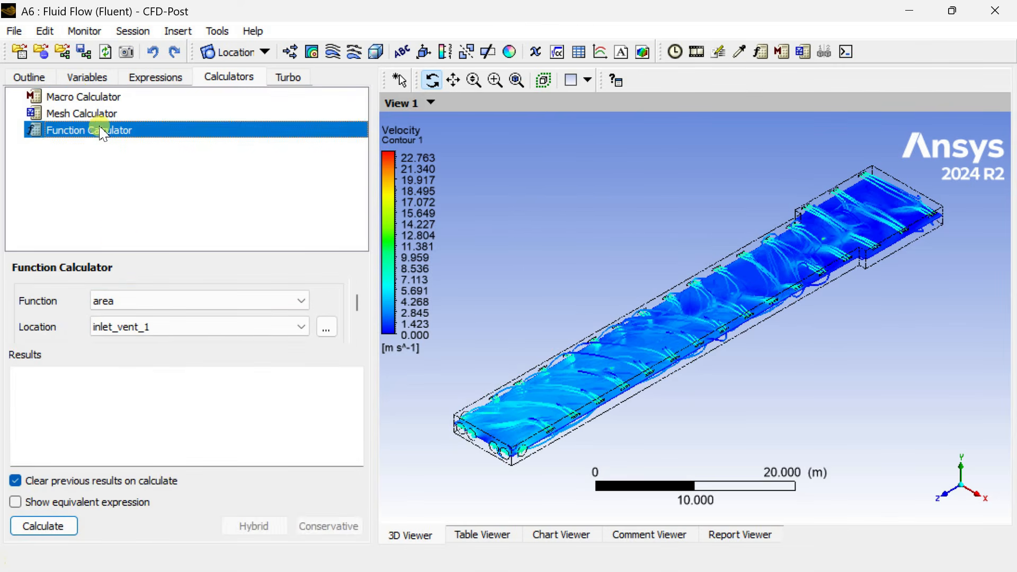
{"action": "left_click", "coordinate": [142, 302]}
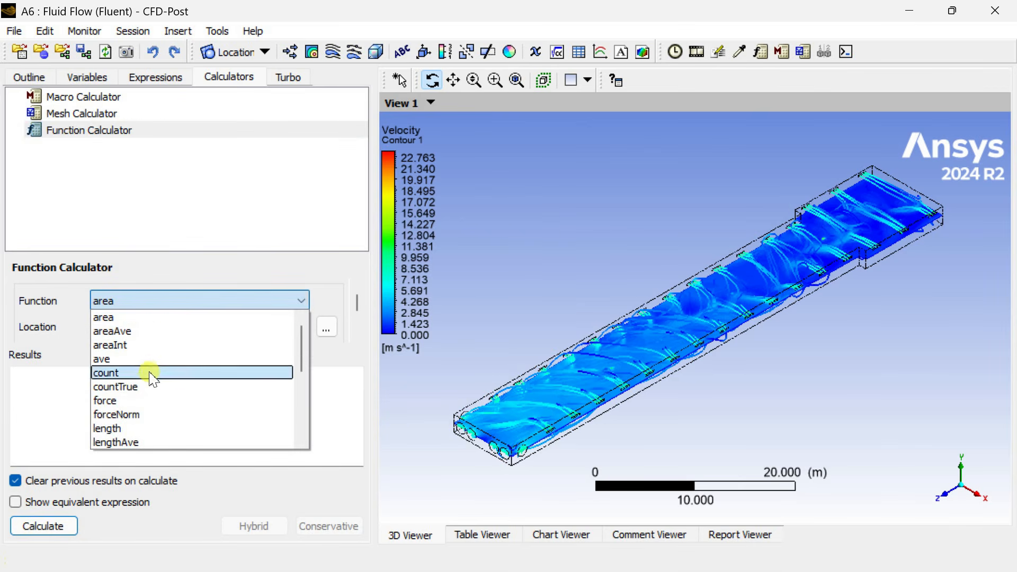
{"action": "left_click", "coordinate": [148, 331]}
{"action": "left_click", "coordinate": [170, 327]}
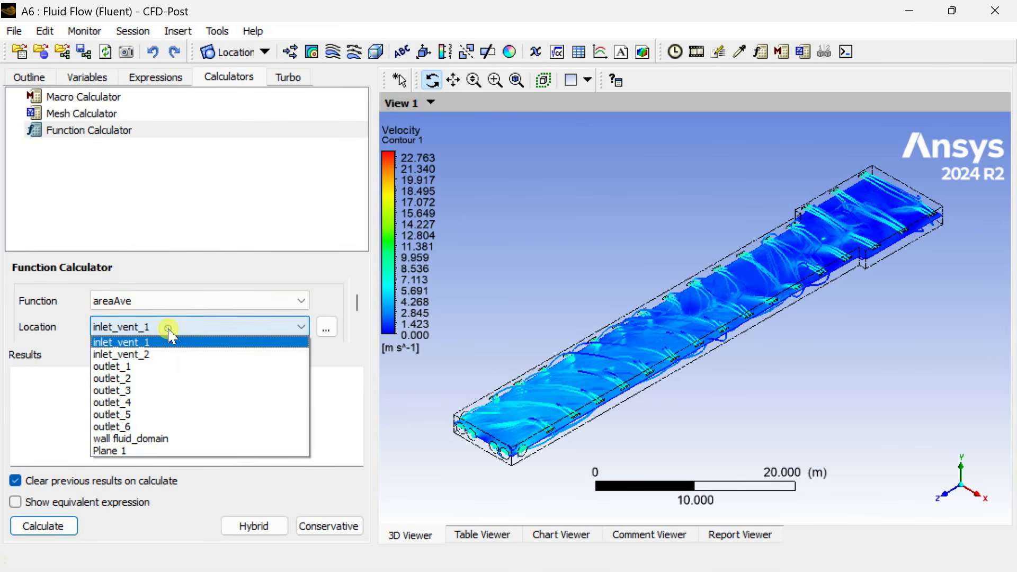
{"action": "left_click", "coordinate": [162, 367]}
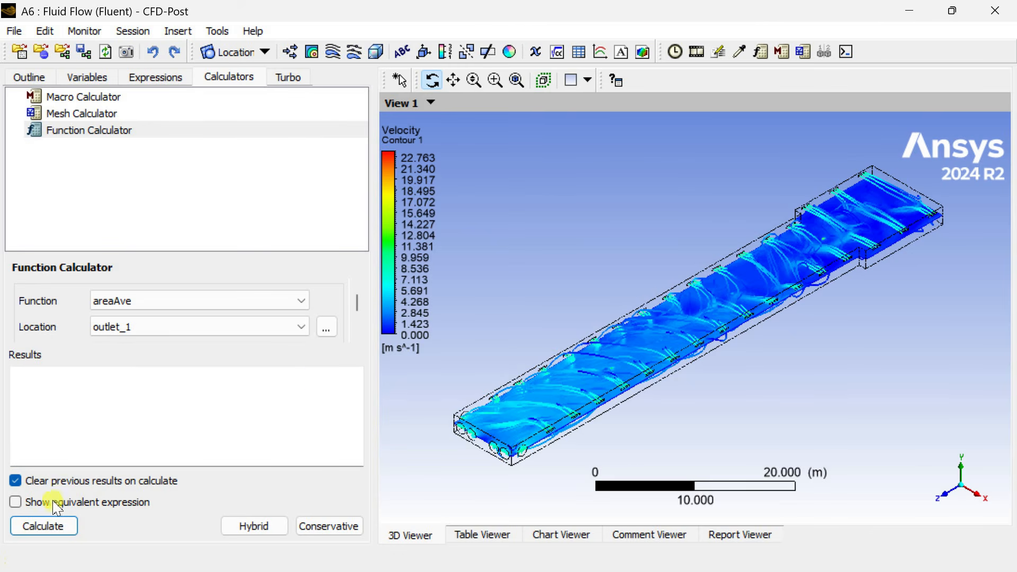
Step: Choose Velocity as the variable and calculate its area average on outlet_1
{"action": "left_click_drag", "start_coordinate": [360, 306], "coordinate": [361, 317]}
{"action": "left_click", "coordinate": [297, 311]}
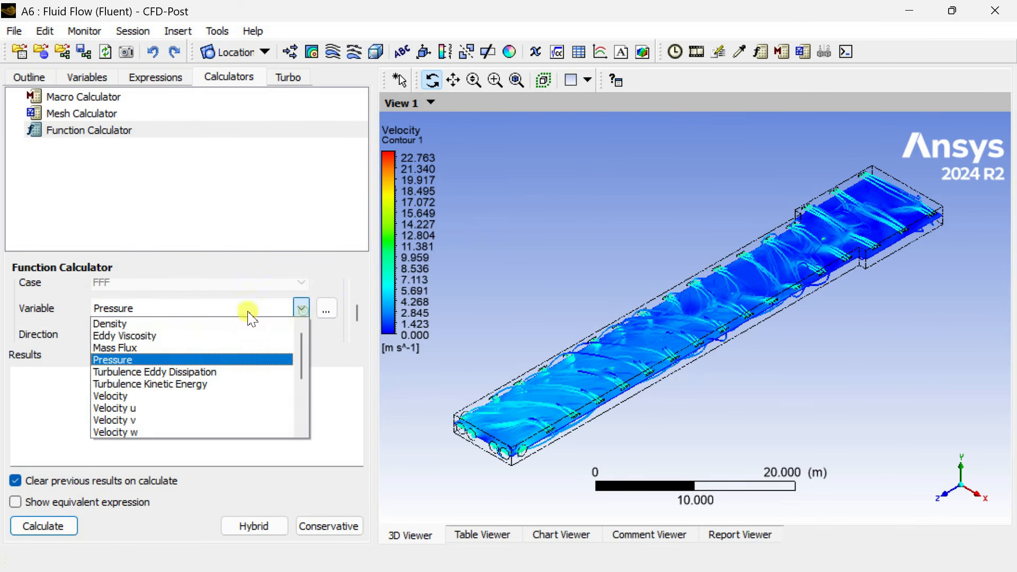
{"action": "left_click", "coordinate": [127, 393]}
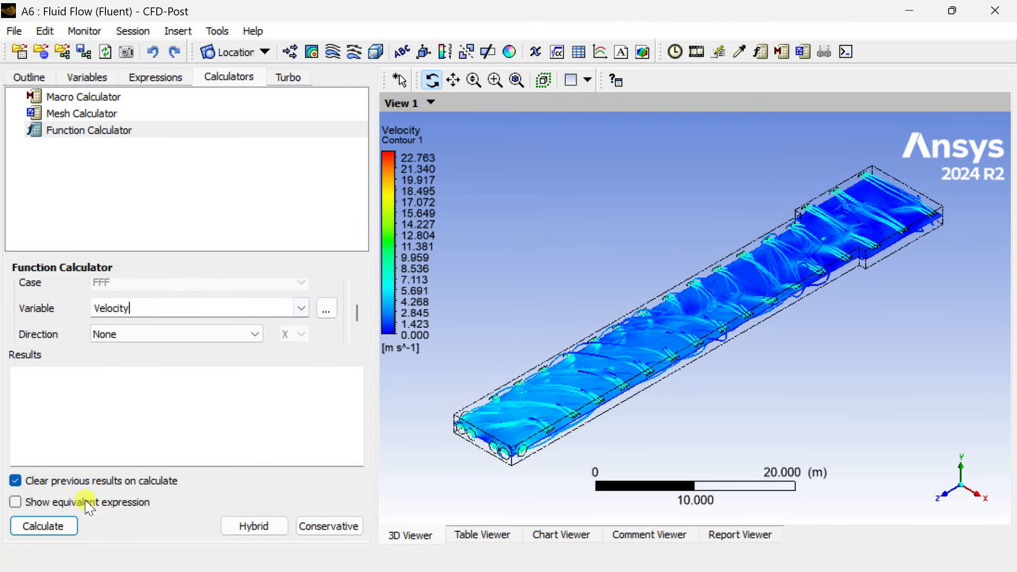
{"action": "left_click", "coordinate": [56, 526]}
{"action": "left_click_drag", "start_coordinate": [29, 410], "coordinate": [114, 402]}
{"action": "left_click", "coordinate": [152, 414]}
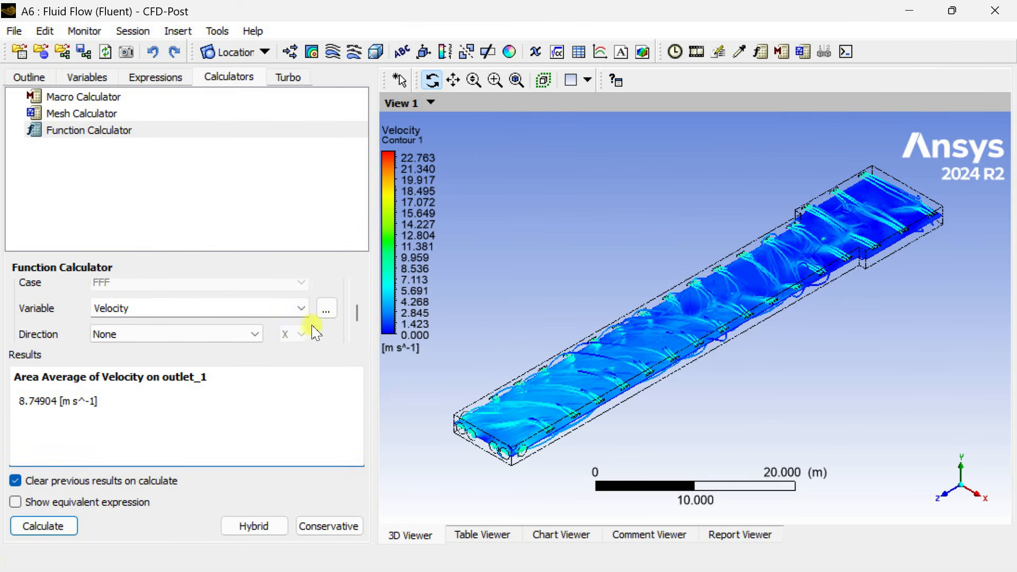
Step: Calculate the area-averaged velocity on outlet_2 and on outlet_3
{"action": "left_click_drag", "start_coordinate": [359, 312], "coordinate": [356, 300]}
{"action": "left_click", "coordinate": [268, 331]}
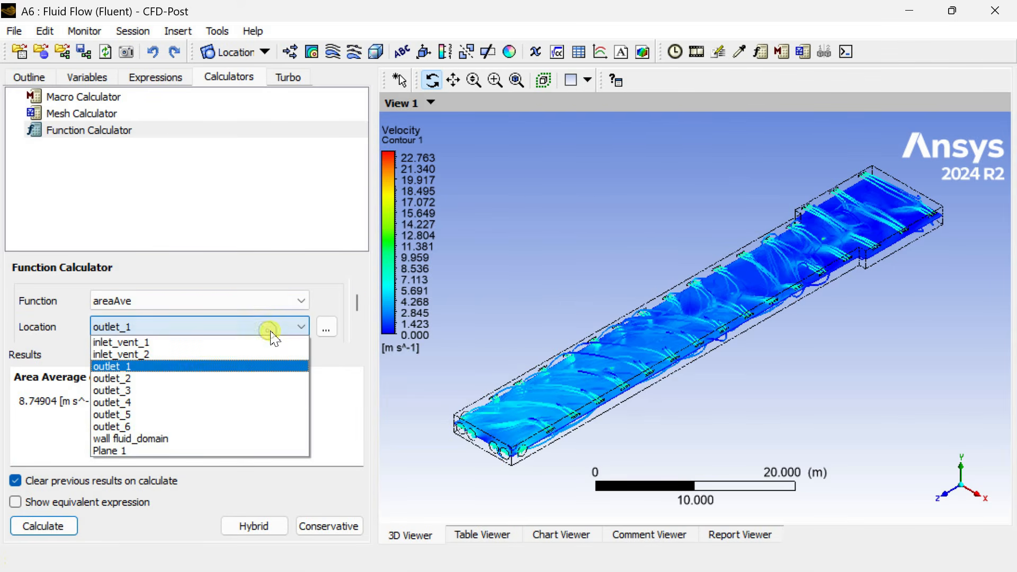
{"action": "left_click", "coordinate": [221, 380]}
{"action": "left_click", "coordinate": [60, 527]}
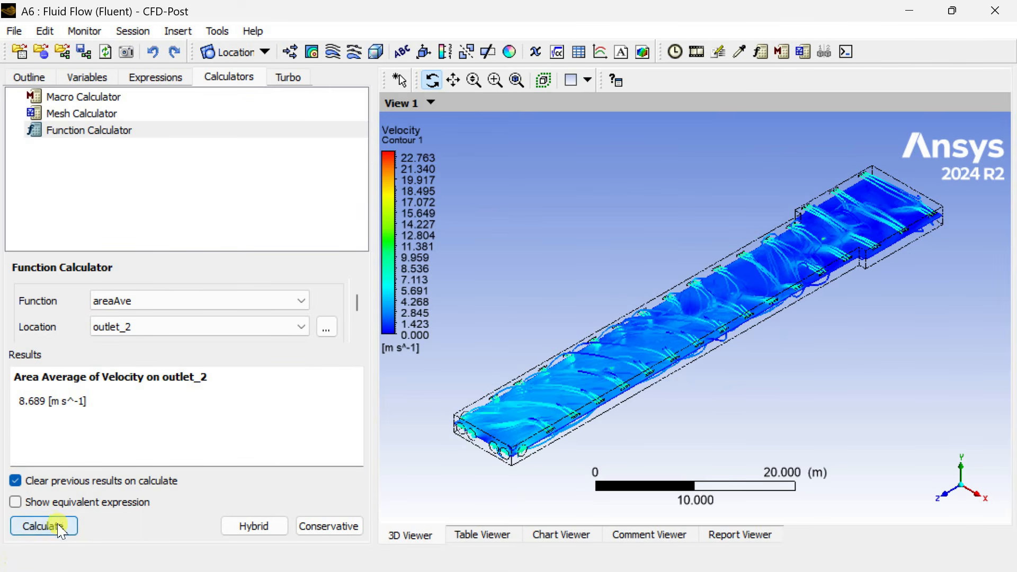
{"action": "left_click", "coordinate": [301, 327]}
{"action": "left_click", "coordinate": [277, 391]}
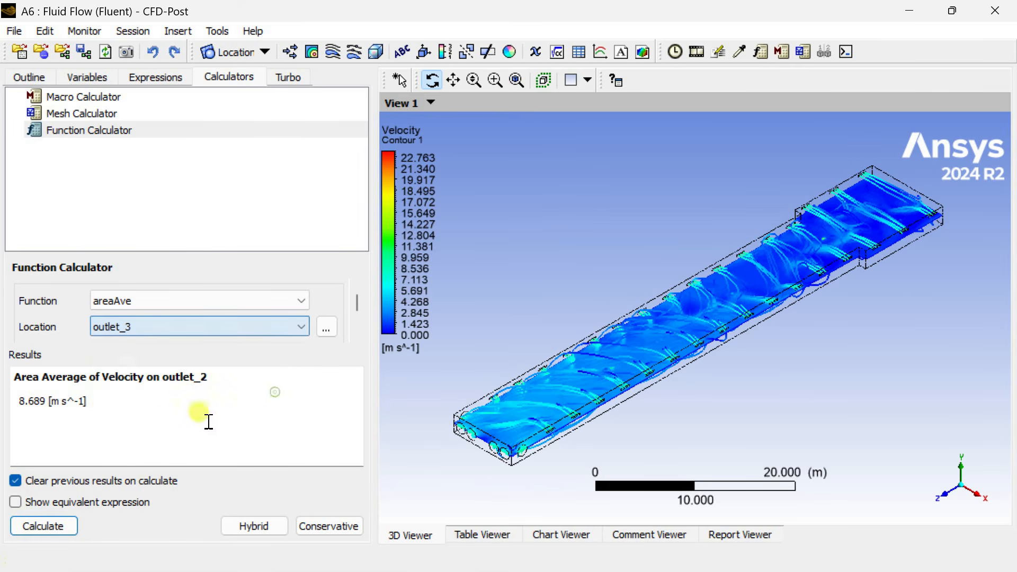
{"action": "left_click", "coordinate": [63, 526]}
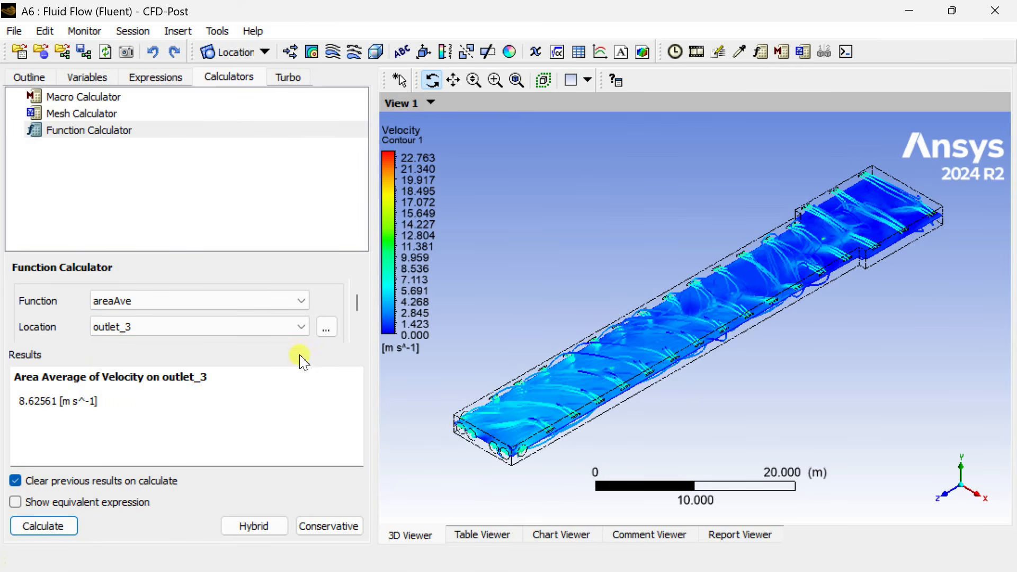
Step: Calculate the area-averaged velocity on outlet_4 and on outlet_5
{"action": "left_click", "coordinate": [306, 327]}
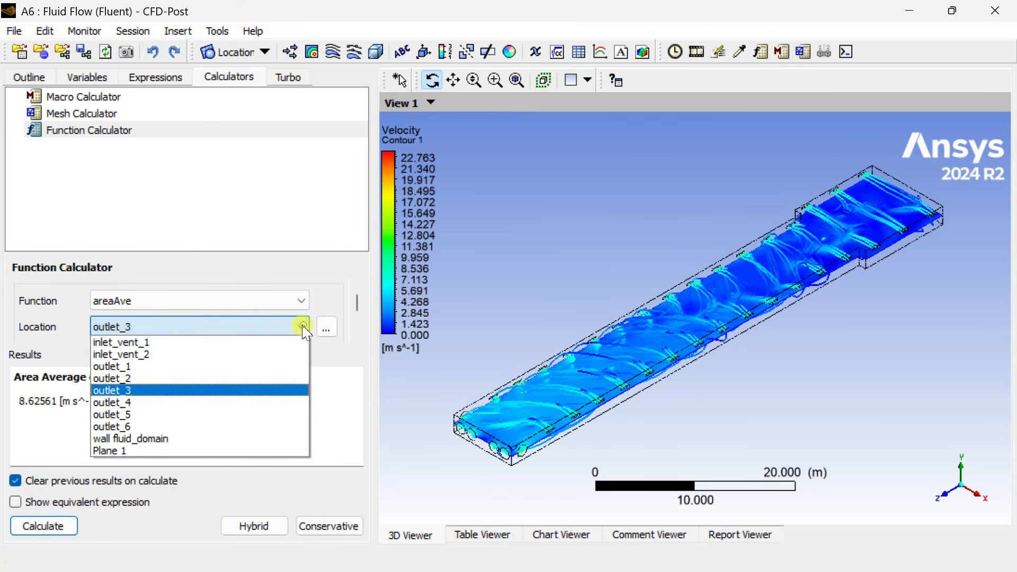
{"action": "left_click", "coordinate": [221, 399]}
{"action": "left_click", "coordinate": [54, 525]}
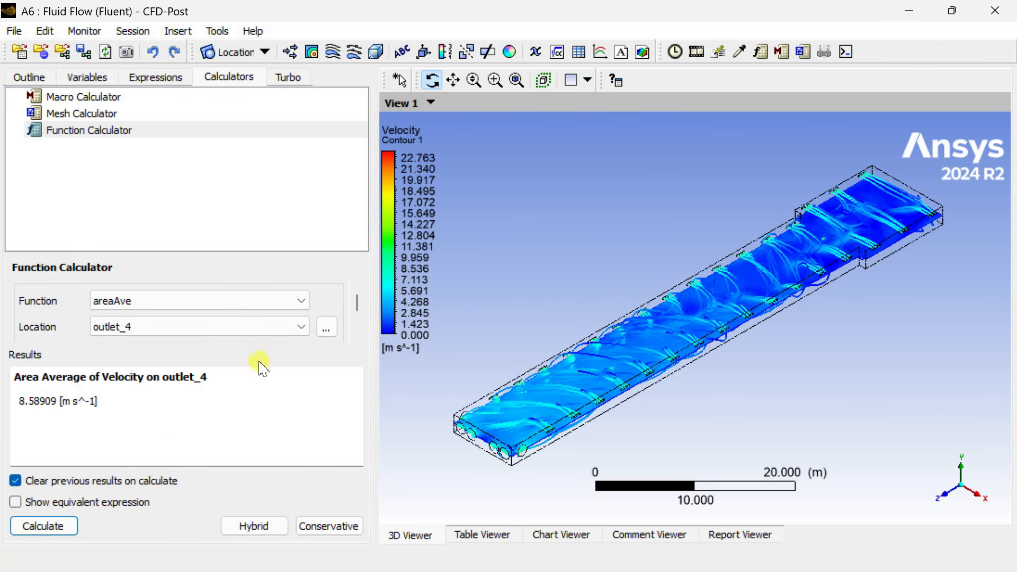
{"action": "left_click", "coordinate": [299, 334]}
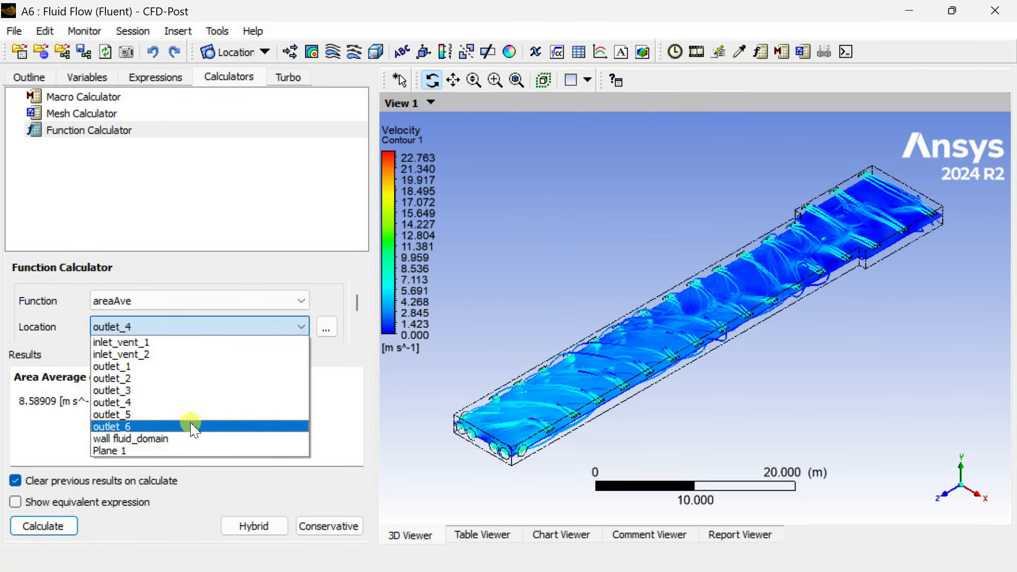
{"action": "left_click", "coordinate": [169, 413]}
{"action": "left_click", "coordinate": [70, 523]}
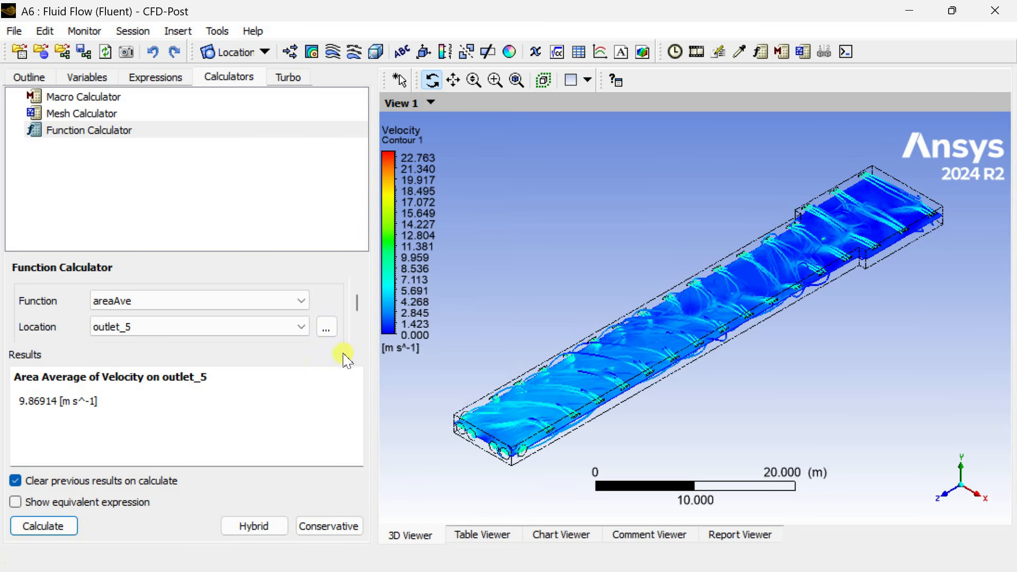
Step: Calculate the area-averaged velocity on outlet_6
{"action": "left_click", "coordinate": [299, 327]}
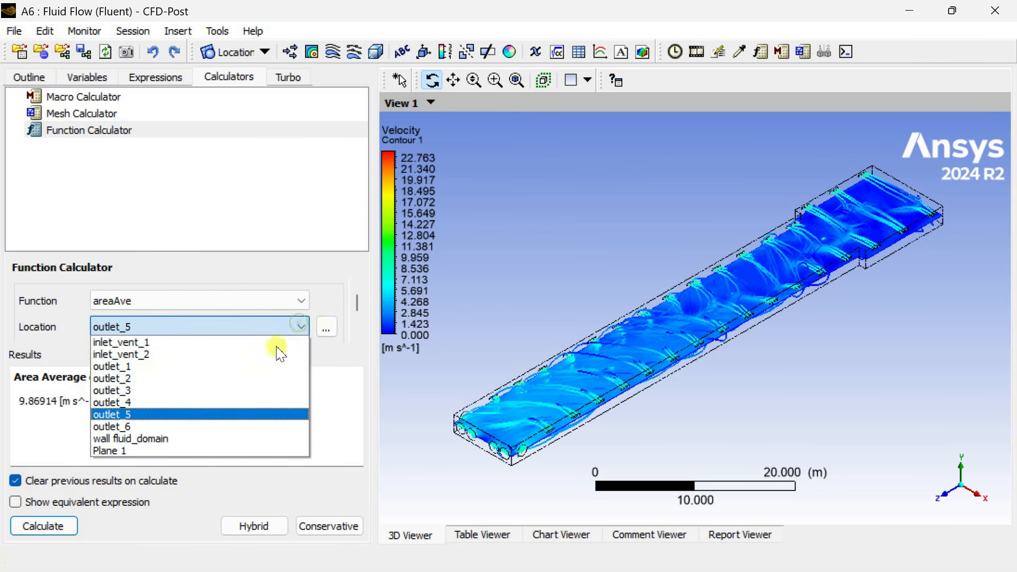
{"action": "left_click", "coordinate": [229, 428]}
{"action": "left_click", "coordinate": [48, 525]}
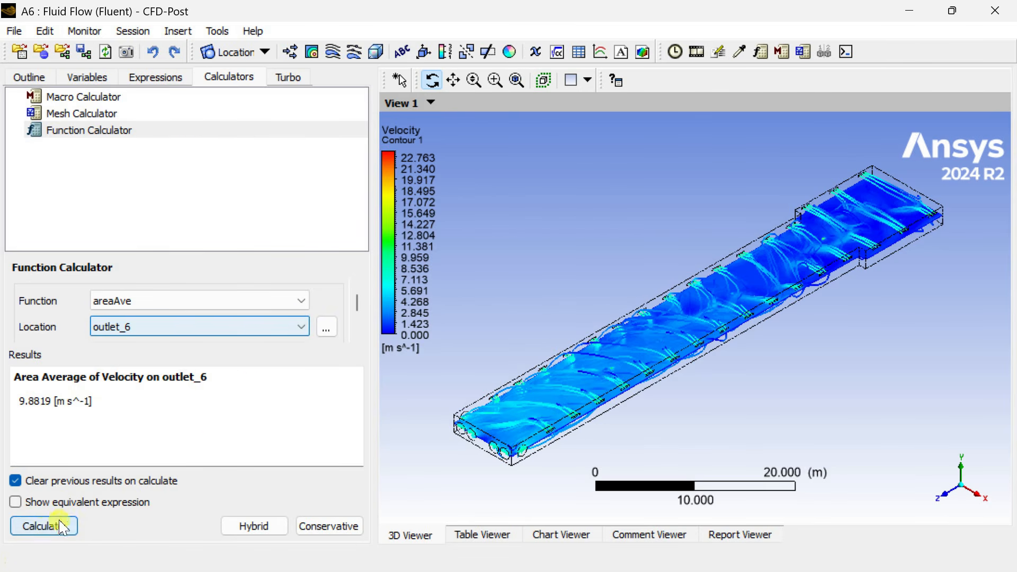